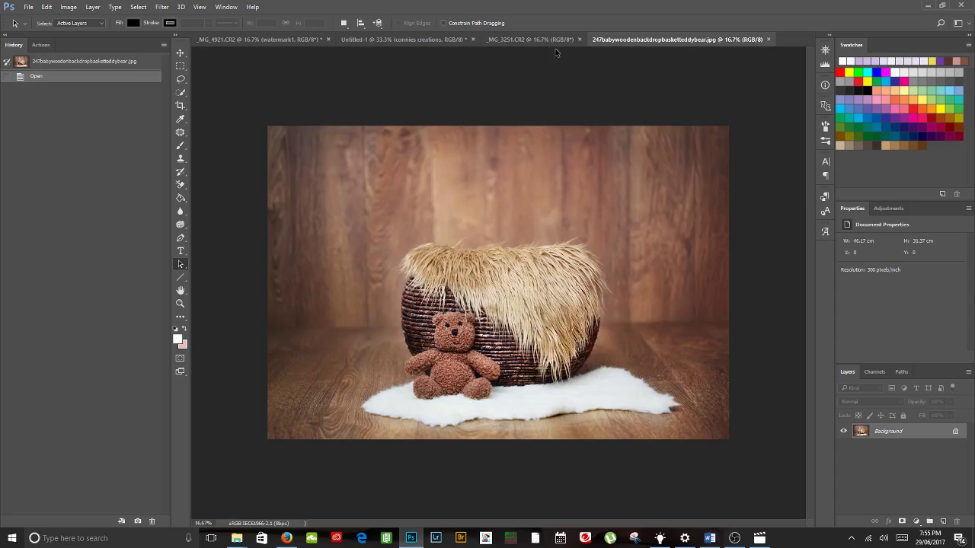
- Switch to the _MG_3251.CR2 photo and remove the two small specks above the baby's eyes with the Spot Healing Brush
left_click(541, 39)
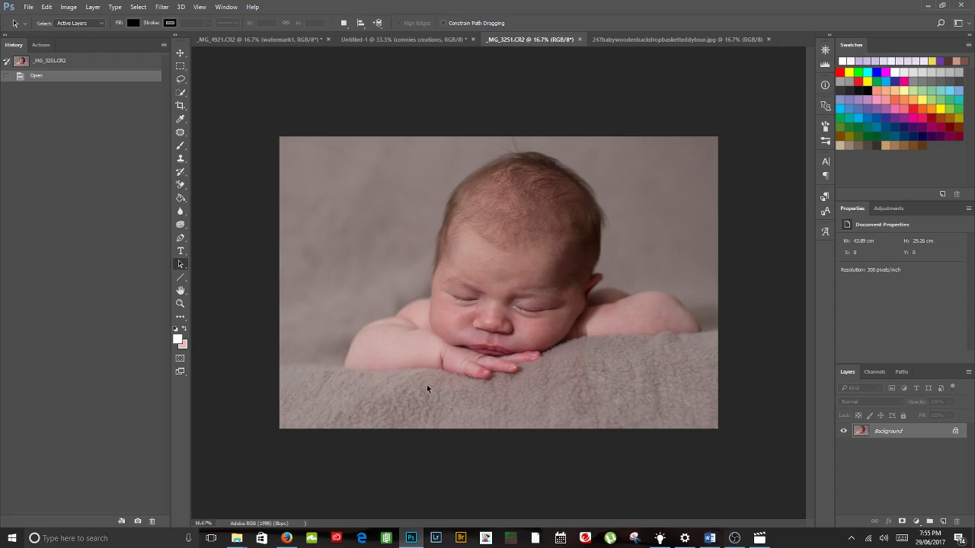
key("z")
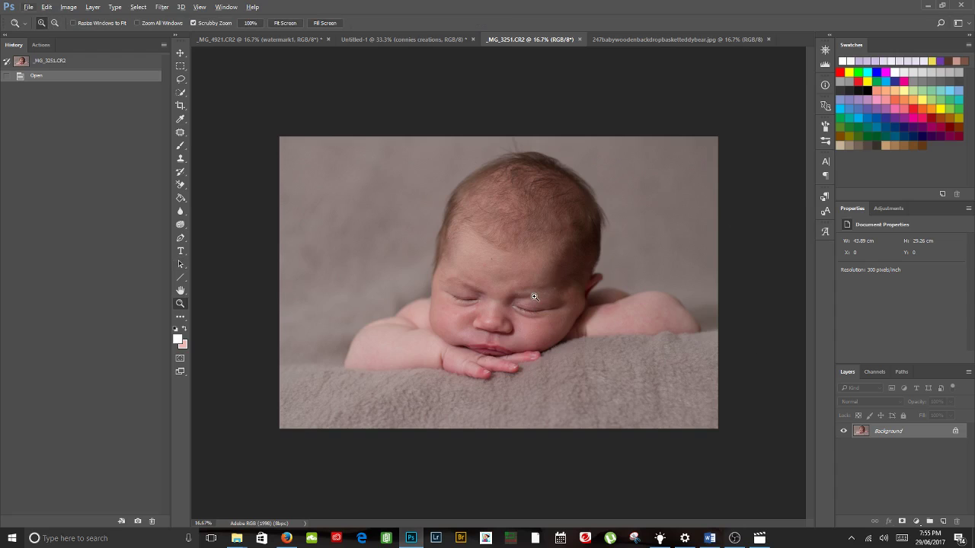
left_click(535, 296)
left_click(534, 296)
left_click(535, 296)
key("a")
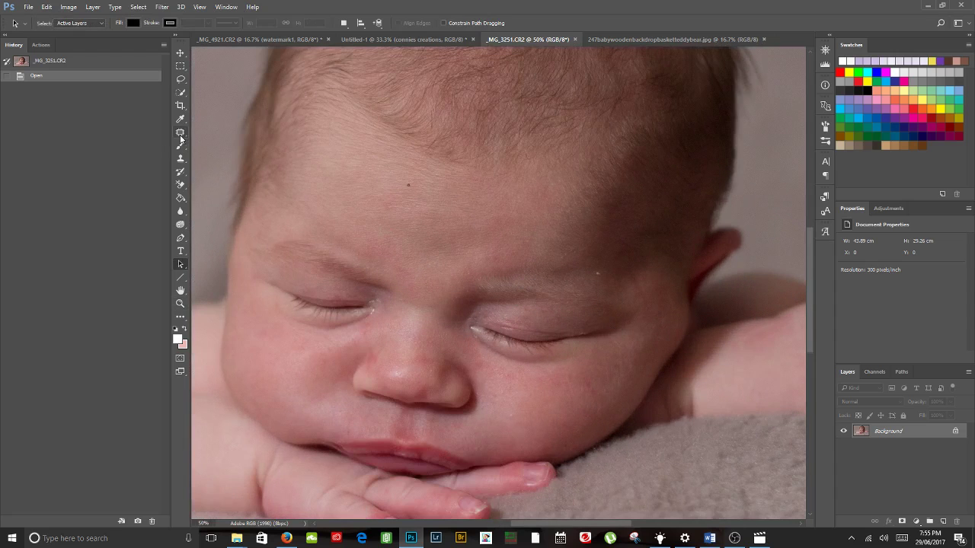
left_click_drag(180, 141, 216, 131)
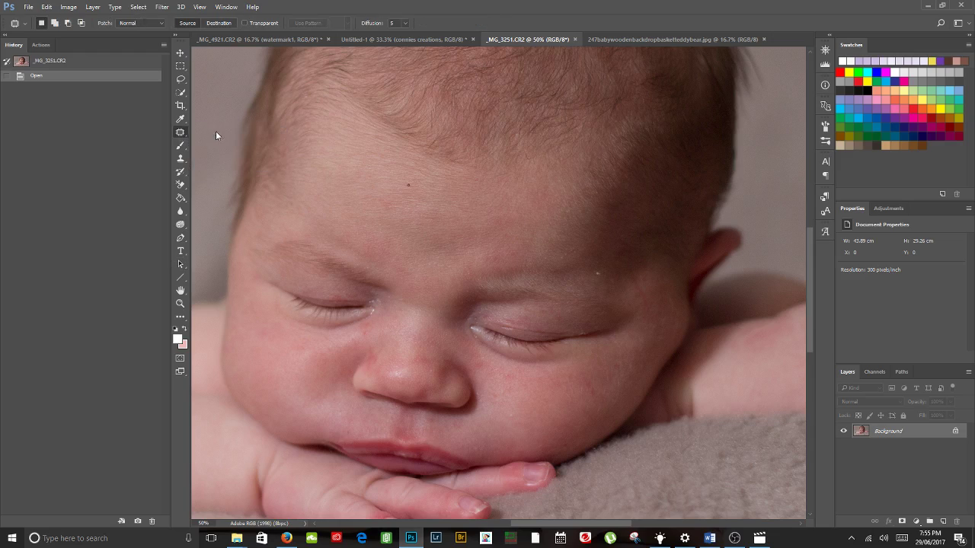
left_click(598, 273)
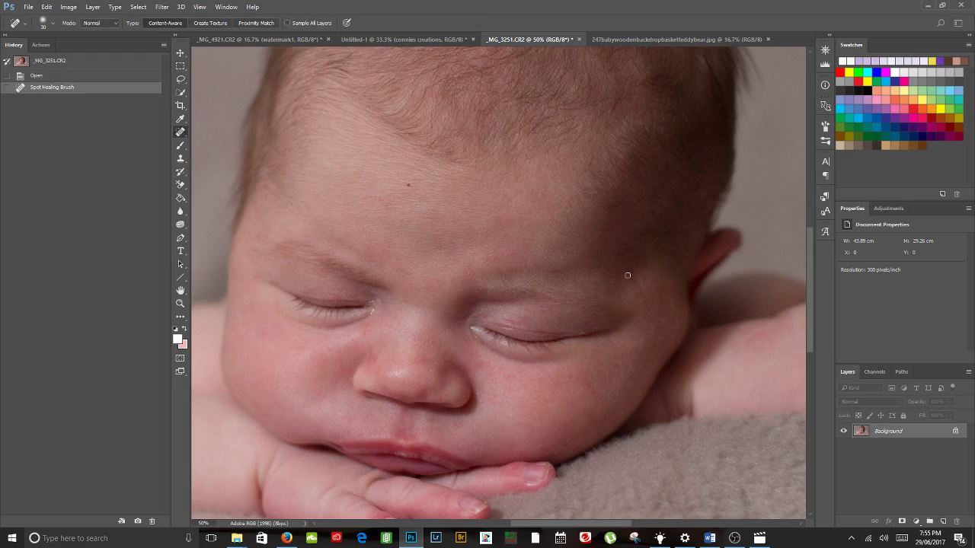
left_click(406, 184)
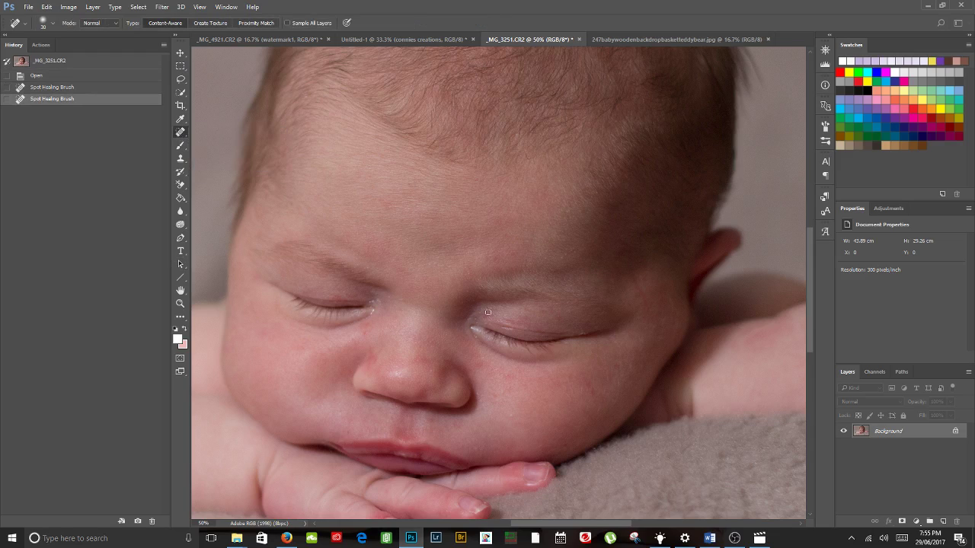
- Heal the small blemishes on the baby's nose, on the cheek below the eye nearest the ear, and on the temple
left_click(430, 370)
left_click_drag(591, 394, 581, 378)
left_click(570, 377)
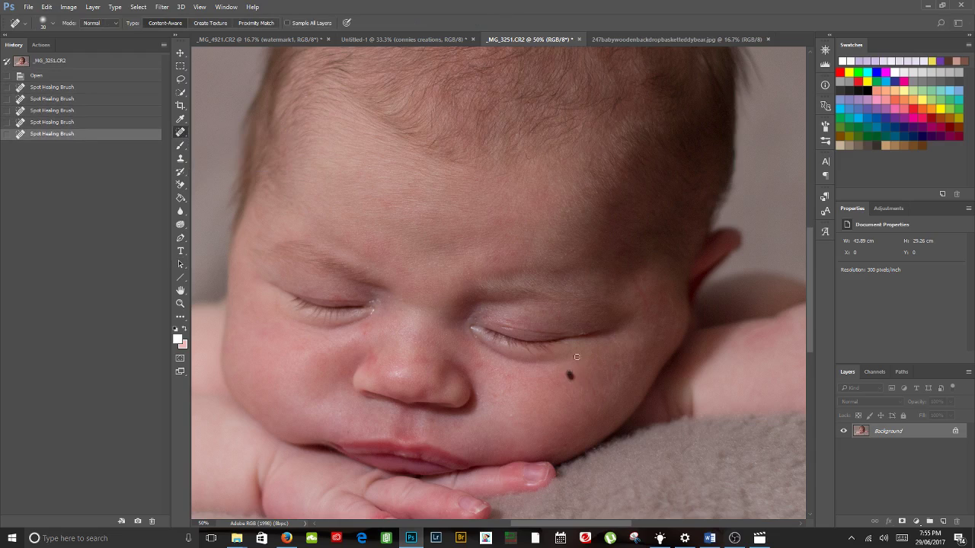
left_click(615, 365)
left_click_drag(649, 307, 631, 266)
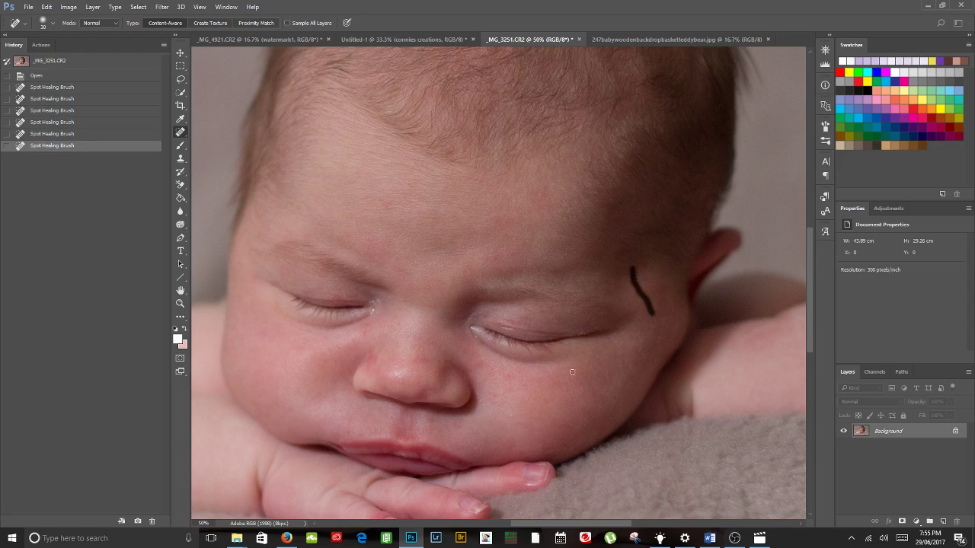
left_click(515, 413)
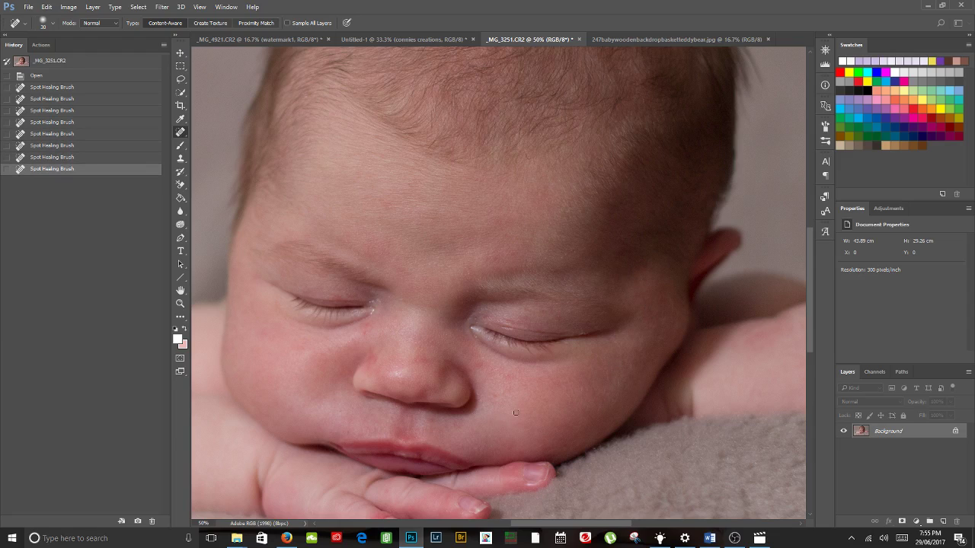
- Heal the red marks below the inner corner of the eye and along the sides and bridge of the baby's nose
left_click_drag(363, 336, 367, 326)
left_click(361, 326)
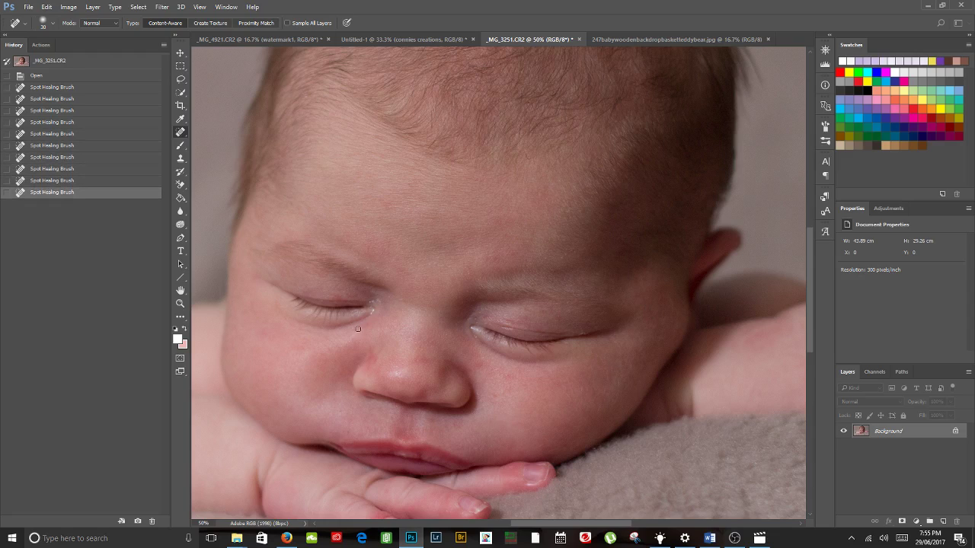
left_click(362, 329)
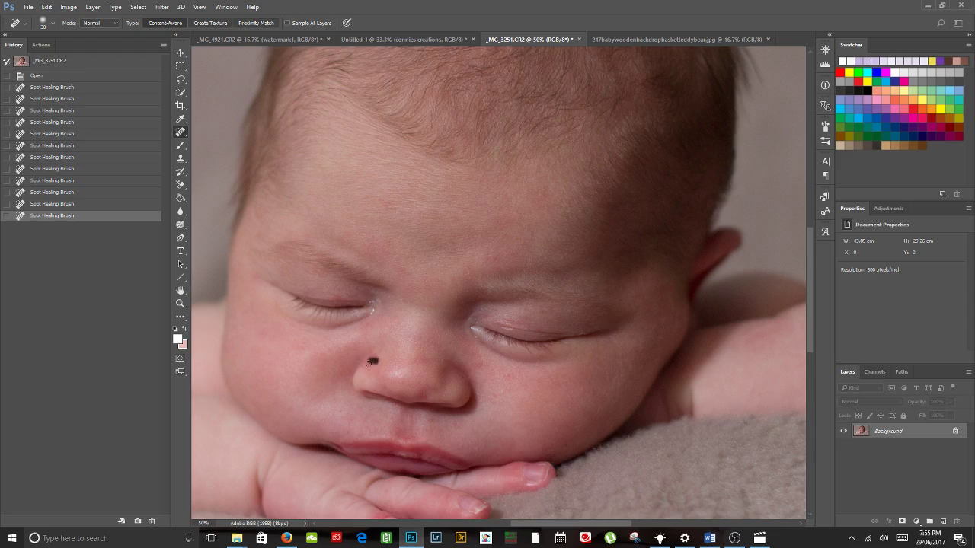
left_click_drag(370, 363, 373, 364)
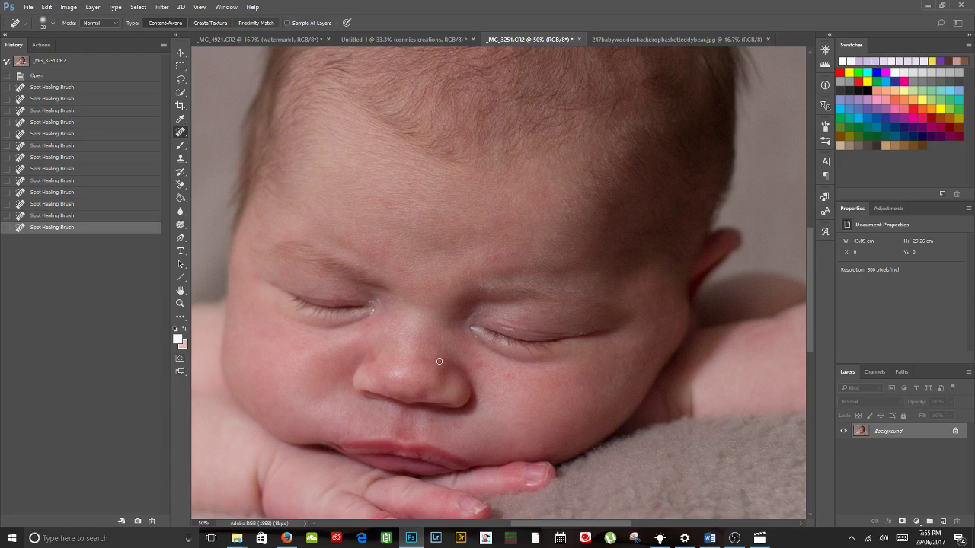
left_click(449, 362)
left_click_drag(420, 358, 416, 360)
- Run the Soft Red Reduction action on the whole photo and compare the result with its layer hidden and shown
key("z")
left_click(463, 377, "alt")
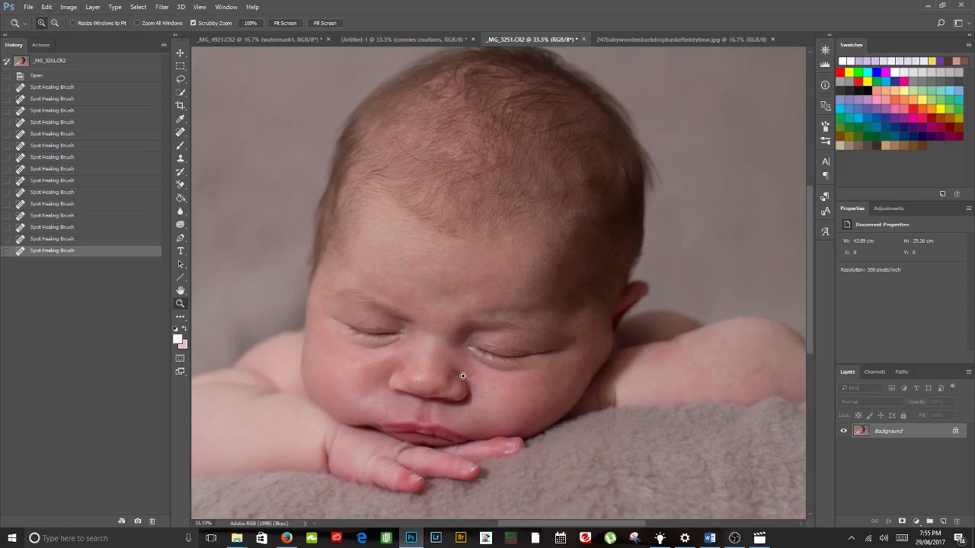
left_click(462, 376, "alt")
left_click(462, 376, "alt")
left_click(180, 132)
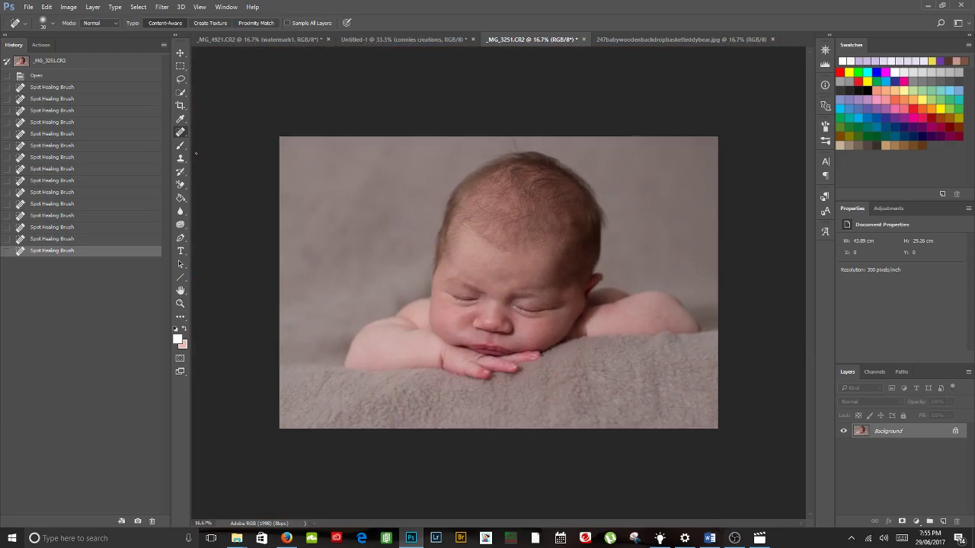
left_click(41, 44)
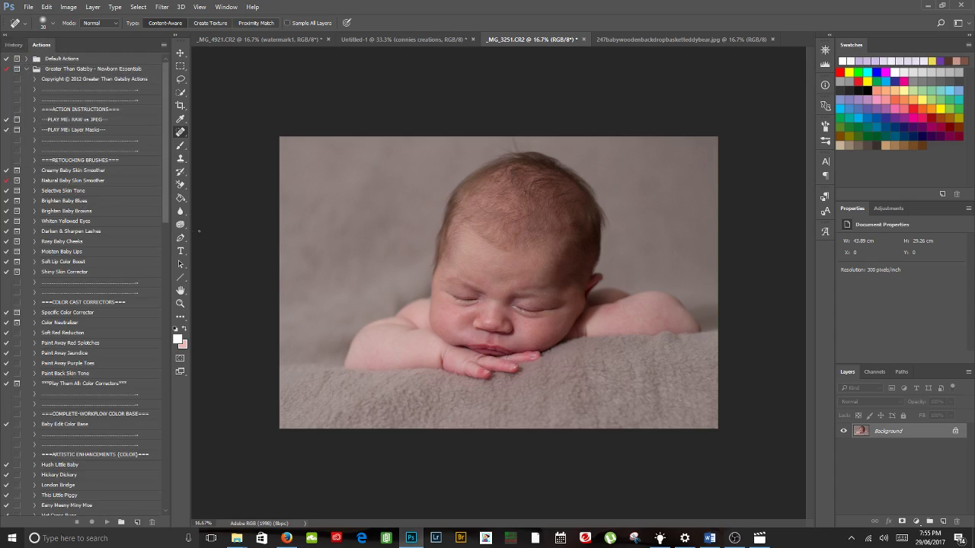
left_click(75, 333)
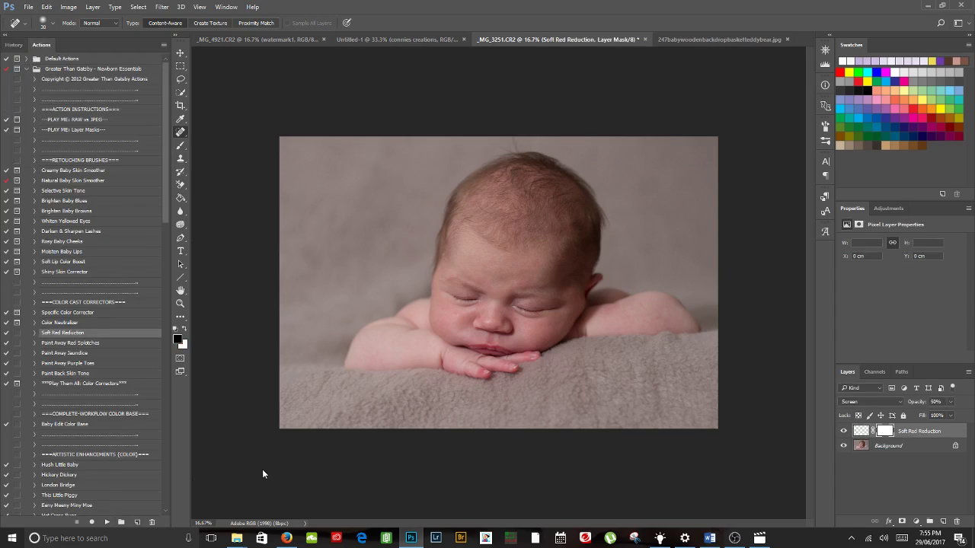
left_click(844, 432)
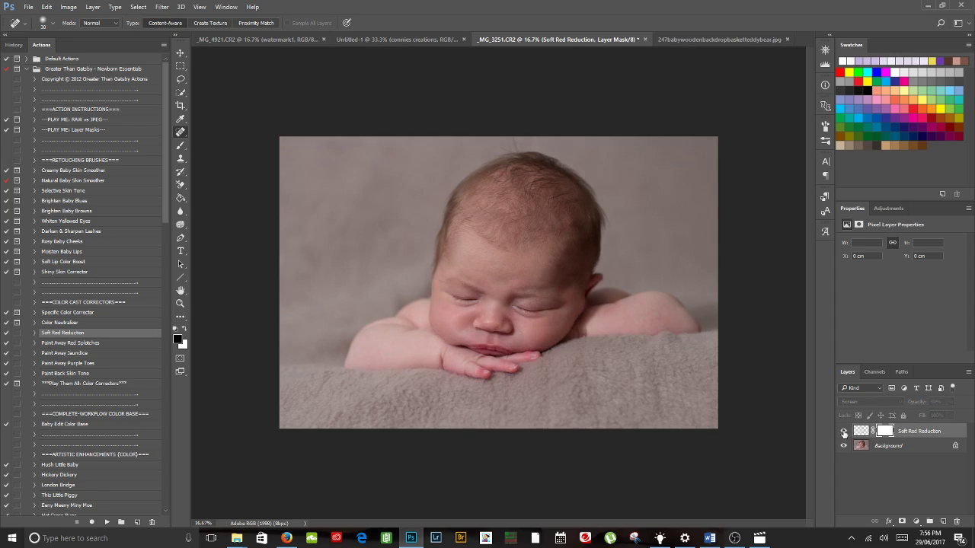
left_click(843, 432)
- Flatten the image, run the Natural Baby Skin Smoother action and continue past its instruction message
key("z")
left_click(503, 297)
left_click(503, 298)
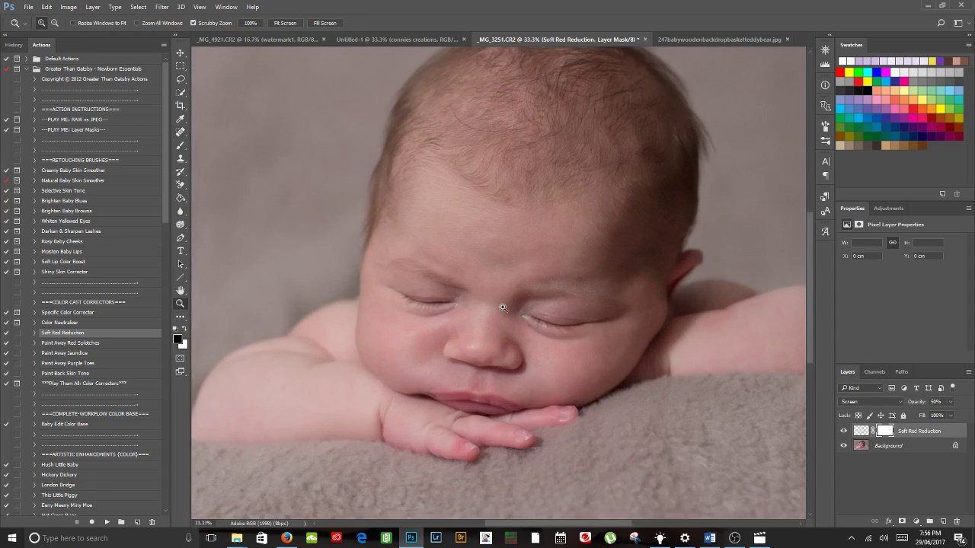
left_click(503, 297)
left_click(528, 351, "alt")
key("j")
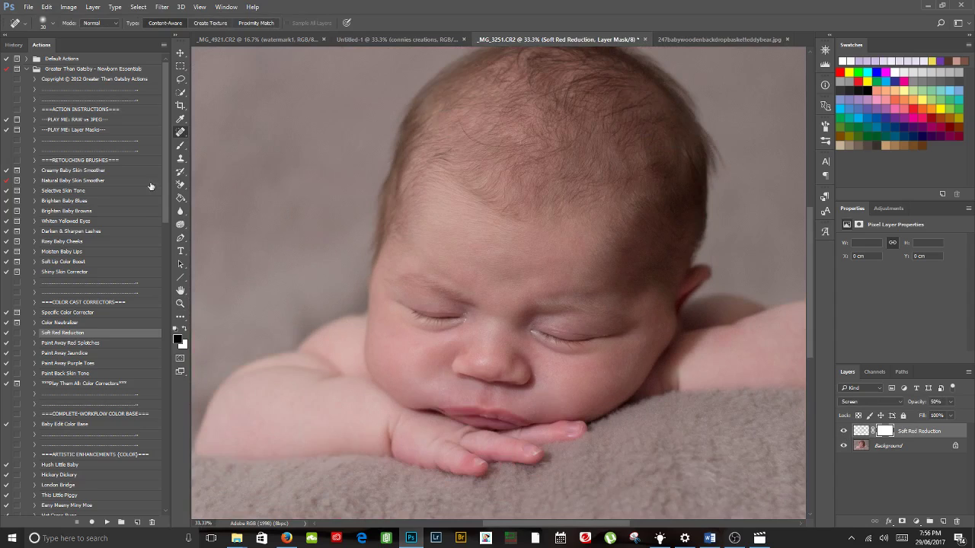
left_click(74, 181)
right_click(899, 448)
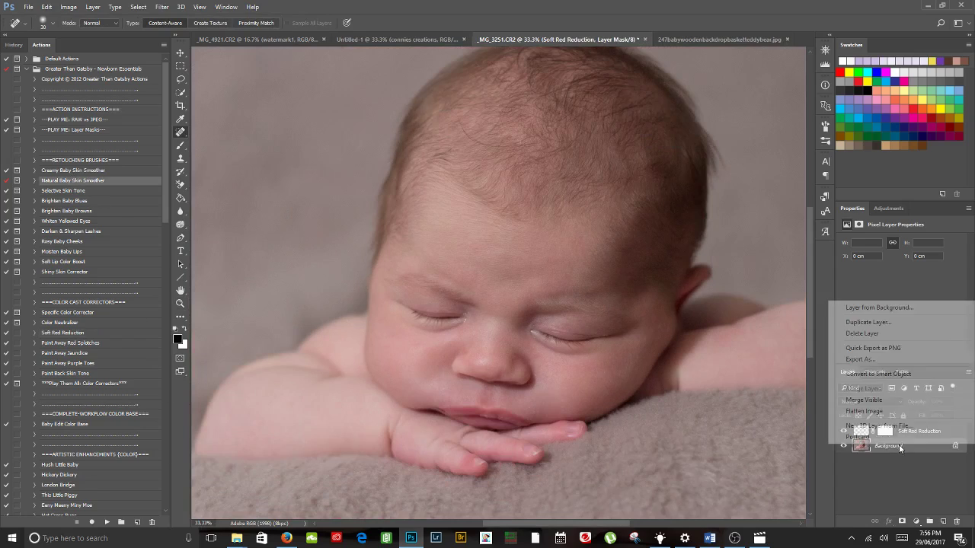
left_click(883, 410)
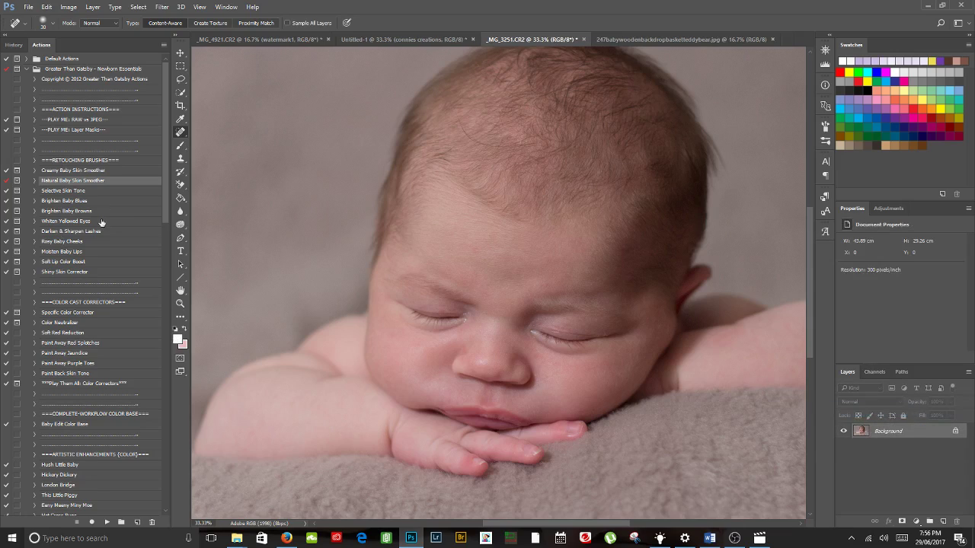
left_click(107, 523)
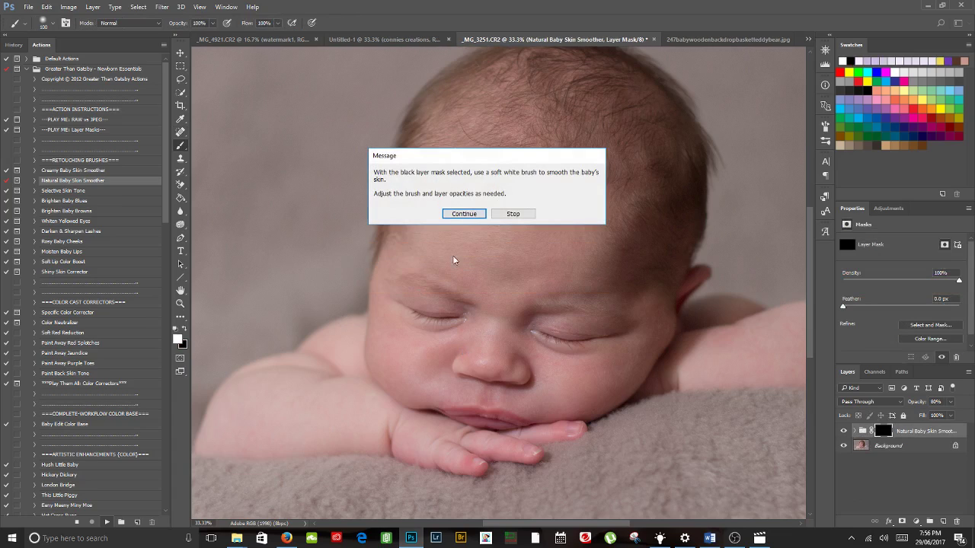
left_click(463, 215)
- Paint the skin smoother's layer mask with a soft white 150 px brush over the baby's face, hands and arms
key("bracketright")
key("bracketright")
key("bracketright")
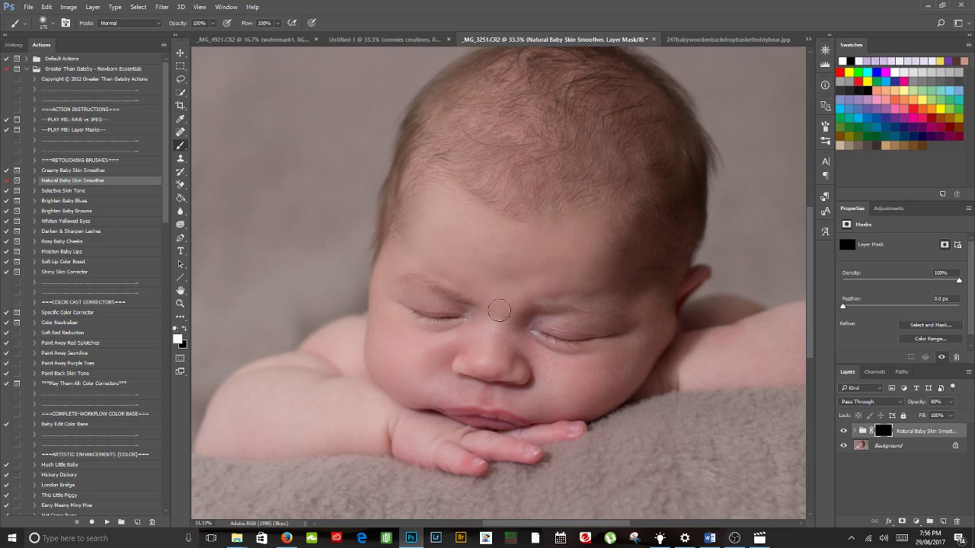
key("[")
key("[")
key("[")
key("[")
key("]")
key("]")
key("]")
mouse_move(622, 361)
left_mouse_down()
mouse_move(607, 388)
mouse_move(638, 354)
mouse_move(566, 402)
left_mouse_up()
mouse_move(458, 443)
left_mouse_down()
mouse_move(305, 426)
mouse_move(221, 449)
mouse_move(349, 439)
mouse_move(247, 435)
mouse_move(284, 370)
mouse_move(222, 415)
mouse_move(300, 385)
mouse_move(357, 383)
mouse_move(347, 409)
mouse_move(375, 415)
mouse_move(348, 335)
mouse_move(324, 352)
mouse_move(710, 351)
left_mouse_up()
left_click_drag(737, 388, 650, 396)
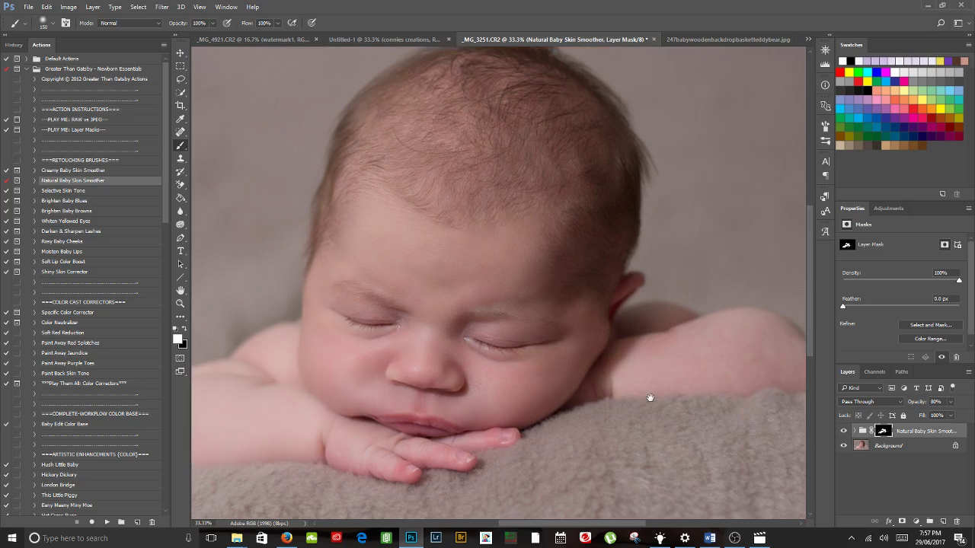
mouse_move(788, 372)
left_mouse_down()
mouse_move(746, 360)
mouse_move(644, 363)
mouse_move(755, 365)
mouse_move(714, 333)
mouse_move(646, 340)
mouse_move(766, 348)
mouse_move(731, 379)
mouse_move(622, 385)
mouse_move(663, 355)
mouse_move(643, 359)
left_mouse_up()
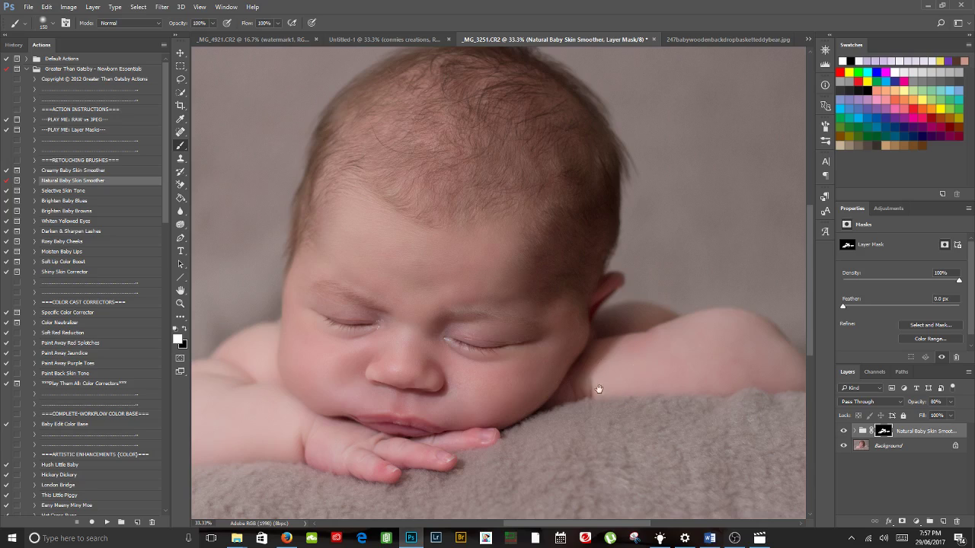
left_click_drag(597, 390, 712, 362)
- Lower the Natural Baby Skin Smoother group's opacity to 45%, keeping white as the foreground colour
key("x")
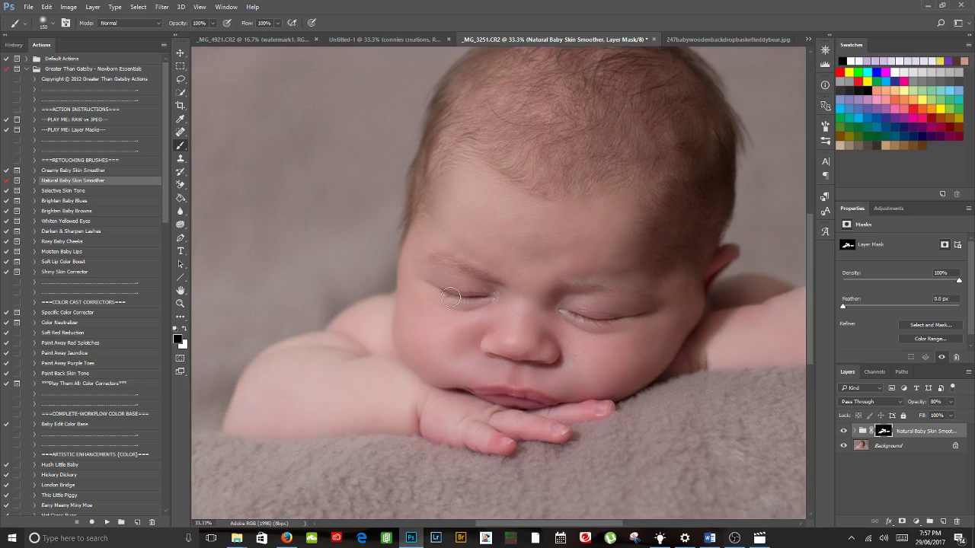
key("x")
left_click_drag(918, 402, 902, 405)
type("45")
key("Return")
- Examine the smoothed skin around the baby's eyes, nose and mouth up close, then view the whole photo again
key("z")
left_click(579, 246)
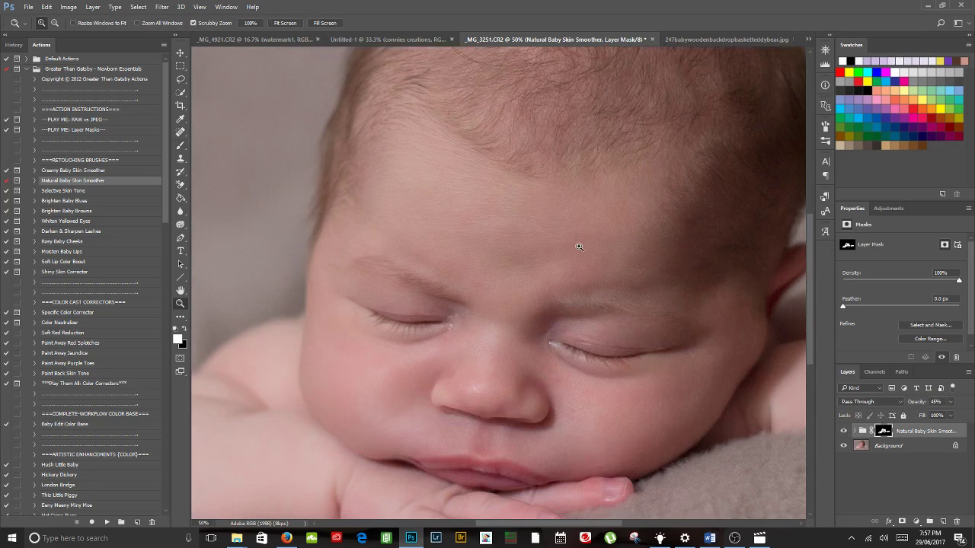
left_click(579, 247)
key("b")
mouse_move(522, 465)
left_mouse_down()
mouse_move(503, 431)
mouse_move(498, 316)
mouse_move(552, 375)
left_mouse_up()
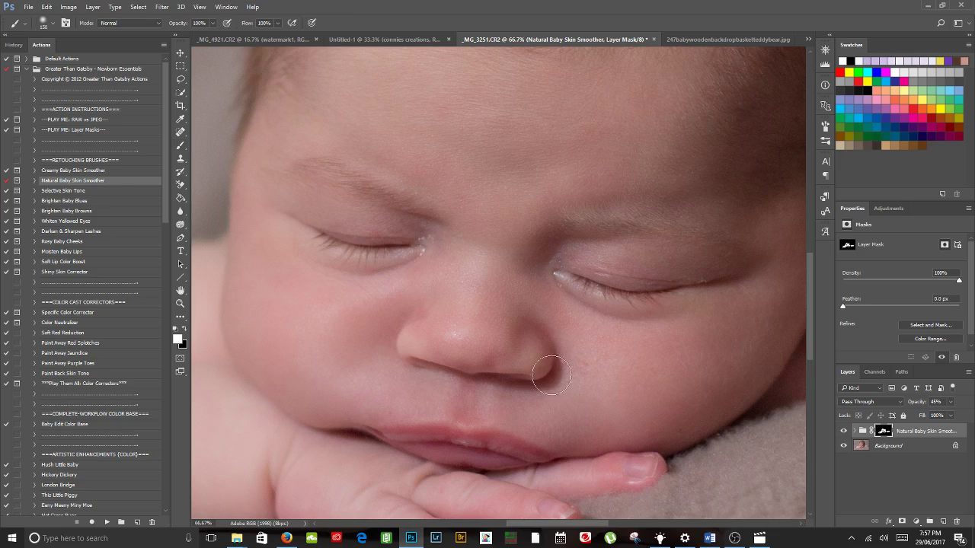
key("z")
left_click(516, 338, "alt")
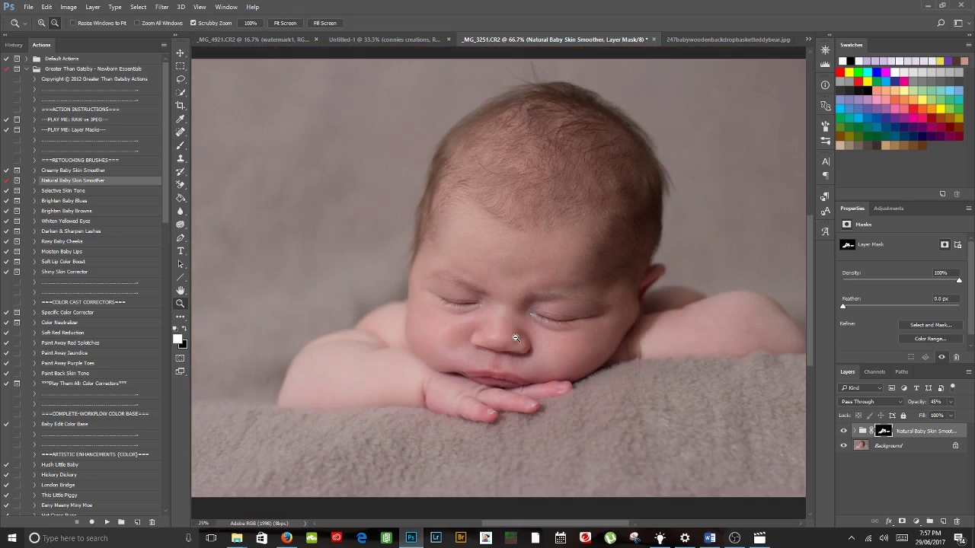
left_click(516, 338, "alt")
key("b")
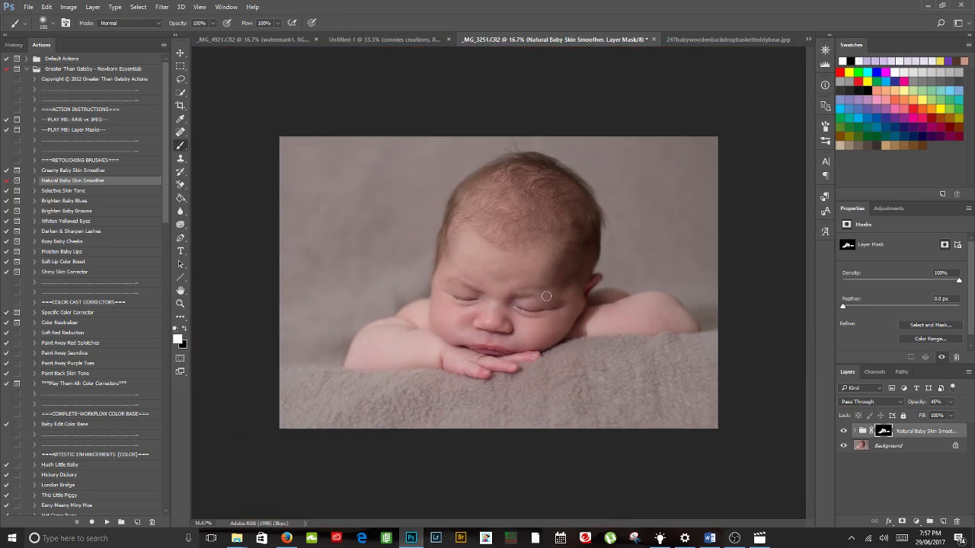
- Flatten the image, run the Darken & Sharpen Lashes action and continue past its message
right_click(907, 450)
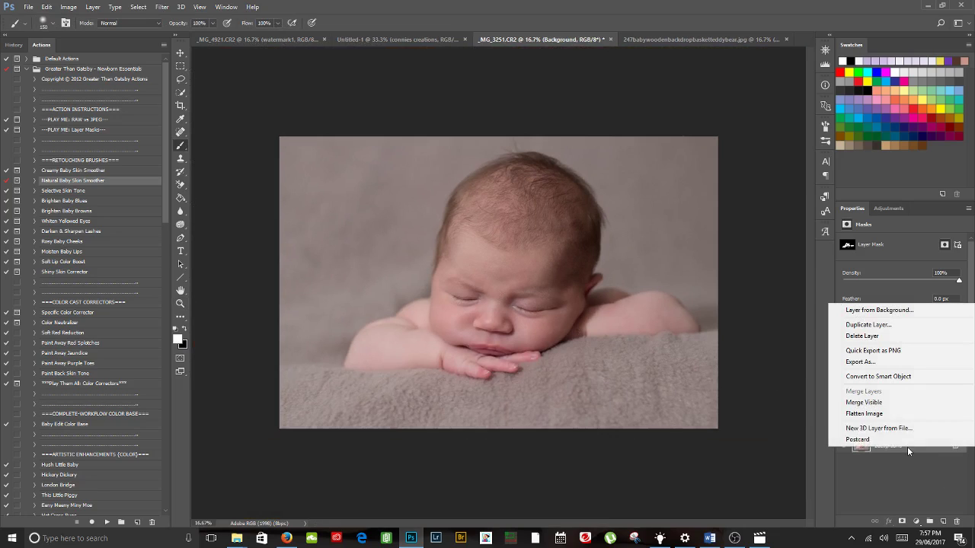
left_click(884, 415)
left_click(83, 230)
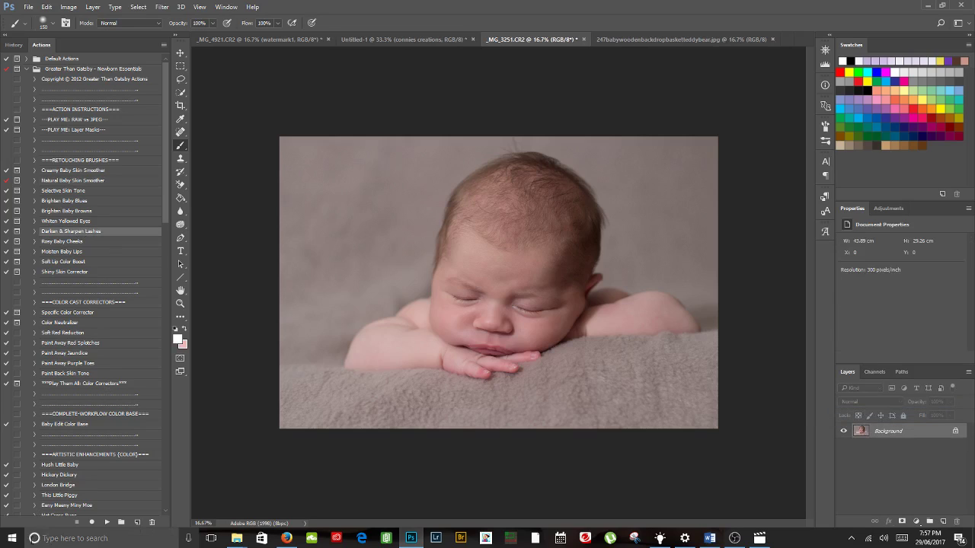
left_click(107, 522)
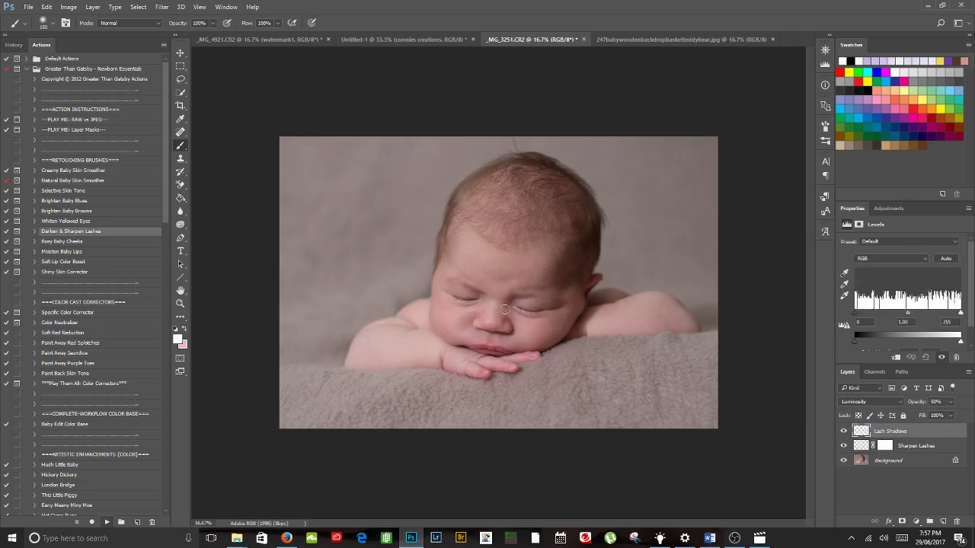
left_click(489, 226)
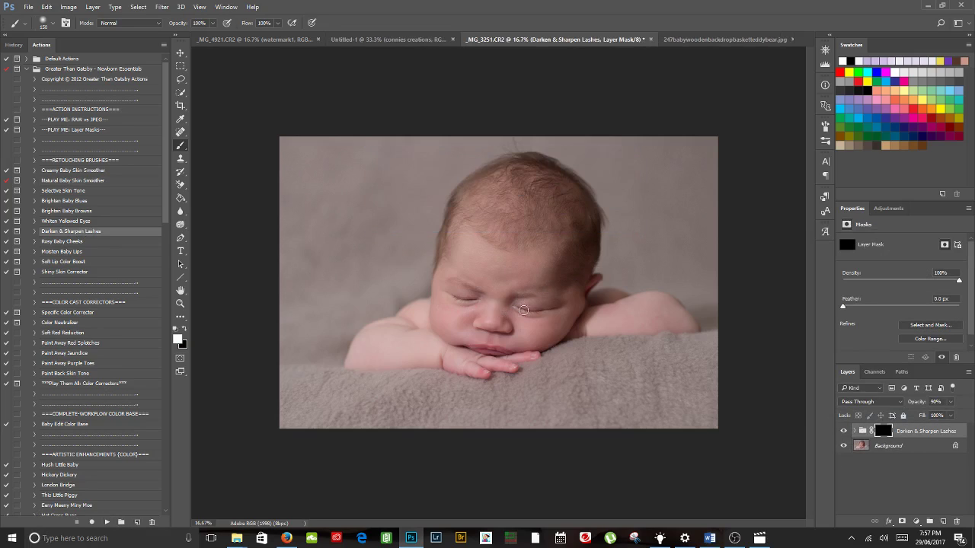
- Lower the brush opacity to 11% and shrink the brush to 20 px for detailing the baby's lashes
left_click_drag(510, 311, 594, 311)
key("b")
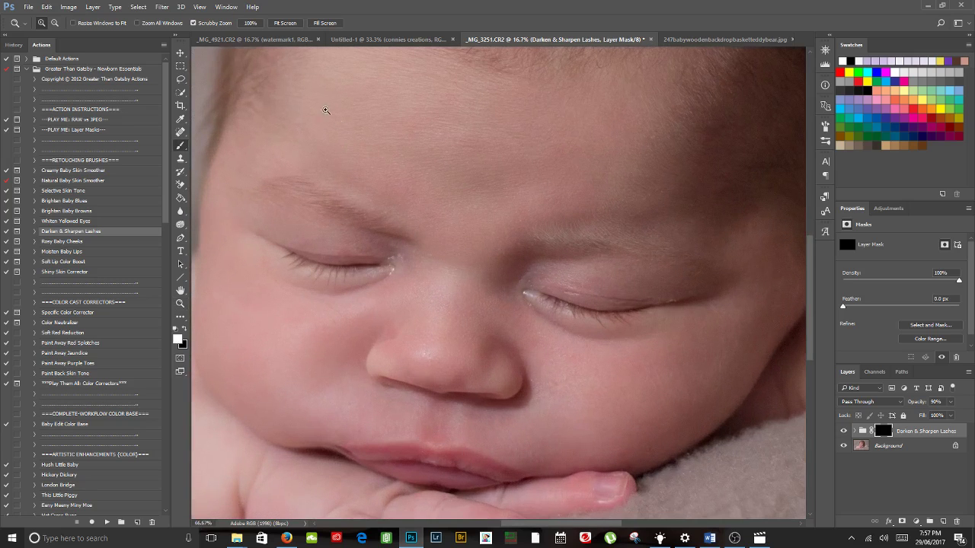
left_click_drag(181, 25, 135, 32)
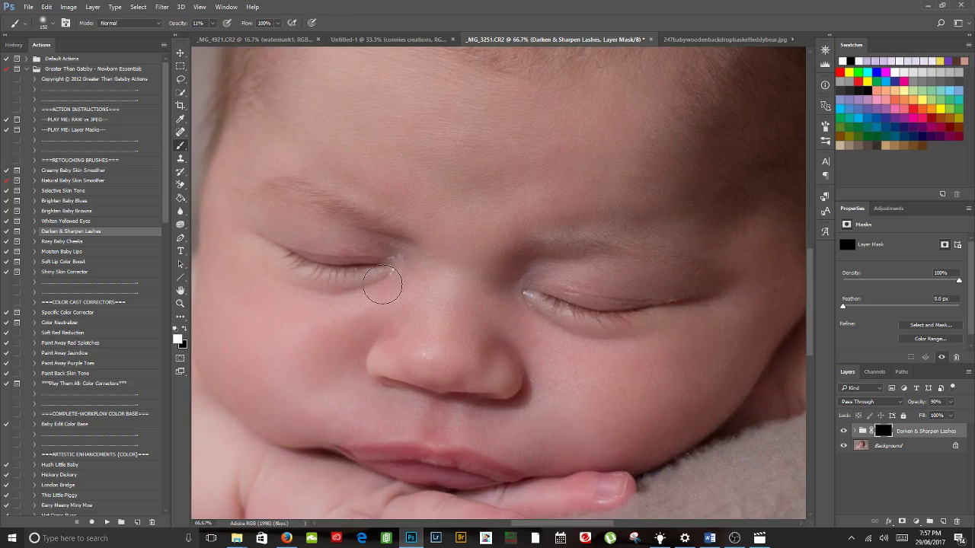
key("[")
key("bracketleft")
key("bracketleft")
key("bracketleft")
key("bracketleft")
key("bracketleft")
key("bracketleft")
key("bracketleft")
key("bracketleft")
scroll(377, 392, "down", 2)
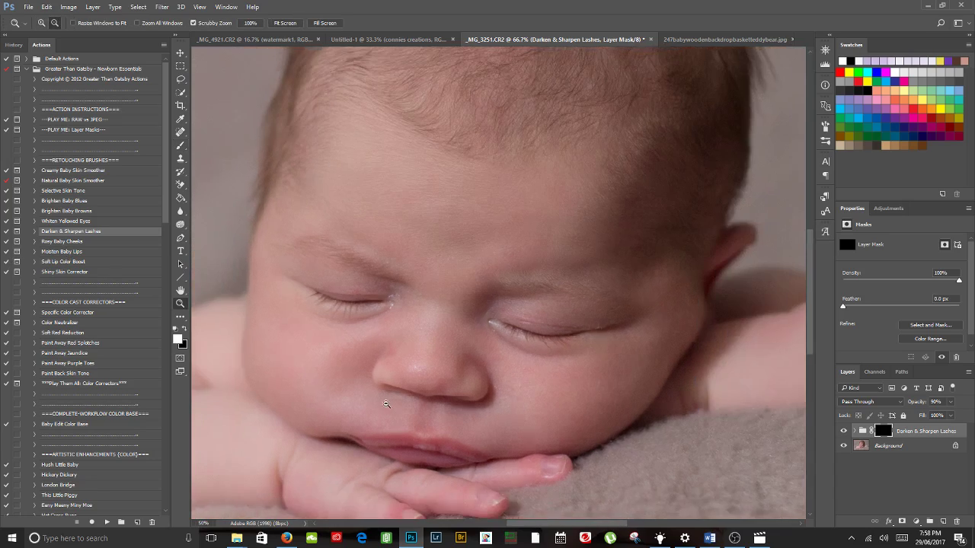
- Run the Rosy Baby Cheeks action and continue past its message
left_click(53, 242)
left_click(106, 523)
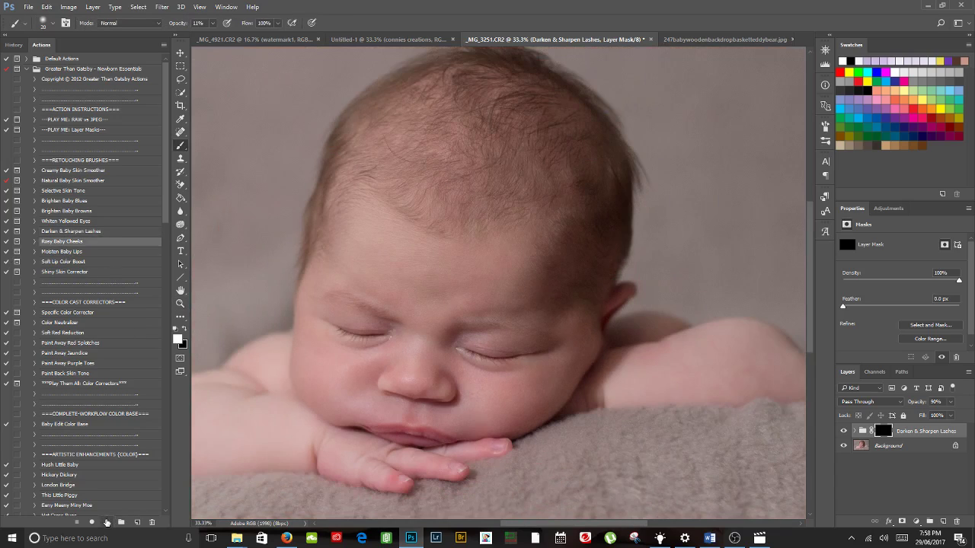
left_click(451, 215)
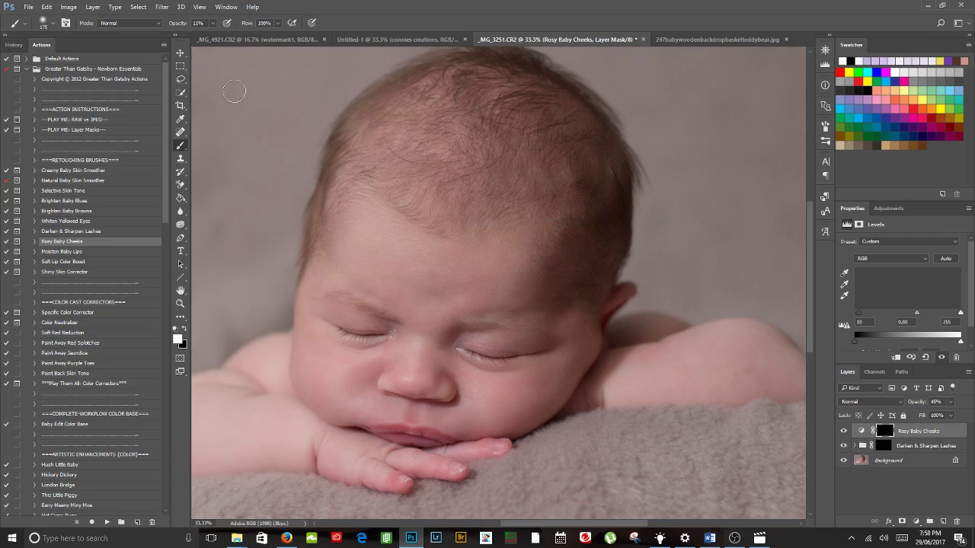
- Paint both cheeks on the Rosy Baby Cheeks mask with a soft white 300 px brush at 100% opacity
left_click_drag(178, 24, 246, 24)
key("bracketright")
key("bracketright")
key("bracketright")
key("bracketright")
key("bracketright")
key("bracketright")
key("bracketright")
key("bracketright")
key("bracketright")
key("bracketright")
key("bracketright")
key("bracketright")
key("bracketright")
mouse_move(345, 387)
left_mouse_down()
mouse_move(327, 382)
mouse_move(342, 374)
mouse_move(328, 384)
left_mouse_up()
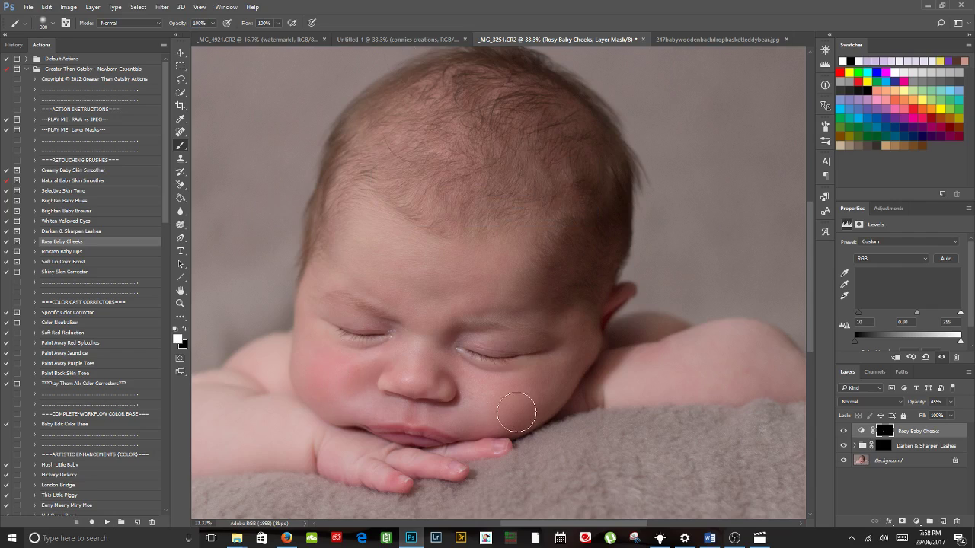
mouse_move(522, 409)
left_mouse_down()
mouse_move(505, 398)
mouse_move(520, 405)
left_mouse_up()
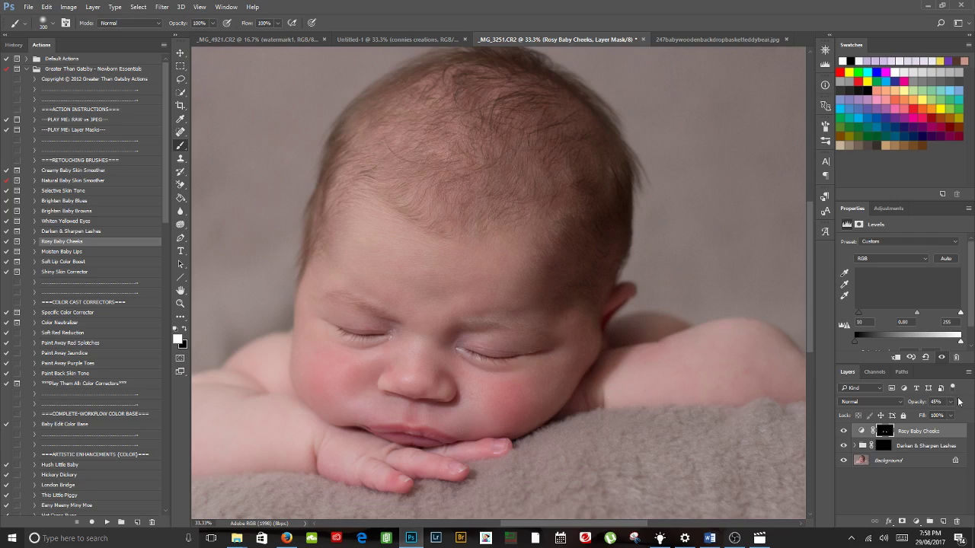
- Lower the Rosy Baby Cheeks layer's opacity to 8% and compare the photo with and without it
left_click_drag(917, 403, 898, 408)
left_click(843, 431)
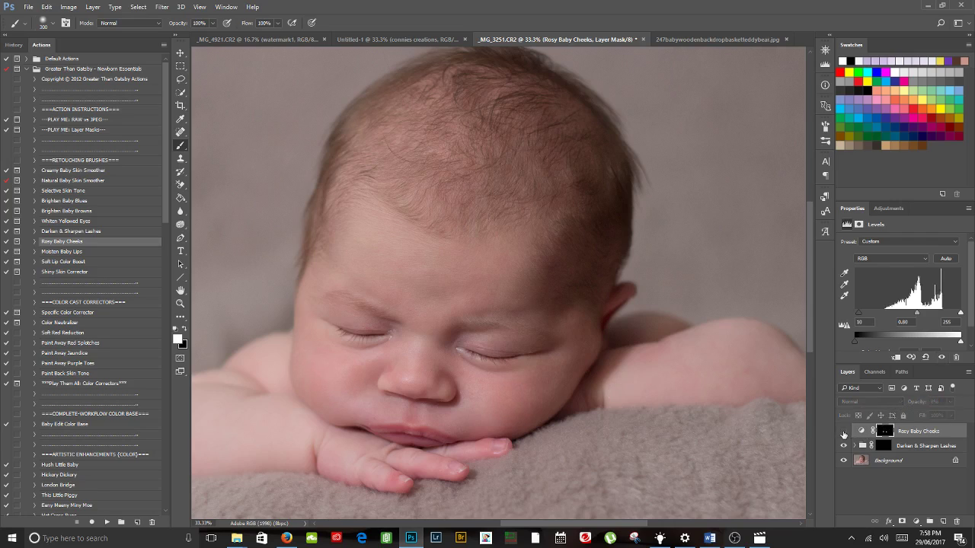
left_click(844, 431)
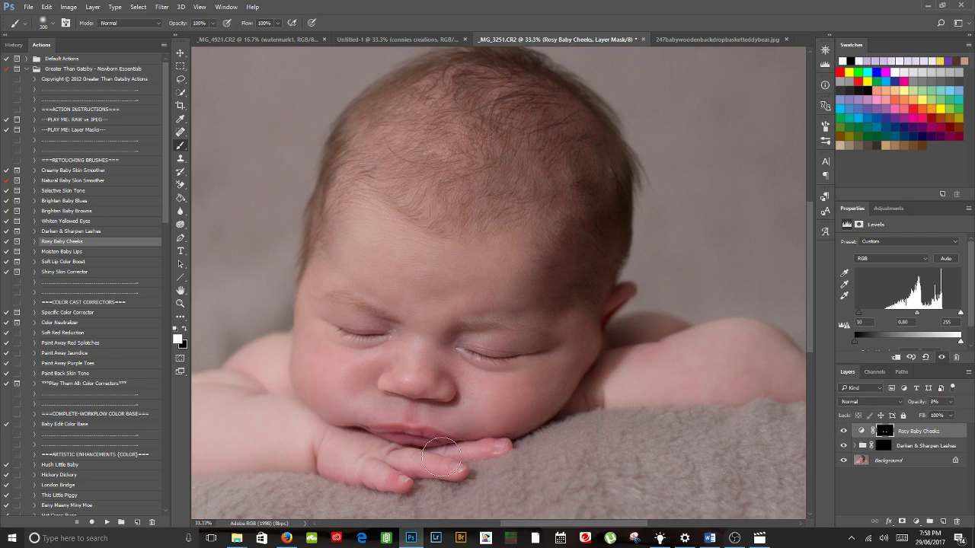
left_click_drag(438, 433, 499, 364)
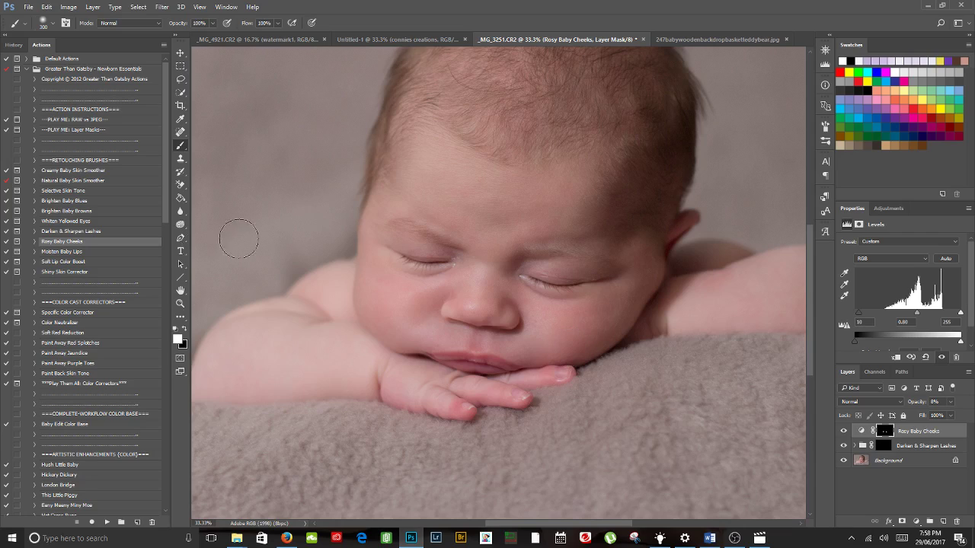
- Run the Soft Lip Color Boost action and continue past its message
left_click(77, 251)
left_click(86, 262)
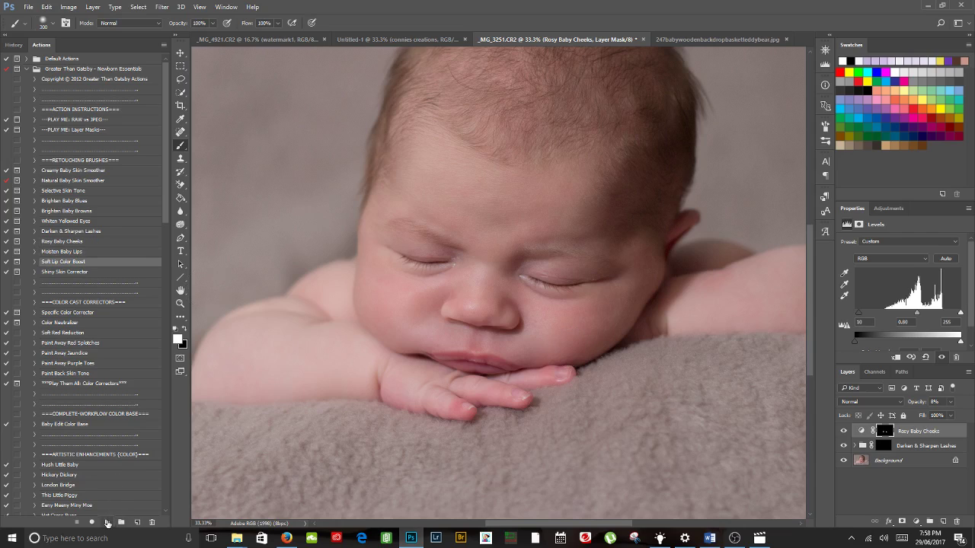
left_click(106, 522)
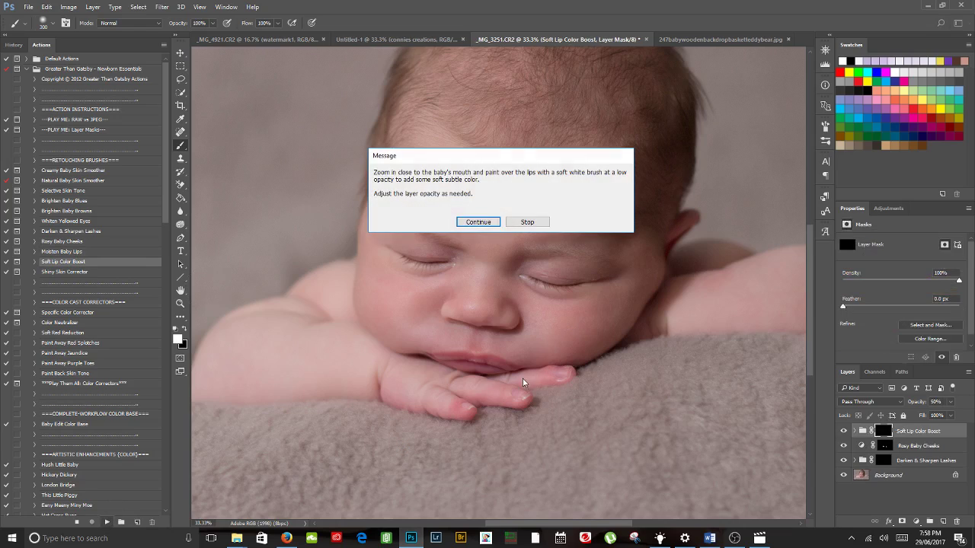
left_click(490, 223)
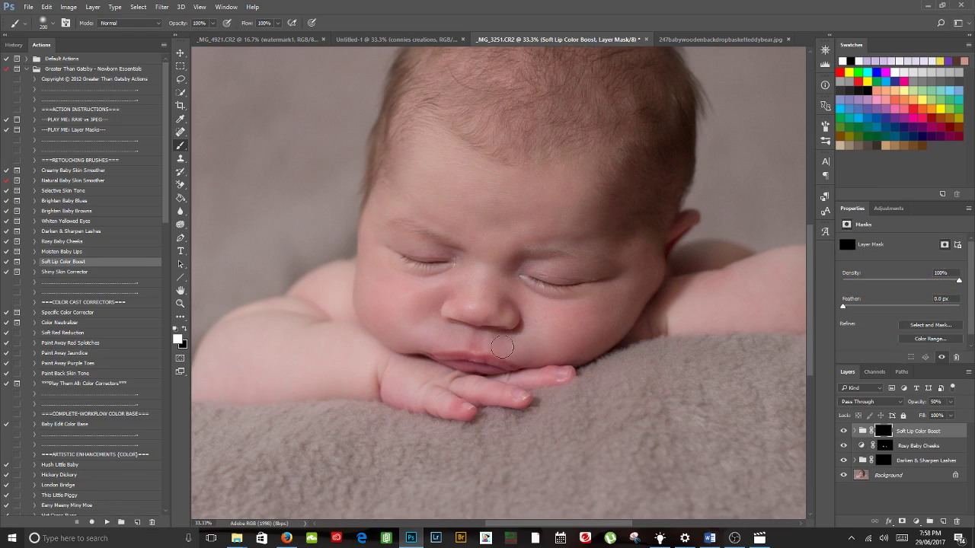
- Paint the baby's lips on the Soft Lip Color Boost mask with a soft white 90 px brush
key("bracketleft")
key("bracketleft")
mouse_move(507, 367)
left_mouse_down()
mouse_move(437, 359)
mouse_move(496, 367)
mouse_move(470, 368)
left_mouse_up()
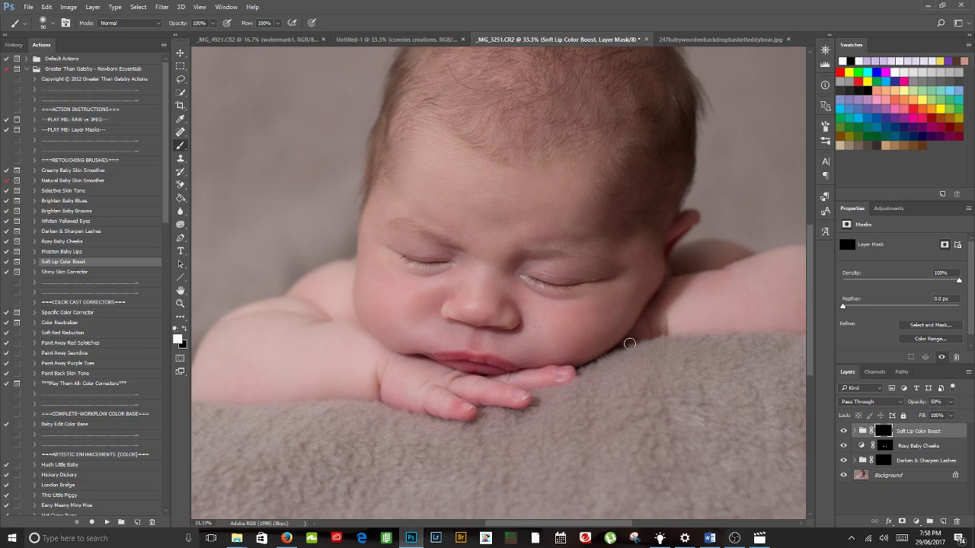
- Lower the Soft Lip Color Boost group's opacity to 16% and compare the photo with and without it
left_click_drag(909, 406, 904, 407)
left_click(843, 431)
left_click(843, 431)
- Examine the lip and cheek colour at several magnifications, ending with the whole photo in view
key("z")
left_click(533, 293, "alt")
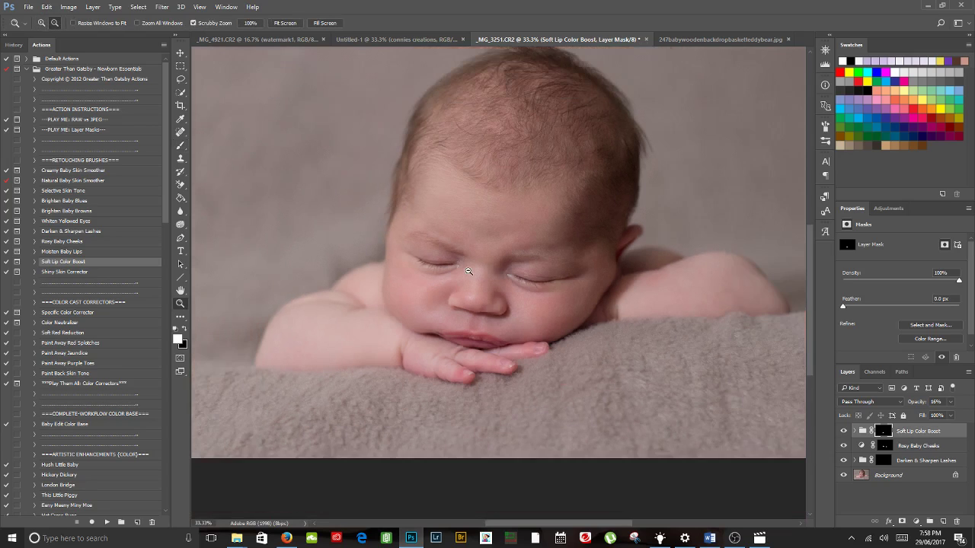
left_click(546, 298, "alt")
left_click(546, 299)
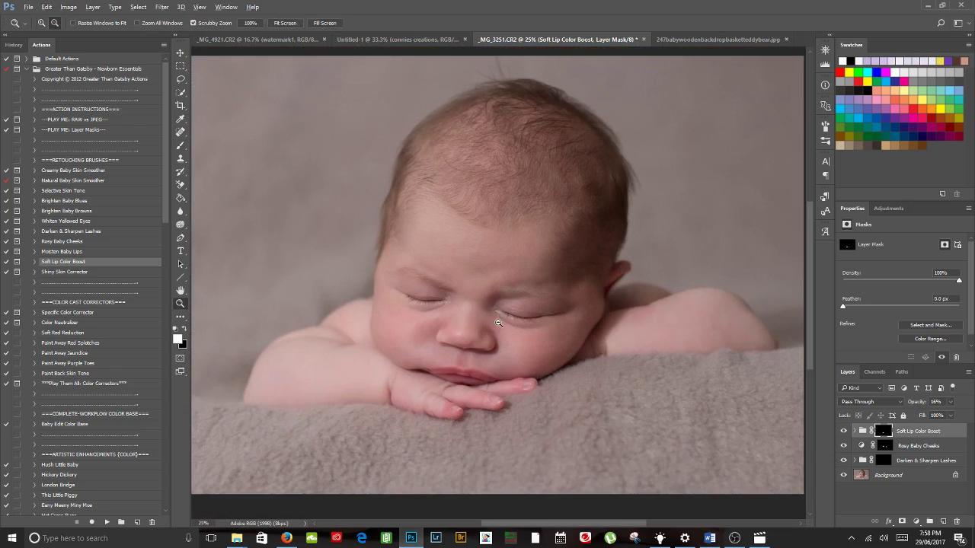
left_click(498, 322)
left_click(497, 323)
left_click(497, 323, "alt")
left_click(498, 322, "alt")
left_click(497, 322, "alt")
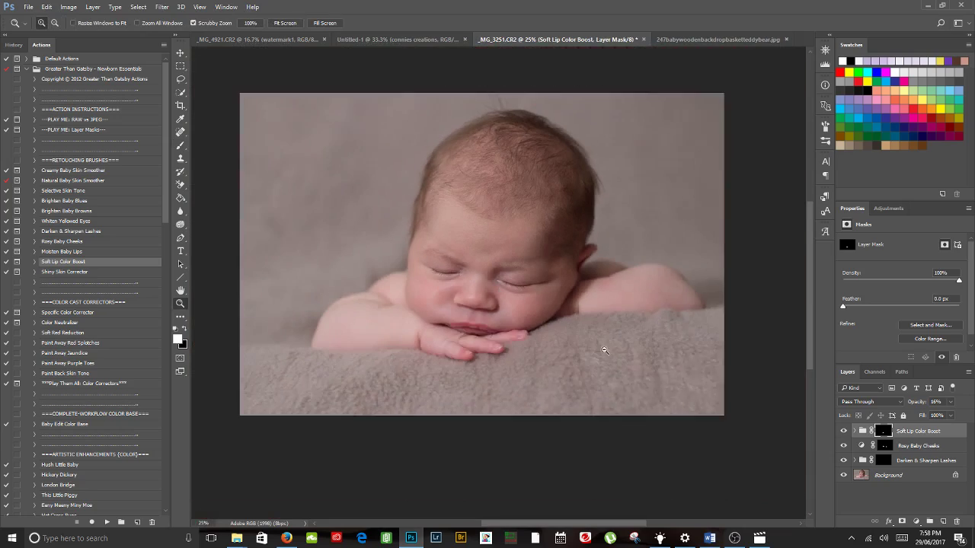
key("b")
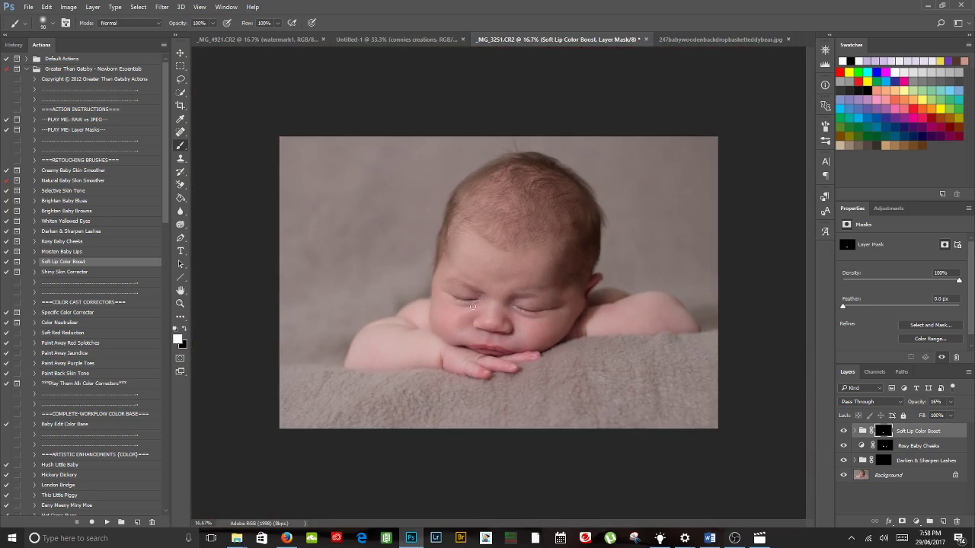
- Run the CORRECTOR: Soft Red Reducer action from the Innocence Retouch set and continue past its message
left_click(26, 69)
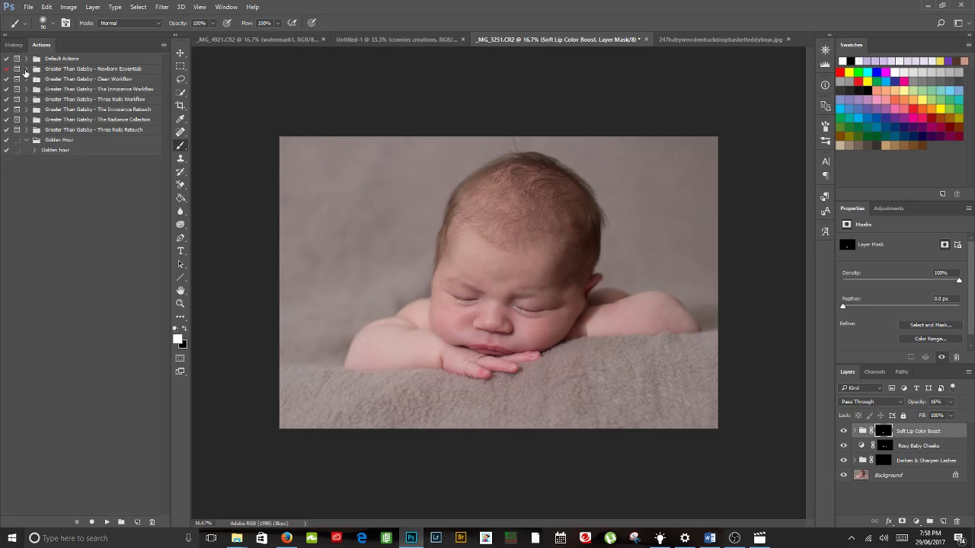
left_click(26, 110)
left_click_drag(162, 182, 166, 358)
scroll(165, 358, "up", 3)
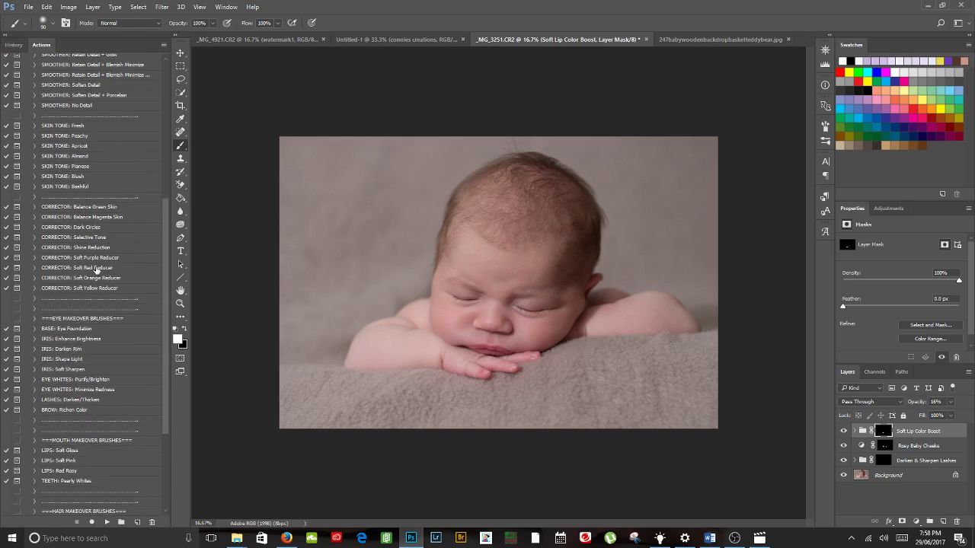
left_click(106, 522)
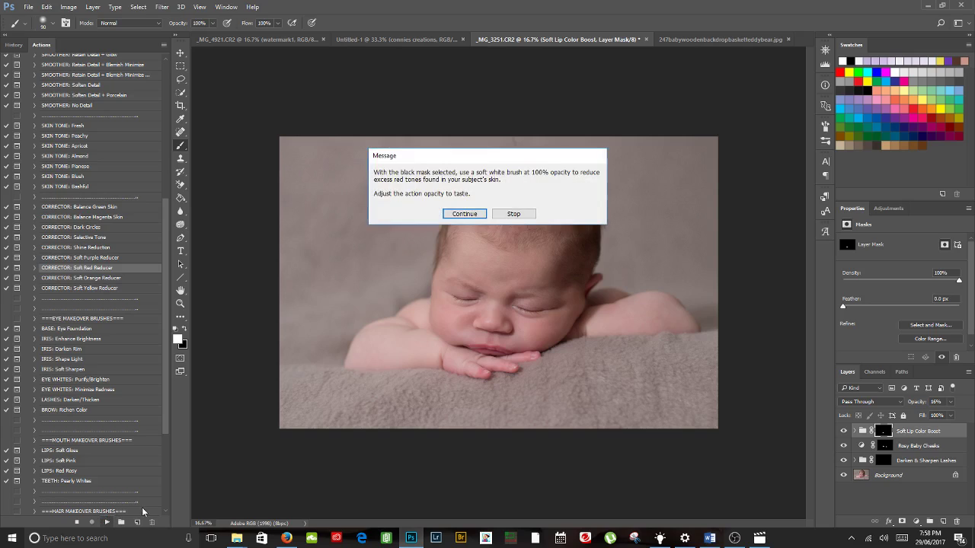
left_click(464, 214)
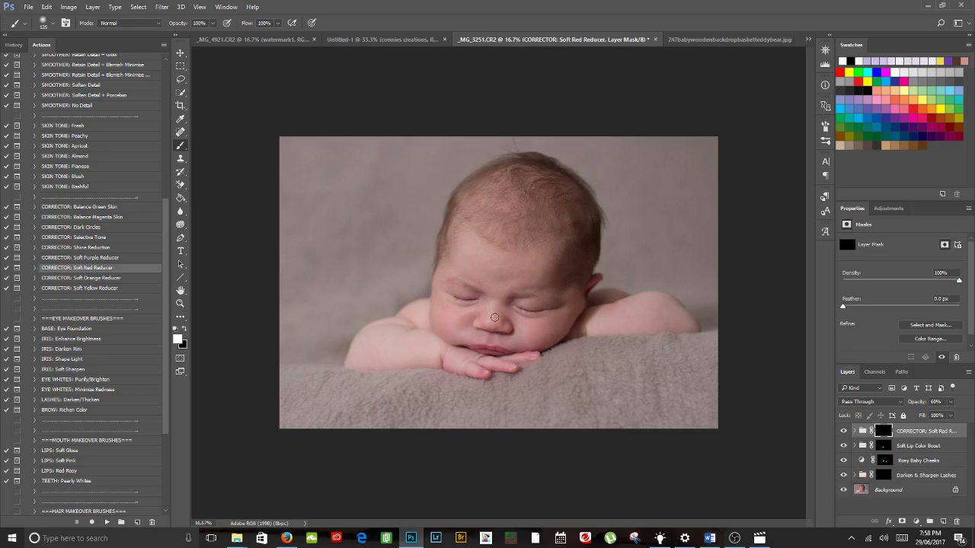
- Paint the Soft Red Reducer mask over the baby's head, face and arms with a 500 px white brush, and lower the group's opacity to 30%
key("bracketright")
key("bracketright")
key("bracketright")
key("bracketright")
key("bracketright")
key("bracketright")
key("bracketright")
key("bracketright")
key("bracketright")
mouse_move(392, 350)
left_mouse_down()
mouse_move(367, 278)
mouse_move(404, 338)
mouse_move(367, 355)
mouse_move(461, 304)
mouse_move(451, 304)
mouse_move(508, 326)
mouse_move(491, 332)
mouse_move(558, 258)
mouse_move(503, 278)
mouse_move(478, 234)
mouse_move(465, 240)
mouse_move(463, 229)
mouse_move(514, 179)
left_mouse_up()
mouse_move(515, 257)
left_mouse_down()
mouse_move(669, 320)
mouse_move(592, 306)
mouse_move(497, 348)
mouse_move(529, 350)
mouse_move(383, 350)
left_mouse_up()
left_click_drag(924, 405, 914, 407)
left_click(916, 407)
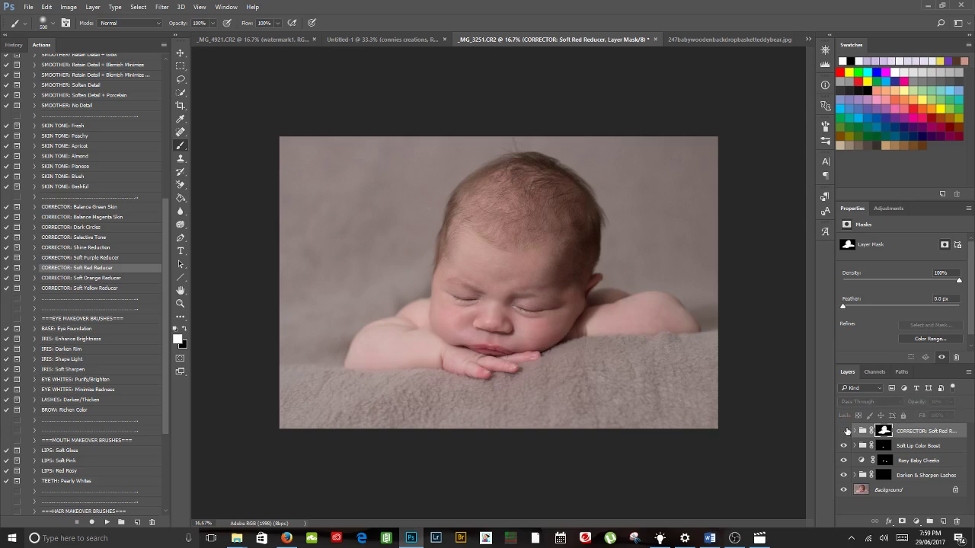
- Run the CORRECTOR: Soft Purple Reducer action and continue past its message
left_click(92, 257)
left_click(106, 522)
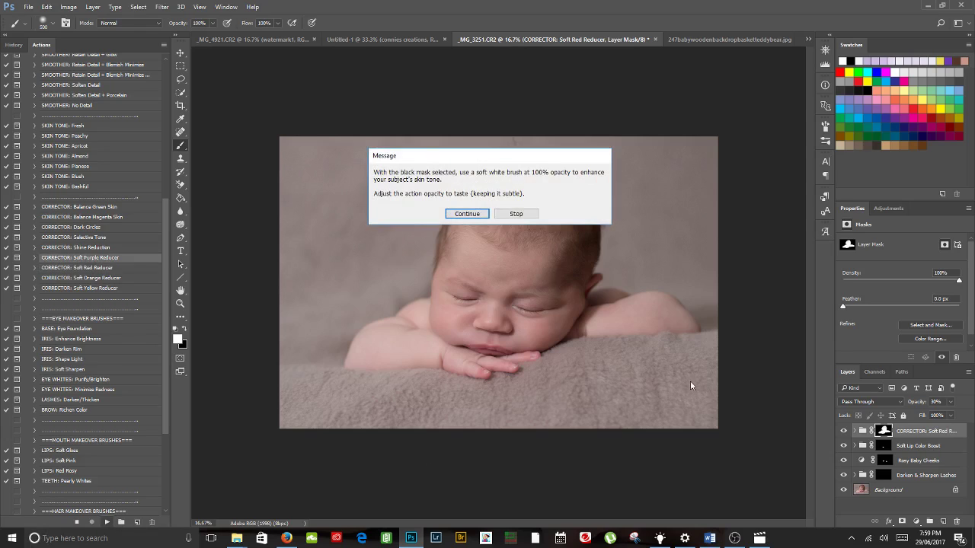
left_click(467, 213)
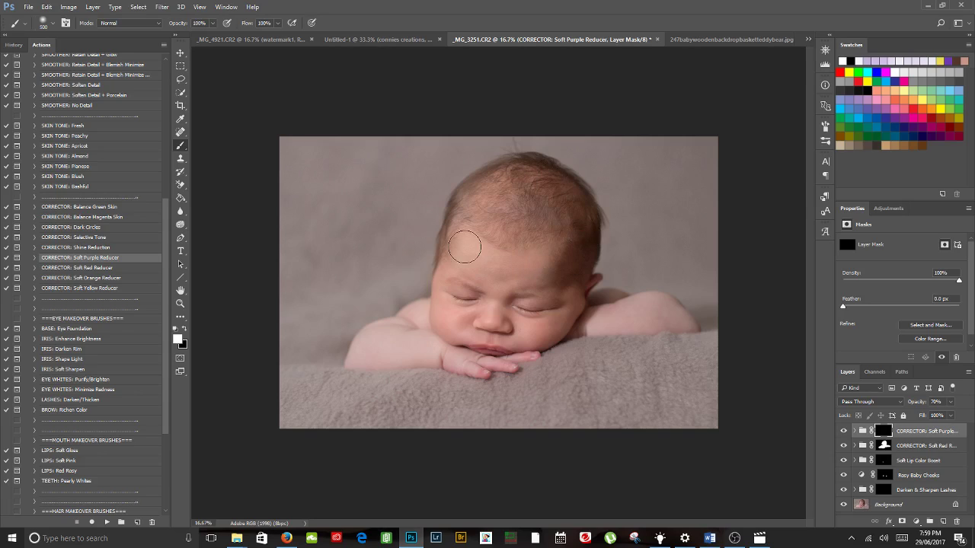
- Paint the Soft Purple Reducer mask over the head with a 500 px brush and the arms with 250 px, and lower its opacity to 26%
left_click_drag(507, 321, 506, 325)
key("bracketleft")
key("bracketleft")
key("bracketleft")
mouse_move(406, 358)
left_mouse_down()
mouse_move(369, 359)
mouse_move(412, 314)
left_mouse_up()
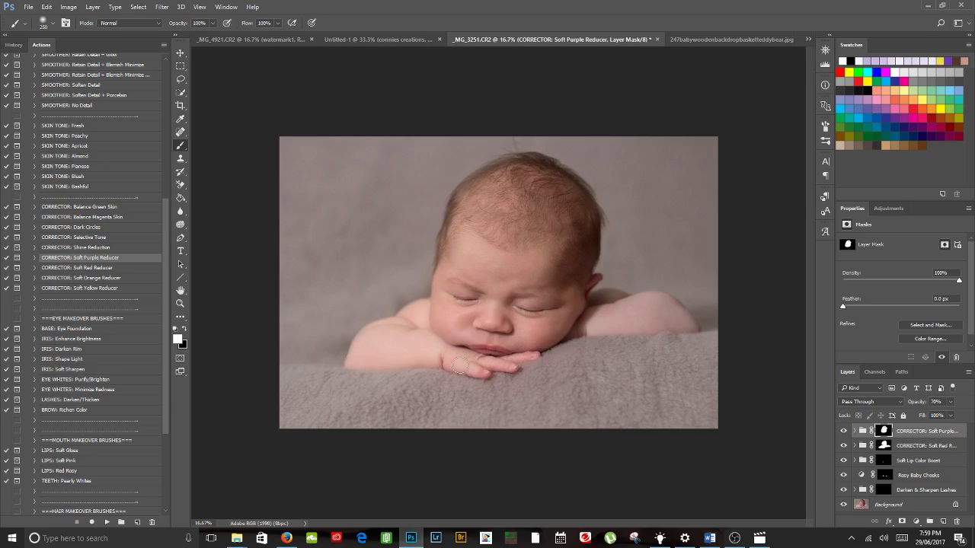
mouse_move(623, 326)
left_mouse_down()
mouse_move(676, 325)
mouse_move(667, 301)
mouse_move(632, 296)
left_mouse_up()
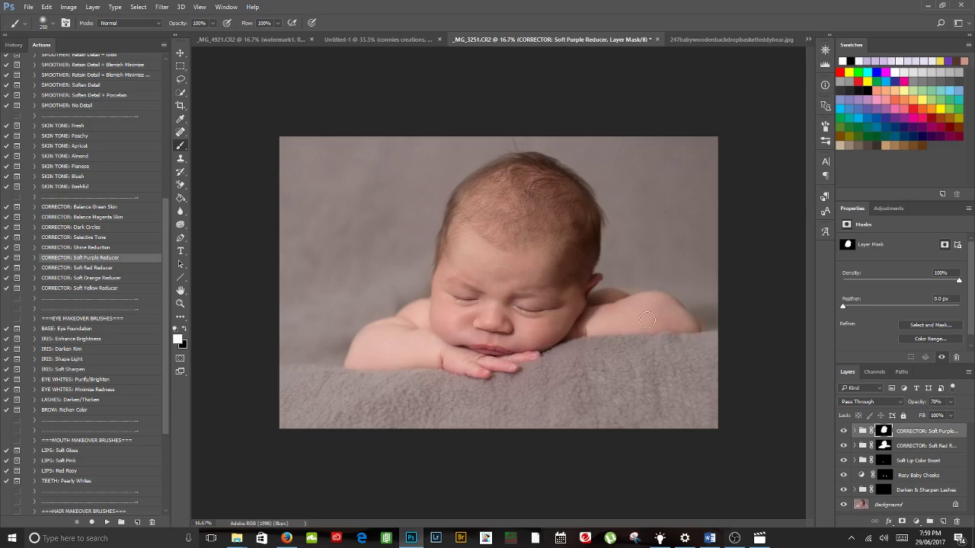
left_click_drag(924, 404, 910, 405)
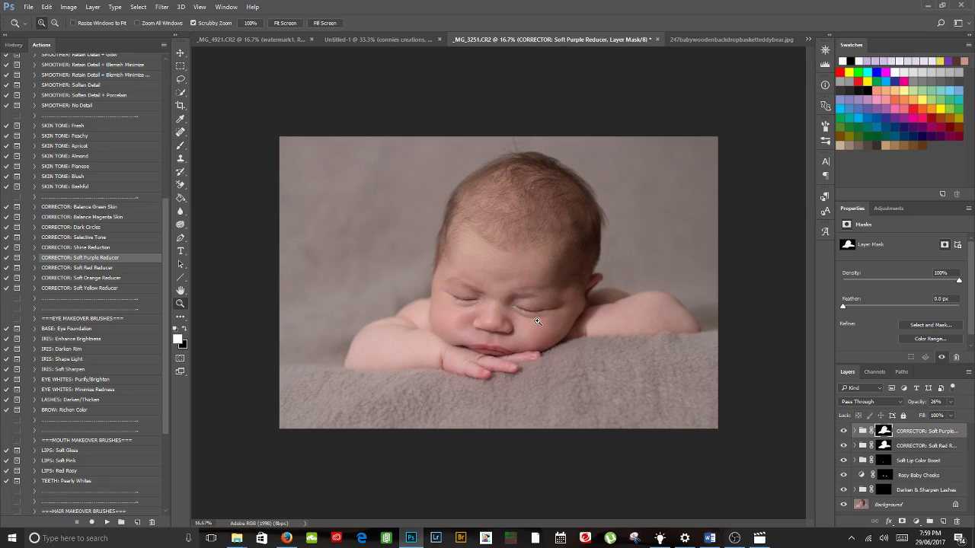
- Flatten all the retouching layers into the Background layer
key("ctrl+minus")
right_click(906, 505)
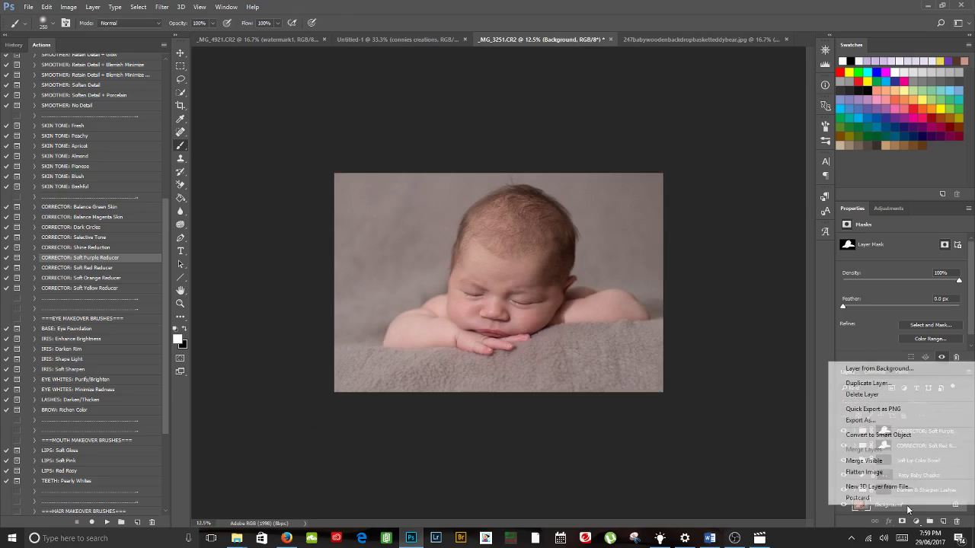
left_click(864, 472)
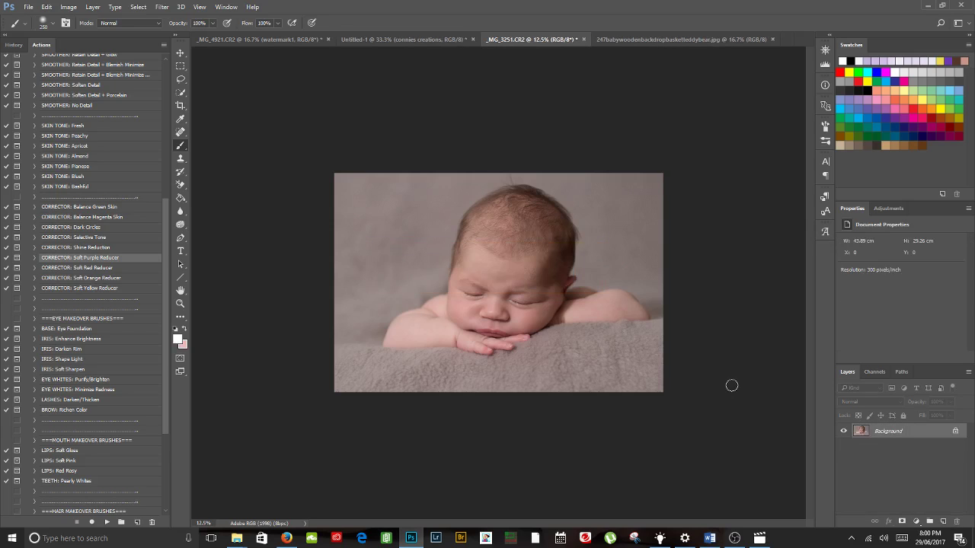
- Examine the baby's scalp, hairline, forehead and ear up close, then view the whole photo again
key("z")
left_click(536, 227)
left_click(536, 227)
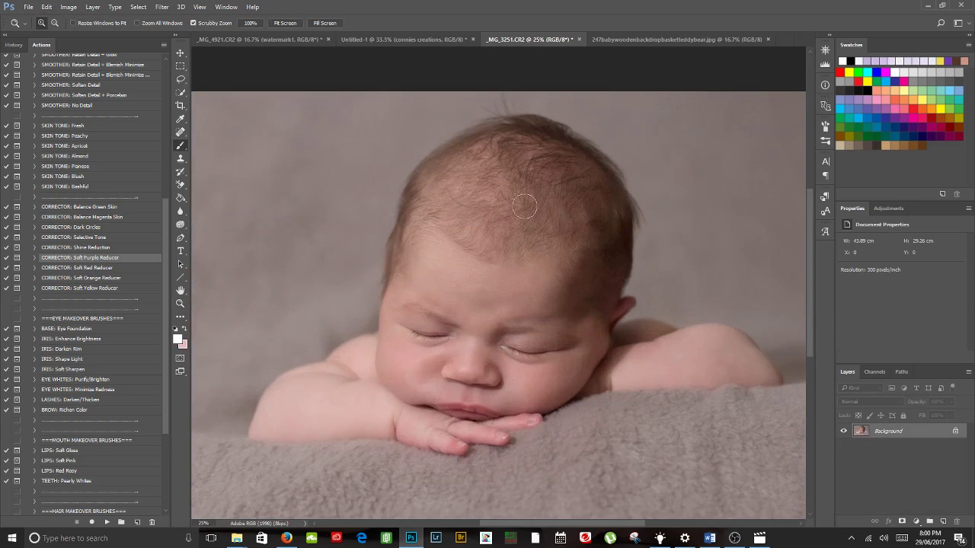
left_click_drag(485, 249, 503, 326)
left_click_drag(514, 217, 511, 211)
key("b")
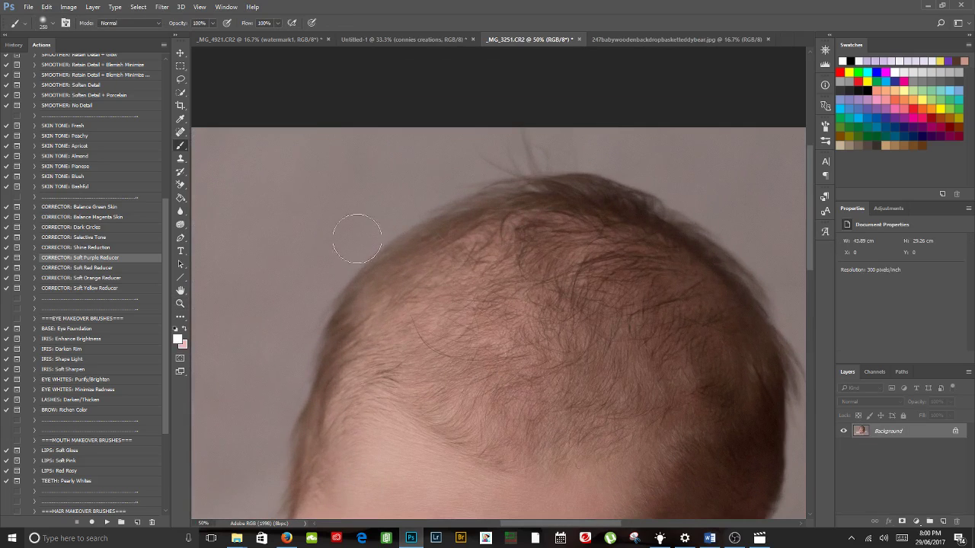
left_click_drag(488, 357, 362, 304)
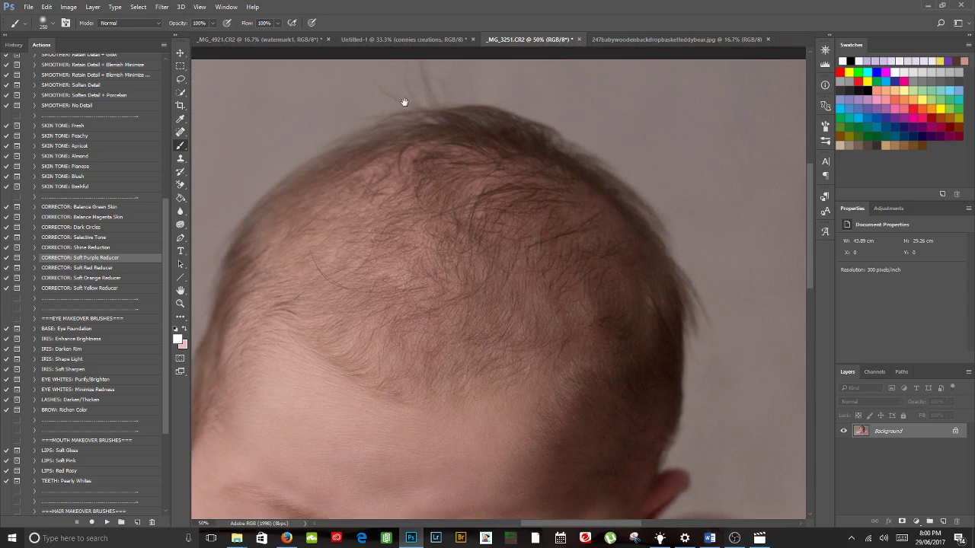
left_click_drag(549, 308, 492, 289)
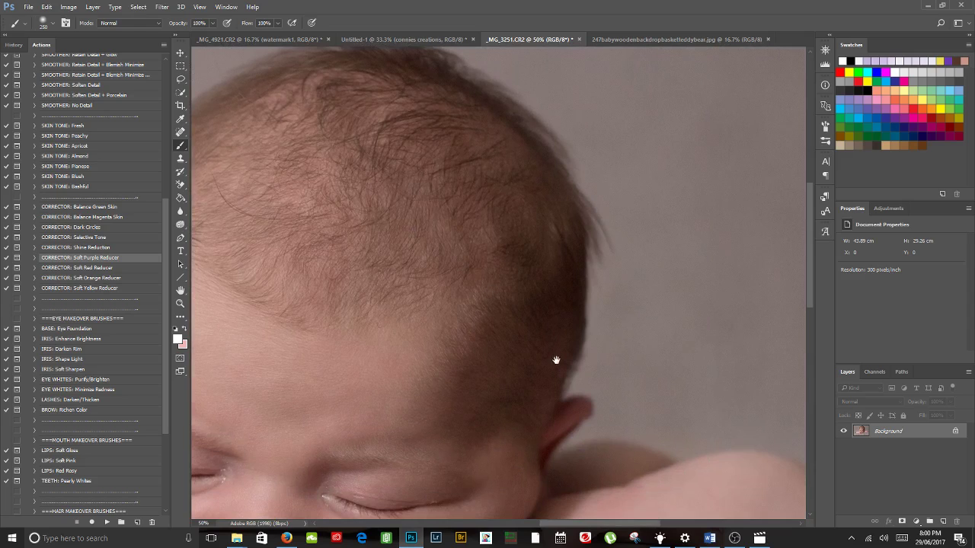
mouse_move(556, 359)
left_mouse_down()
mouse_move(493, 262)
mouse_move(673, 272)
left_mouse_up()
left_click_drag(488, 305, 622, 278)
key("z")
key("b")
left_click(181, 92)
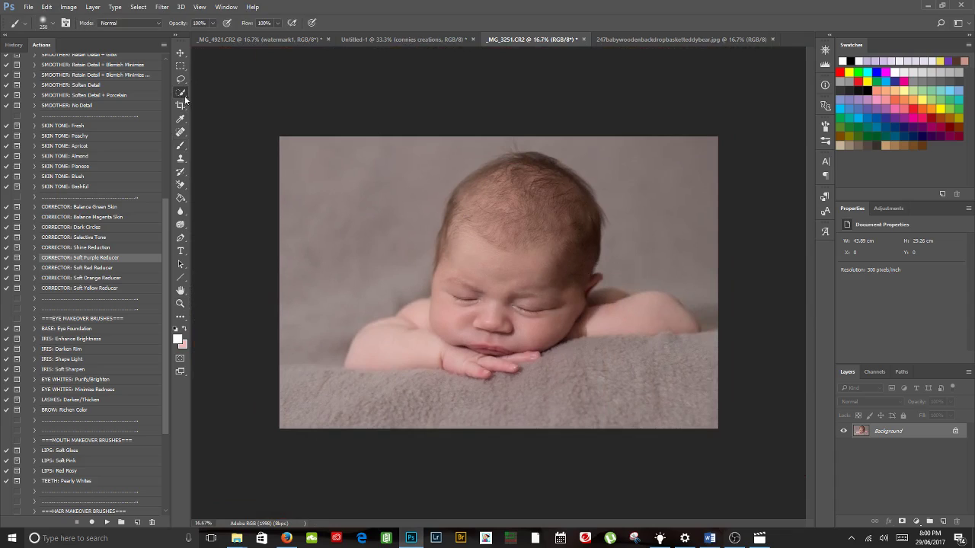
left_click(363, 356)
mouse_move(364, 356)
left_mouse_down()
mouse_move(447, 312)
mouse_move(484, 310)
mouse_move(472, 355)
mouse_move(501, 360)
mouse_move(536, 336)
mouse_move(664, 319)
left_mouse_up()
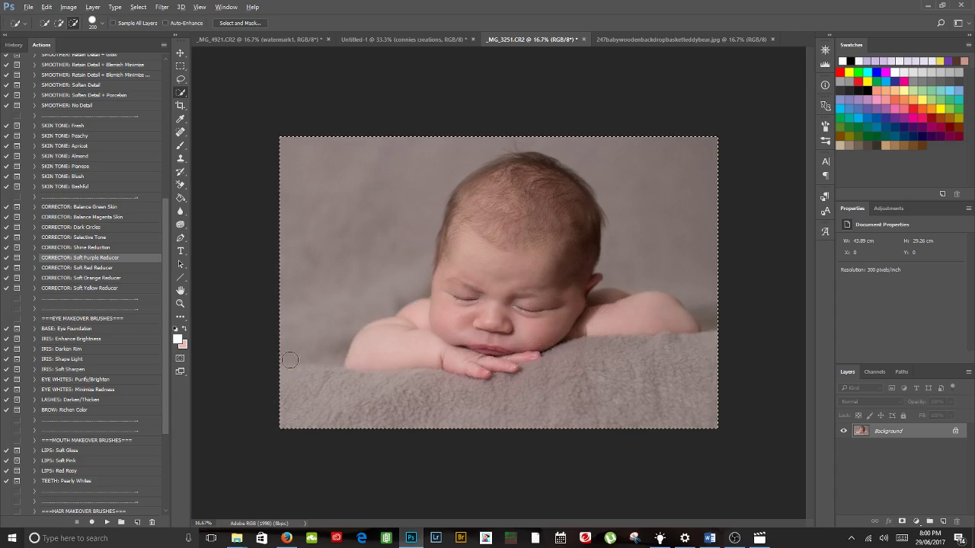
mouse_move(287, 358)
left_mouse_down()
mouse_move(301, 314)
mouse_move(406, 156)
left_mouse_up()
mouse_move(283, 371)
left_mouse_down()
mouse_move(334, 294)
mouse_move(320, 315)
mouse_move(326, 345)
mouse_move(307, 400)
mouse_move(306, 385)
mouse_move(336, 408)
mouse_move(426, 403)
left_mouse_up()
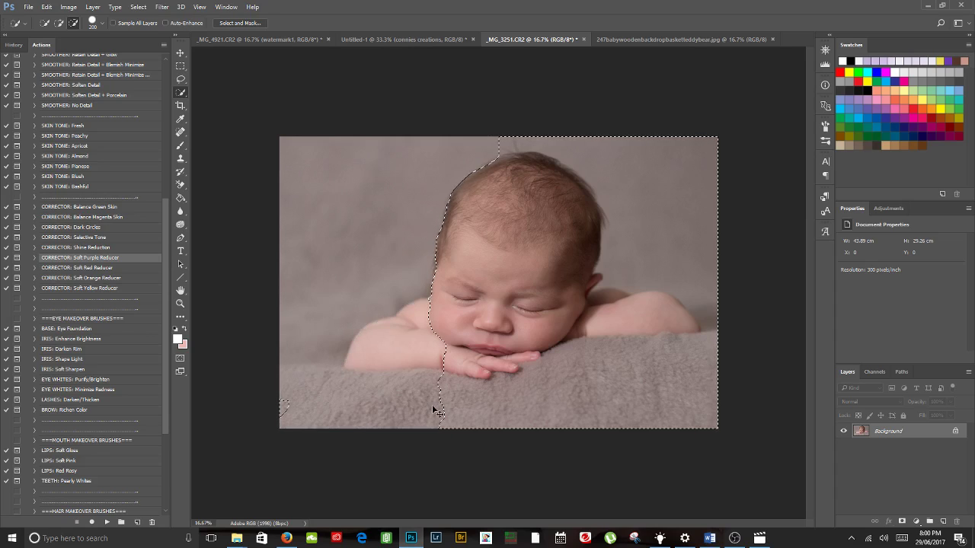
left_click_drag(461, 411, 496, 381)
key("ctrl+alt+z")
key("ctrl+alt+z")
left_click_drag(307, 401, 392, 405)
key("Delete")
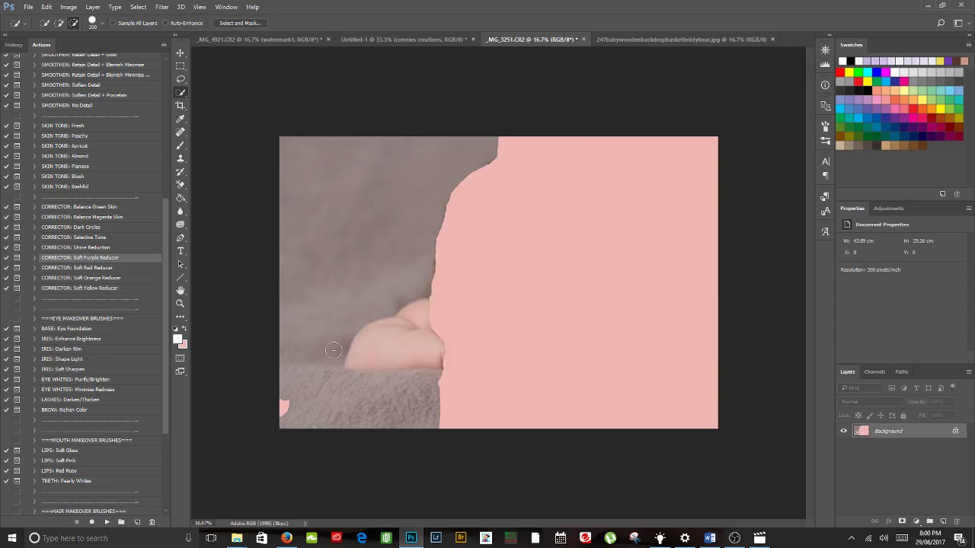
key("ctrl+z")
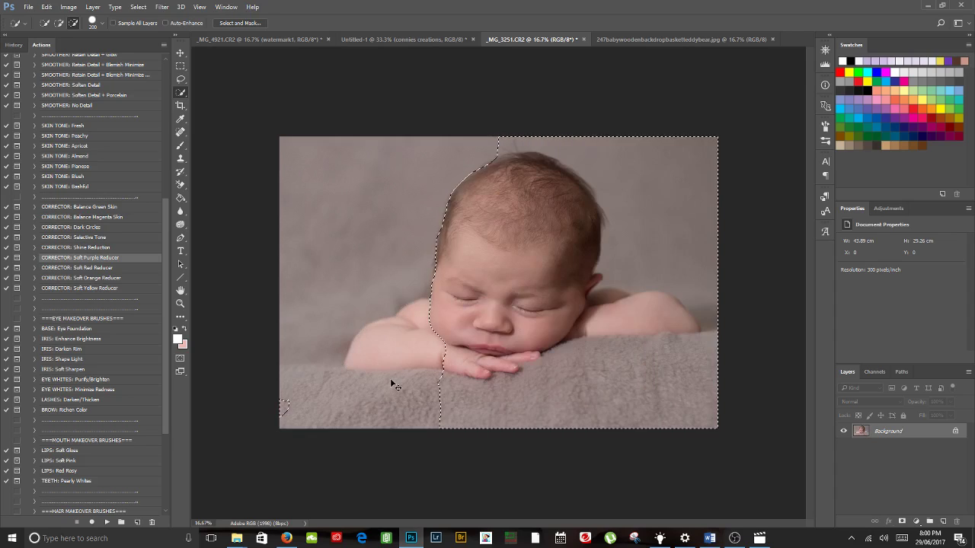
- Outline the baby's arms, head and hands with a freehand Lasso selection at 0 px feather
left_click(176, 79)
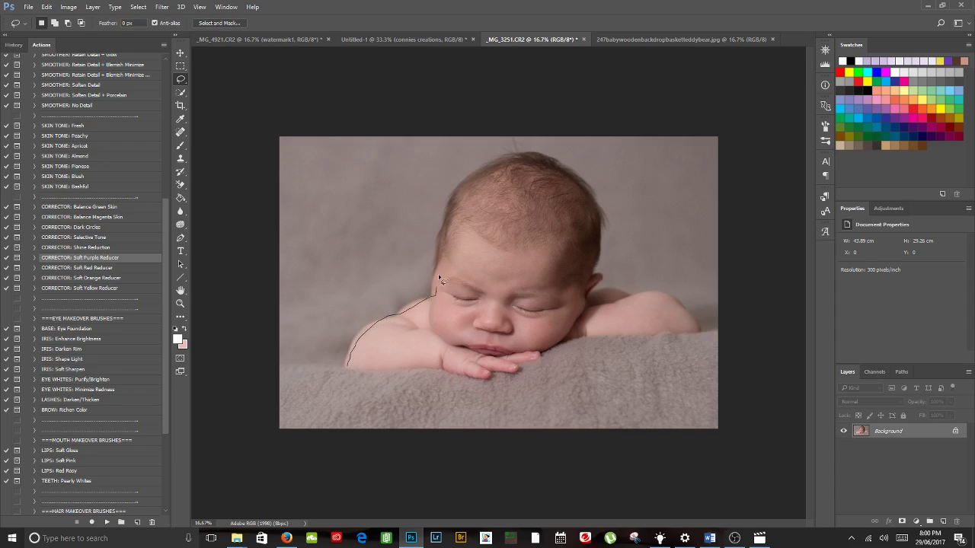
left_click_drag(438, 277, 446, 236)
mouse_move(503, 168)
left_mouse_down()
mouse_move(544, 161)
mouse_move(581, 189)
left_mouse_up()
mouse_move(599, 268)
left_mouse_down()
mouse_move(593, 297)
mouse_move(681, 316)
mouse_move(694, 332)
mouse_move(559, 352)
left_mouse_up()
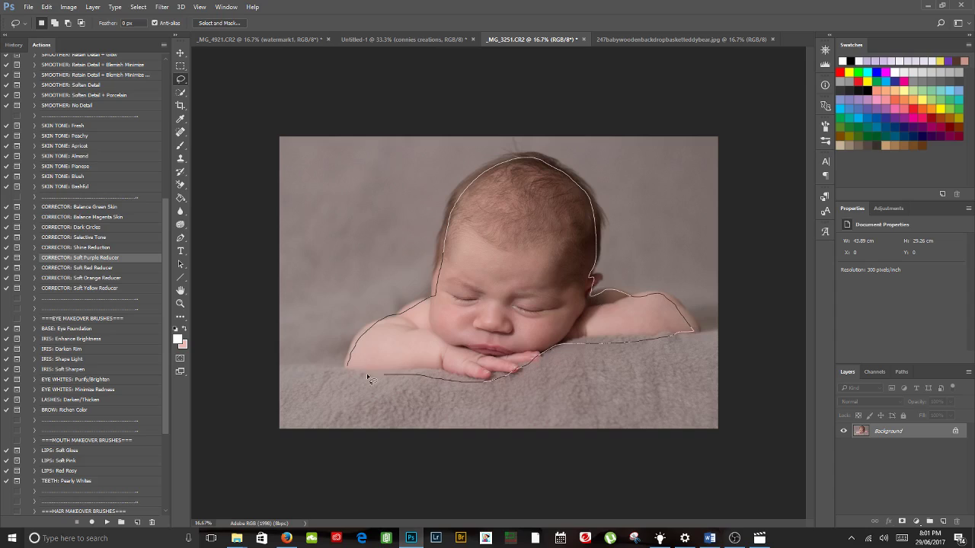
- Add the missed edges of the arms, ear, face and scalp to the lasso selection
mouse_move(365, 338)
left_mouse_down()
mouse_move(348, 363)
mouse_move(380, 348)
mouse_move(361, 342)
mouse_move(347, 360)
left_mouse_up()
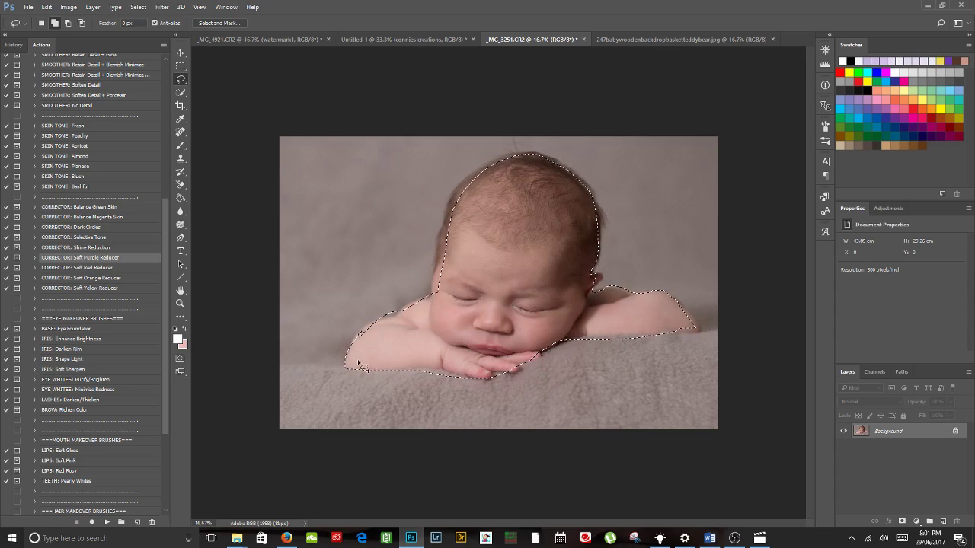
mouse_move(656, 333)
left_mouse_down()
mouse_move(685, 339)
mouse_move(697, 329)
mouse_move(662, 297)
left_mouse_up()
mouse_move(601, 299)
left_mouse_down()
mouse_move(586, 204)
mouse_move(537, 191)
mouse_move(443, 225)
mouse_move(427, 318)
mouse_move(434, 283)
left_mouse_up()
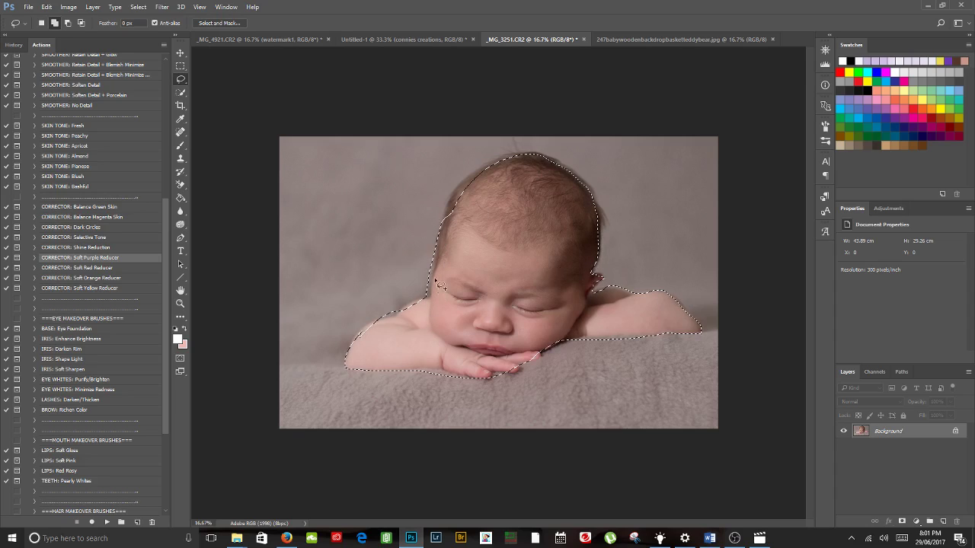
left_click_drag(457, 204, 480, 168)
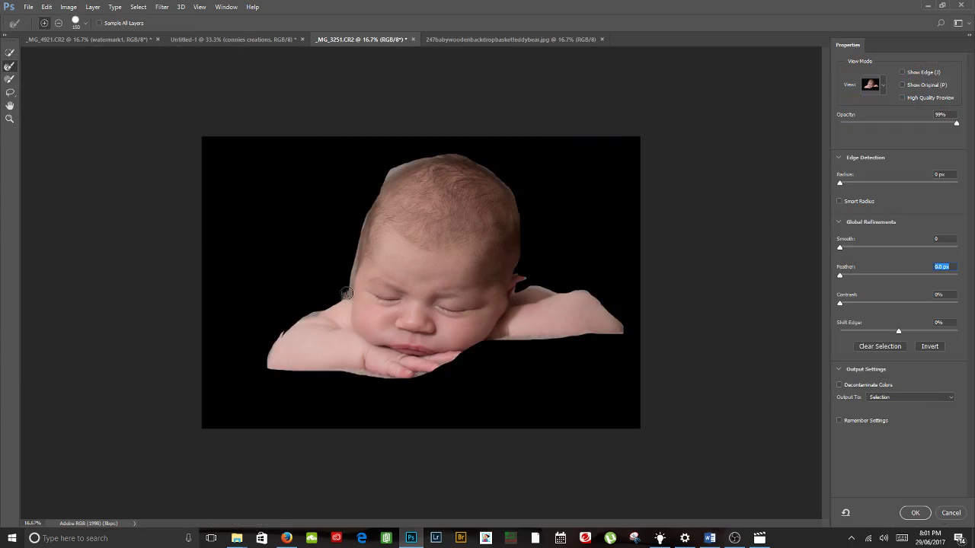
- Refine the selection around the whole baby with a 150 px Refine Edge brush in Select and Mask, and output it as a new layer with a layer mask
mouse_move(347, 293)
left_mouse_down()
mouse_move(364, 212)
mouse_move(385, 177)
mouse_move(398, 165)
mouse_move(461, 153)
mouse_move(511, 186)
mouse_move(524, 233)
mouse_move(516, 274)
mouse_move(529, 286)
mouse_move(596, 294)
mouse_move(626, 333)
left_mouse_up()
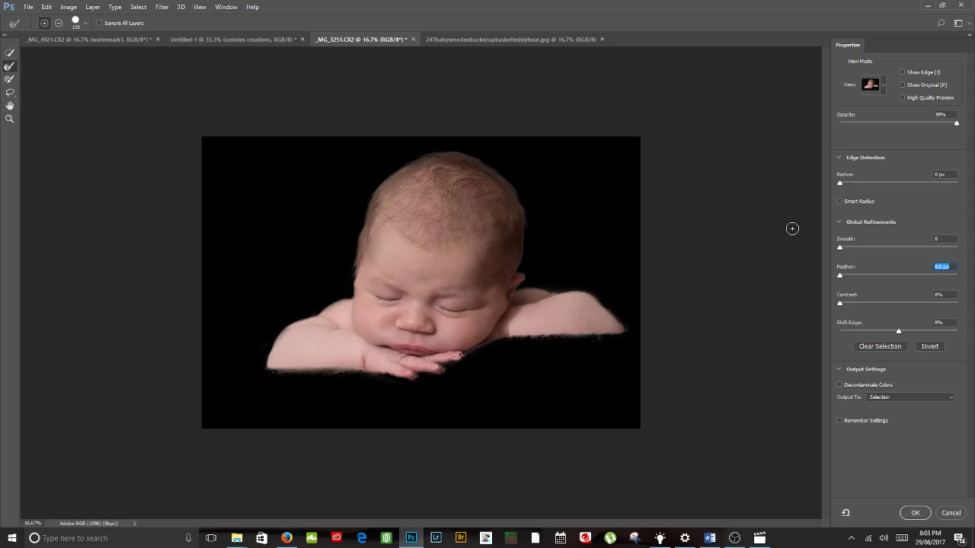
left_click(897, 396)
left_click(898, 423)
left_click(916, 512)
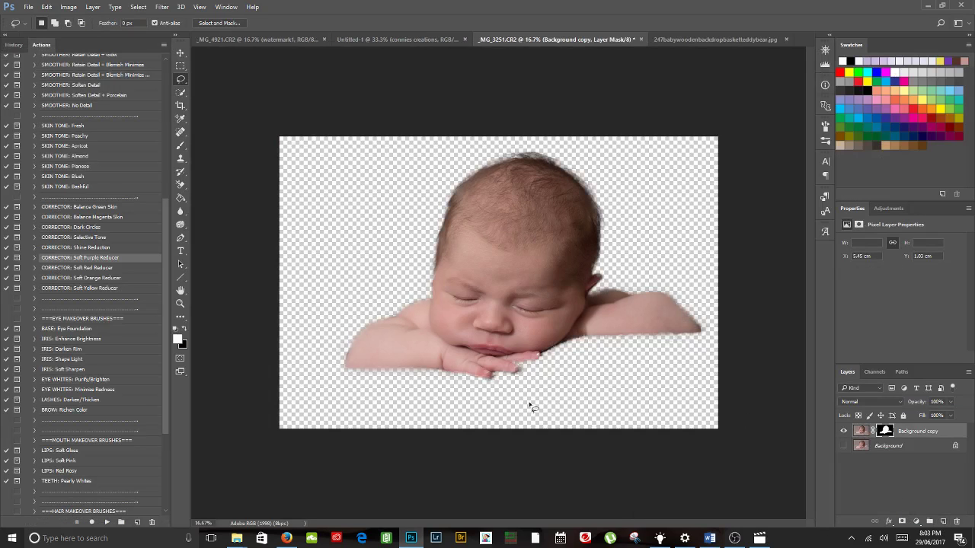
- Paint white on the Background copy mask with a 60 px brush to restore the edges of the right-hand arm and shoulder
key("z")
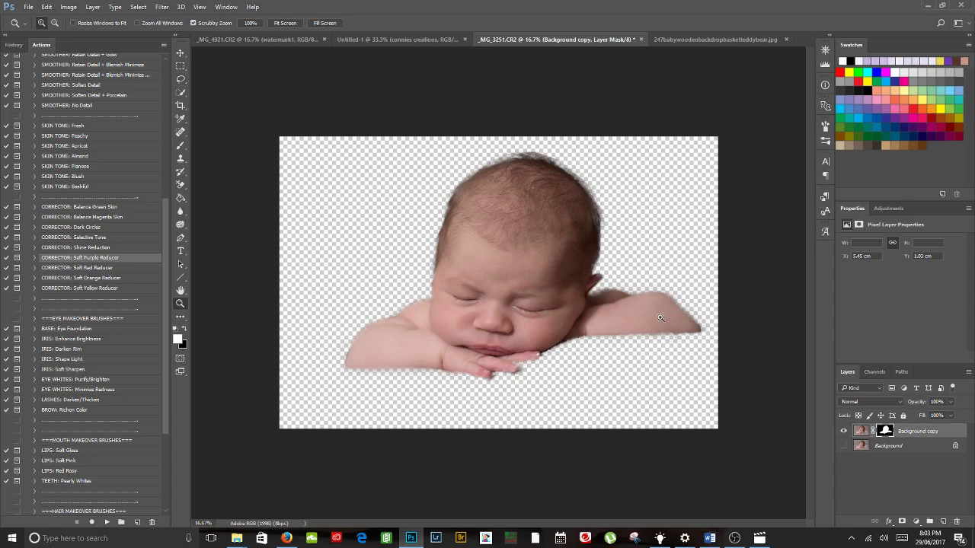
left_click_drag(660, 317, 715, 289)
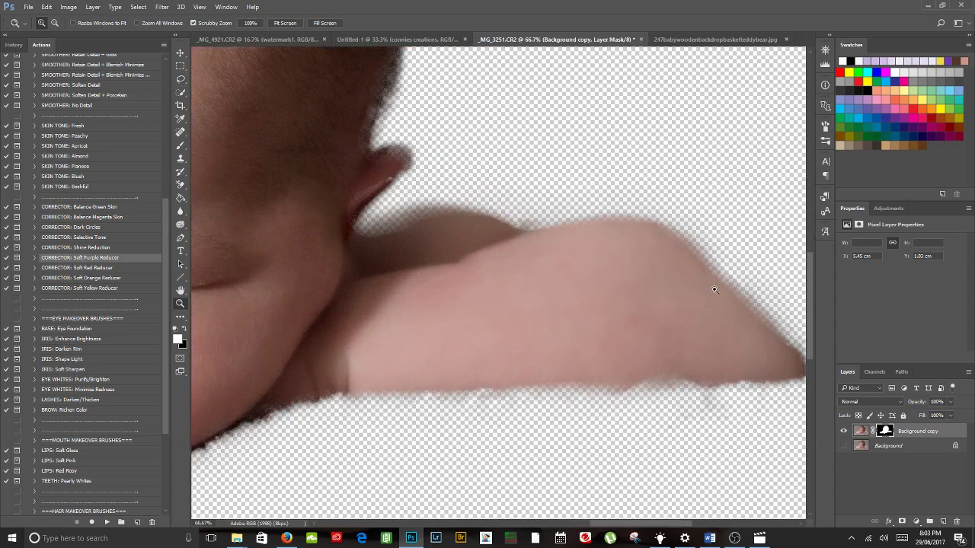
left_click_drag(790, 360, 582, 361)
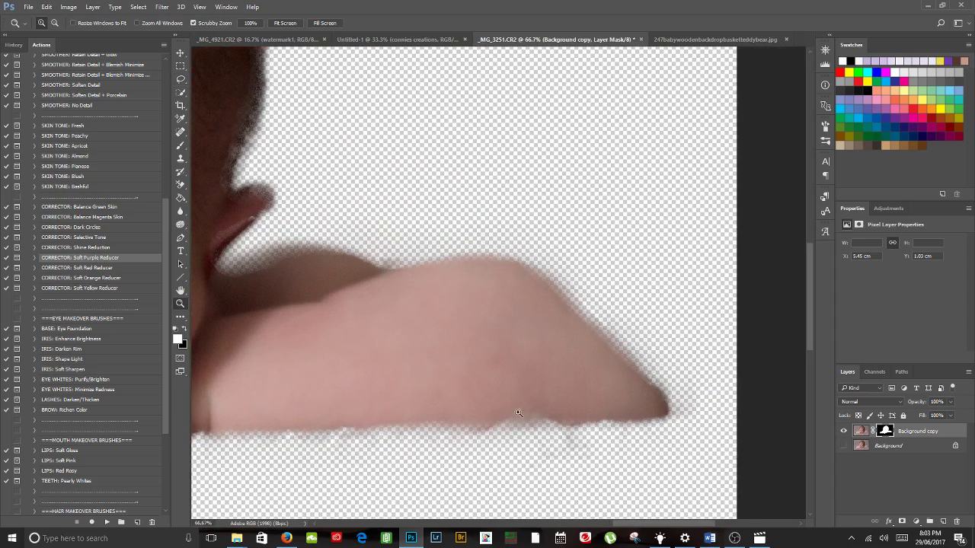
left_click(181, 144)
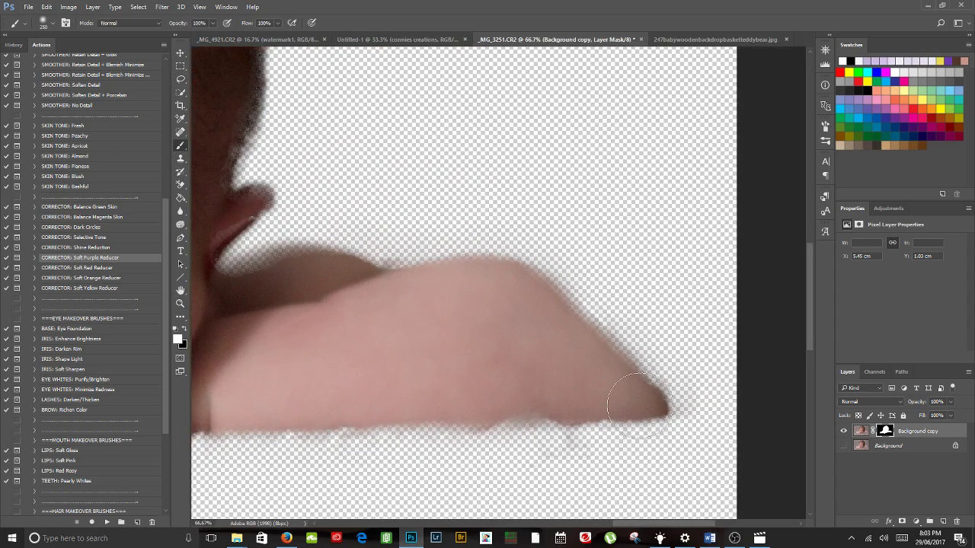
key("bracketleft")
key("bracketleft")
key("bracketleft")
key("bracketleft")
key("bracketleft")
key("bracketleft")
key("bracketleft")
key("bracketleft")
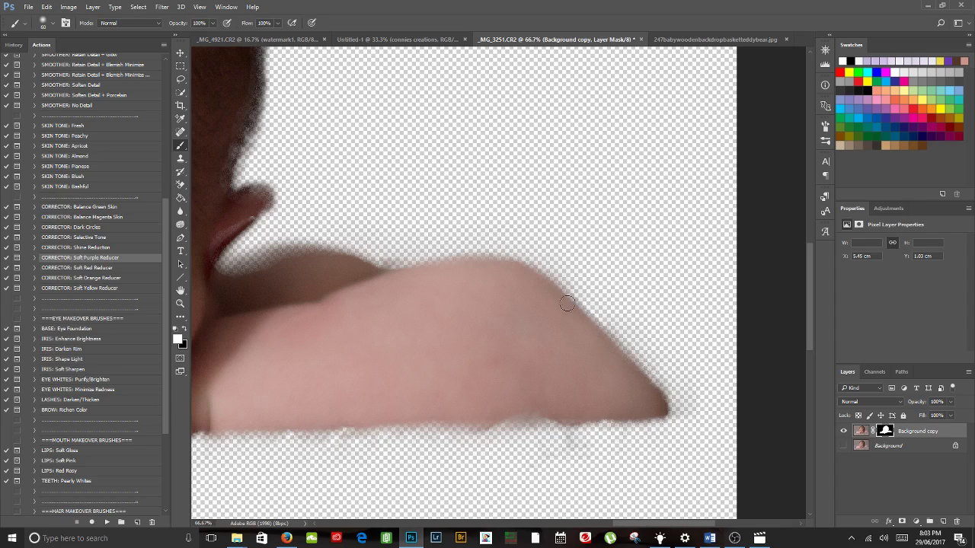
mouse_move(376, 276)
left_mouse_down()
mouse_move(289, 251)
mouse_move(222, 279)
mouse_move(297, 260)
left_mouse_up()
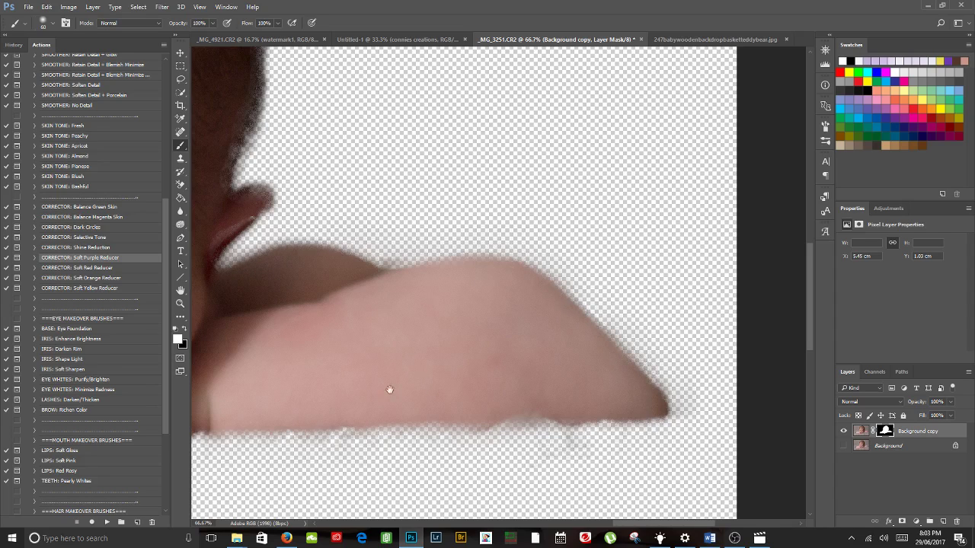
- Paint white on the layer mask over the three fingers below the mouth to restore their tips and lower edges
left_click_drag(389, 390, 574, 335)
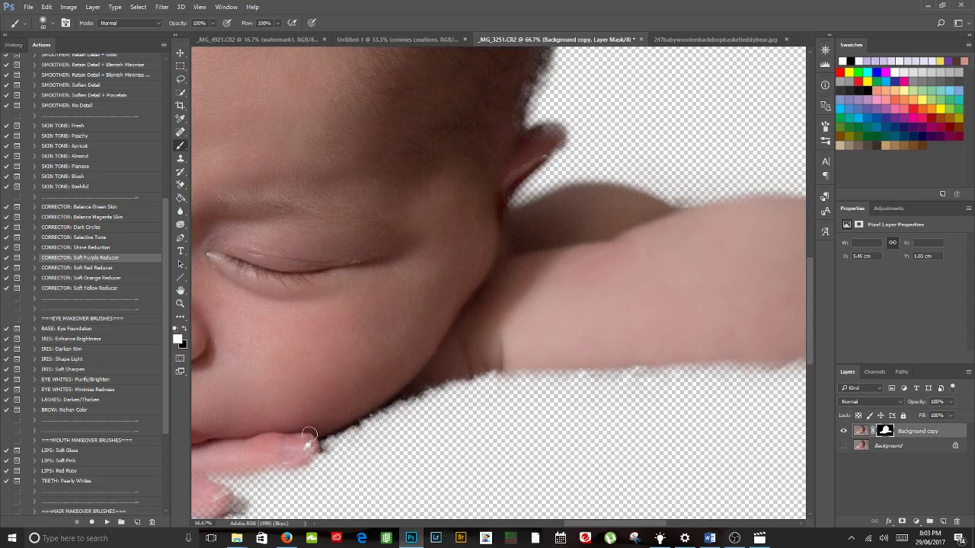
mouse_move(308, 435)
left_mouse_down()
mouse_move(308, 453)
mouse_move(289, 466)
mouse_move(217, 467)
left_mouse_up()
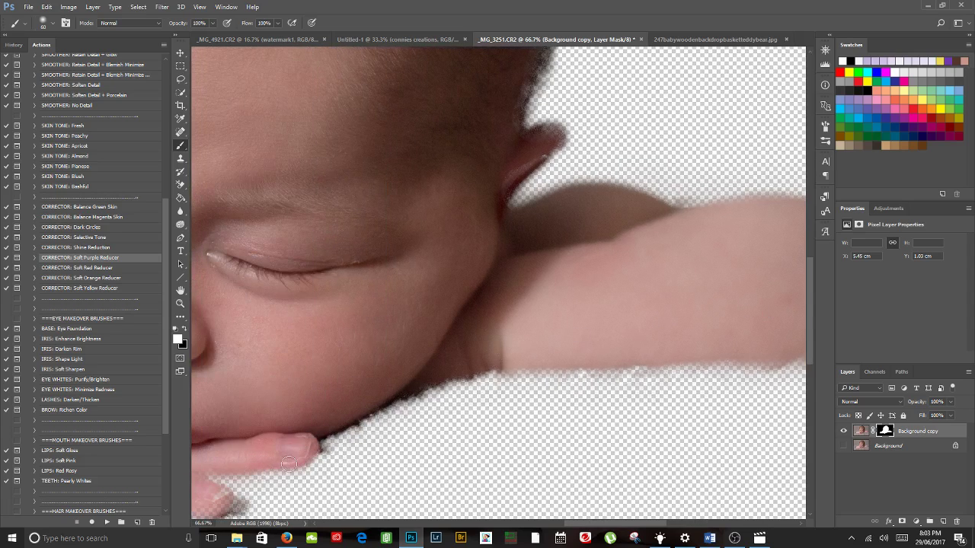
left_click_drag(289, 465, 412, 403)
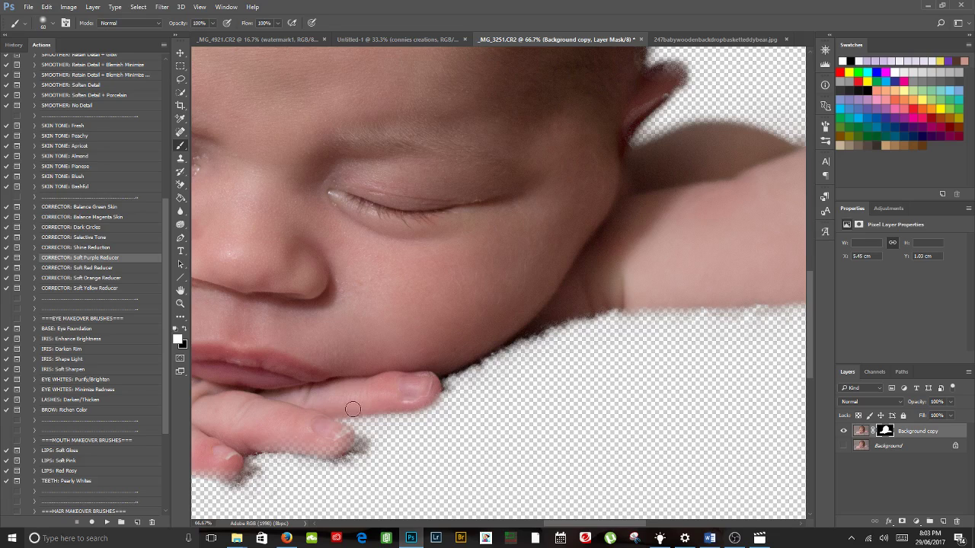
left_click_drag(353, 409, 422, 402)
mouse_move(407, 439)
left_mouse_down()
mouse_move(464, 418)
mouse_move(324, 423)
mouse_move(348, 419)
left_mouse_up()
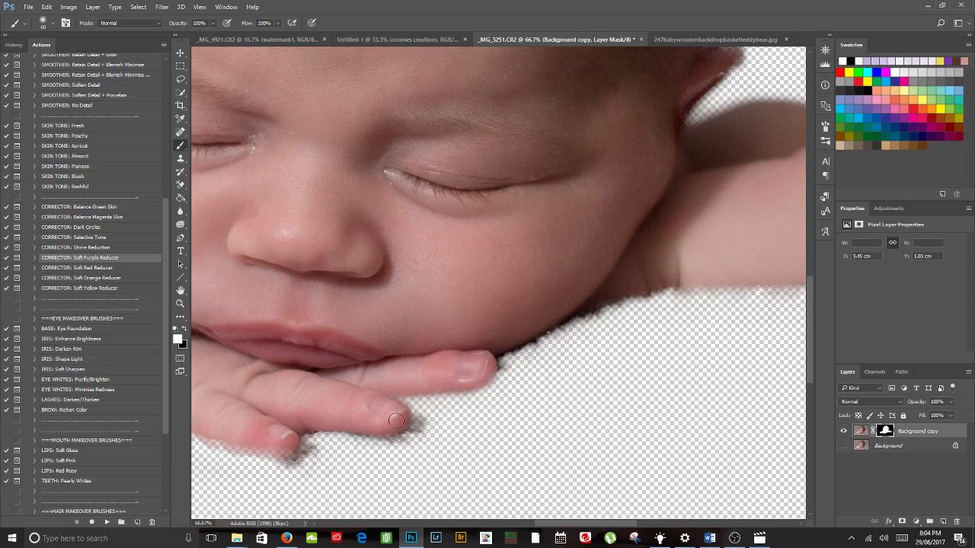
left_click_drag(392, 438, 480, 429)
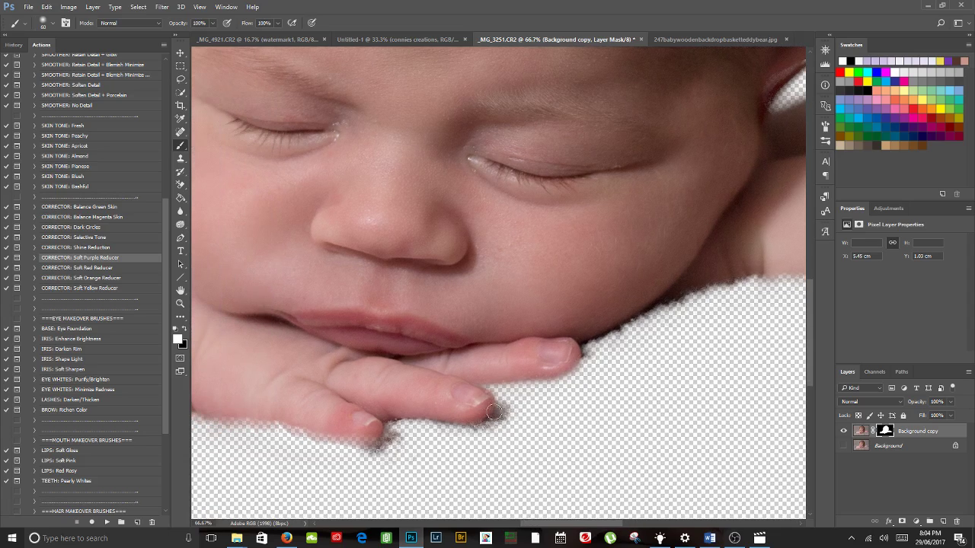
left_click(495, 411)
mouse_move(383, 425)
left_mouse_down()
mouse_move(386, 439)
mouse_move(358, 442)
mouse_move(239, 412)
left_mouse_up()
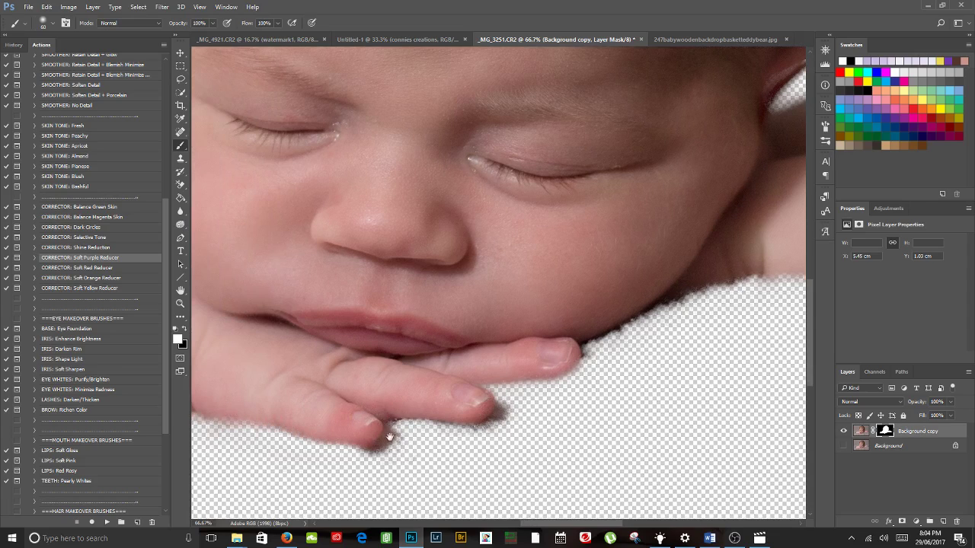
- Restore the lower edges of the hand and the left-hand forearm by painting white on the layer mask
left_click_drag(390, 436, 557, 430)
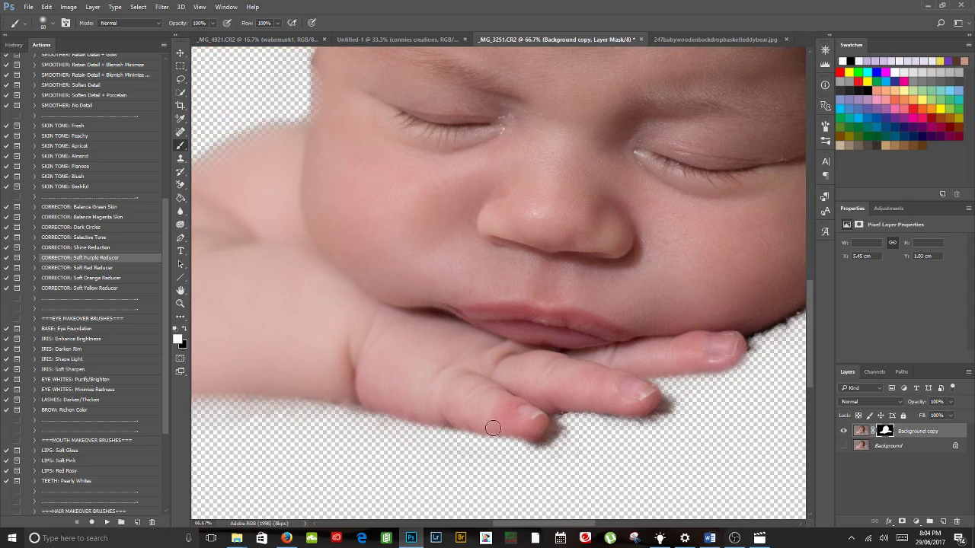
mouse_move(351, 387)
left_mouse_down()
mouse_move(557, 416)
mouse_move(557, 424)
left_mouse_up()
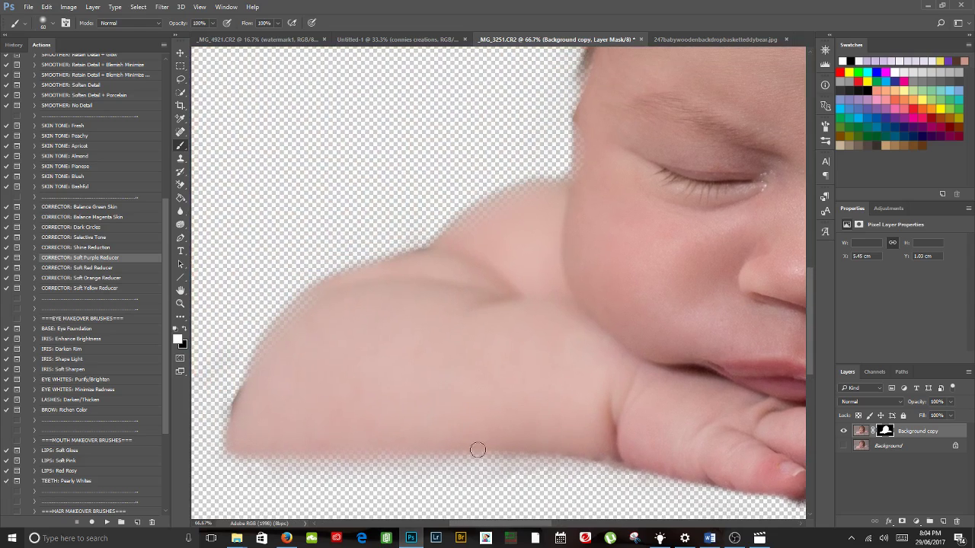
mouse_move(511, 447)
left_mouse_down()
mouse_move(238, 455)
mouse_move(259, 372)
mouse_move(296, 312)
mouse_move(441, 249)
mouse_move(472, 251)
mouse_move(414, 317)
left_mouse_up()
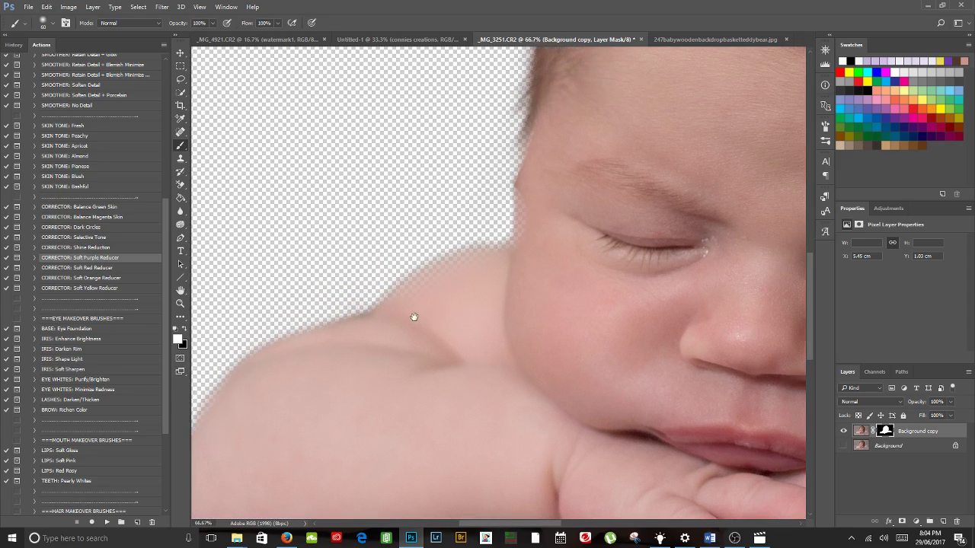
- Paint the mask white along the left-hand shoulder, cheek and side of the scalp to firm up their edges
left_click_drag(643, 281, 528, 354)
mouse_move(442, 296)
left_mouse_down()
mouse_move(455, 213)
mouse_move(442, 304)
left_mouse_up()
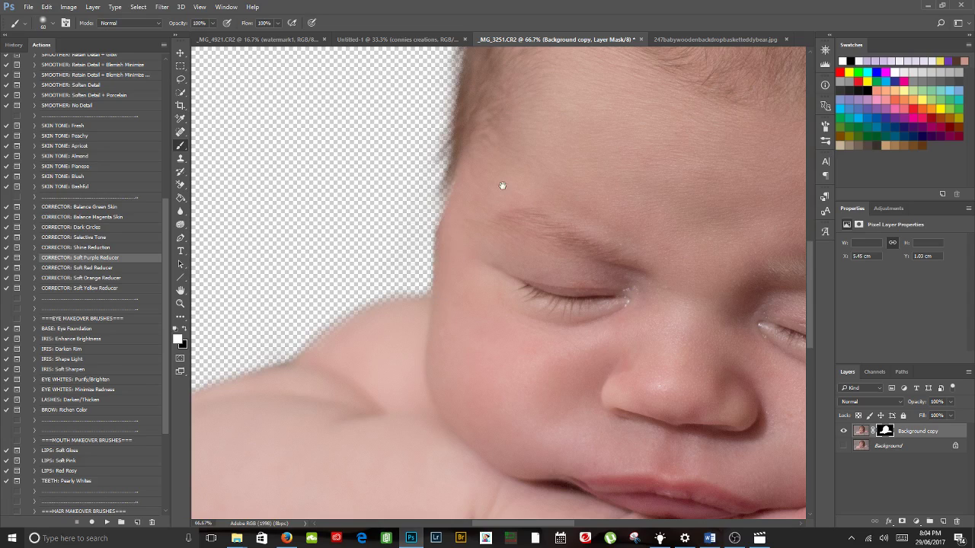
left_click_drag(502, 185, 488, 283)
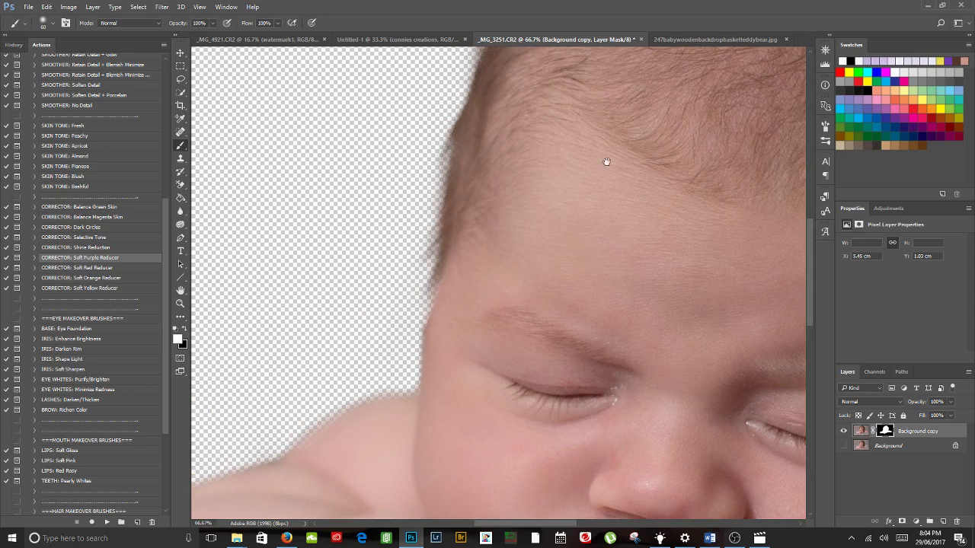
left_click_drag(607, 161, 425, 449)
left_click_drag(329, 290, 340, 250)
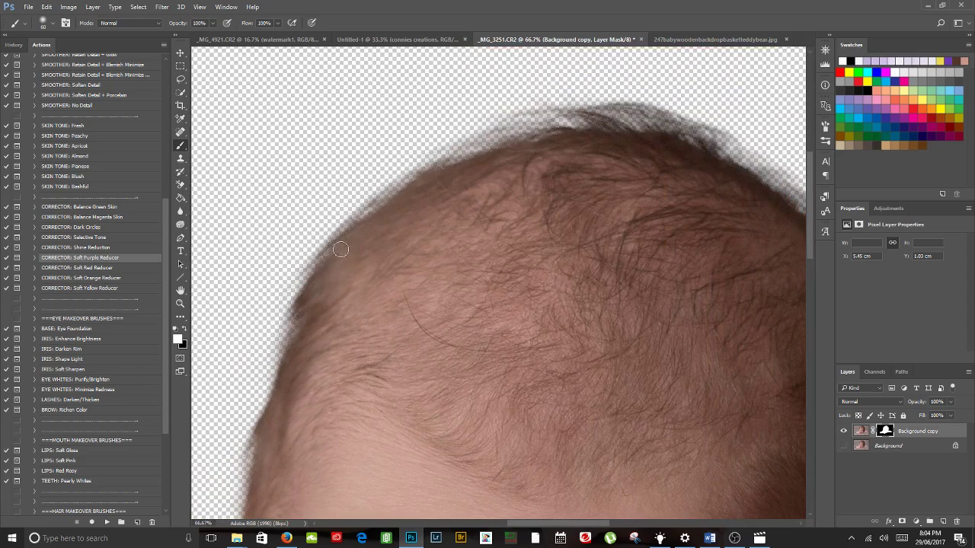
- Paint white on the mask down the right-hand side of the head and over the ear to fill in the faded edge
left_click_drag(582, 270, 350, 282)
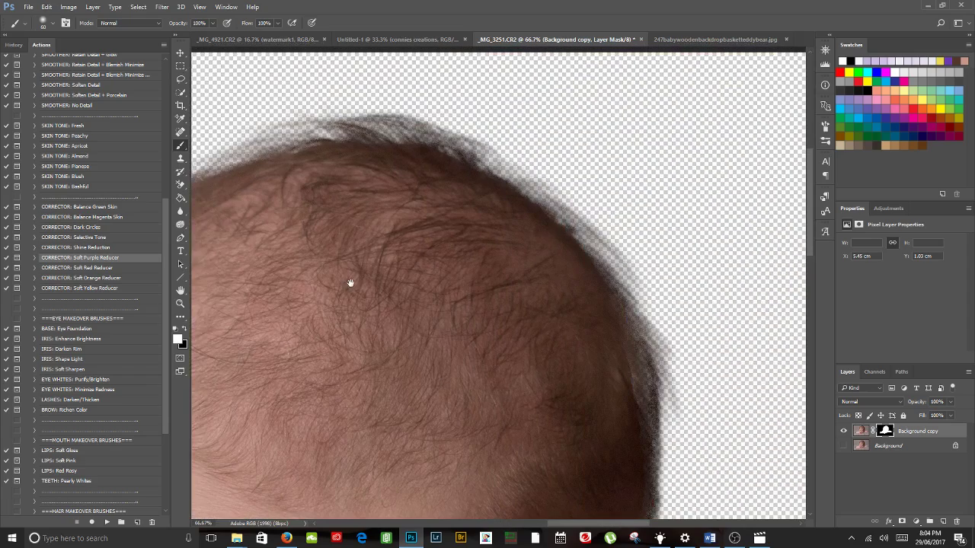
left_click_drag(529, 407, 495, 374)
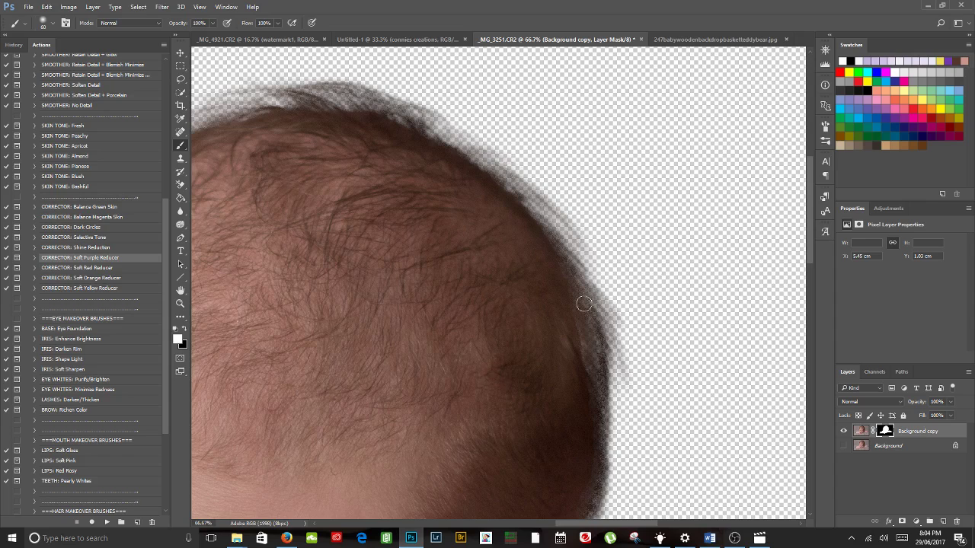
mouse_move(594, 390)
left_mouse_down()
mouse_move(587, 332)
mouse_move(568, 294)
left_mouse_up()
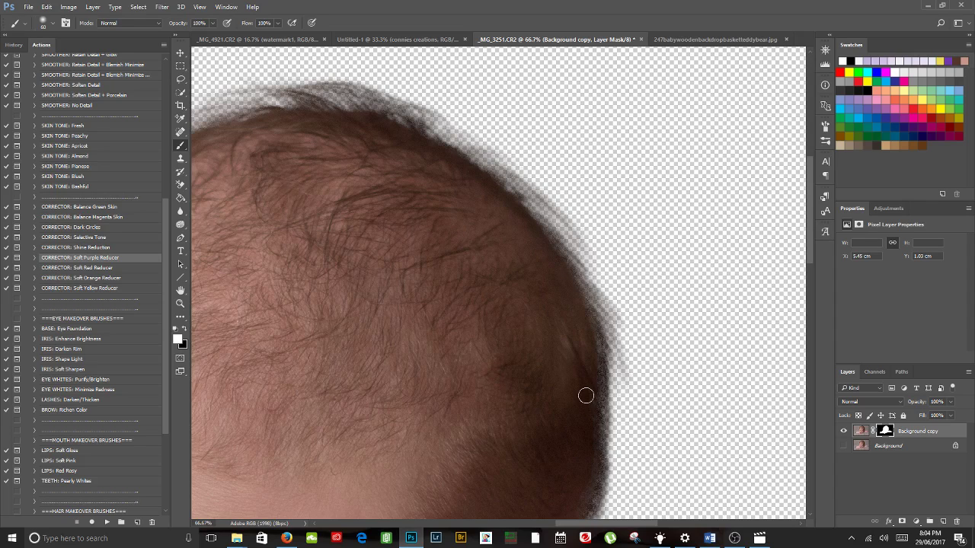
left_click_drag(586, 395, 575, 320)
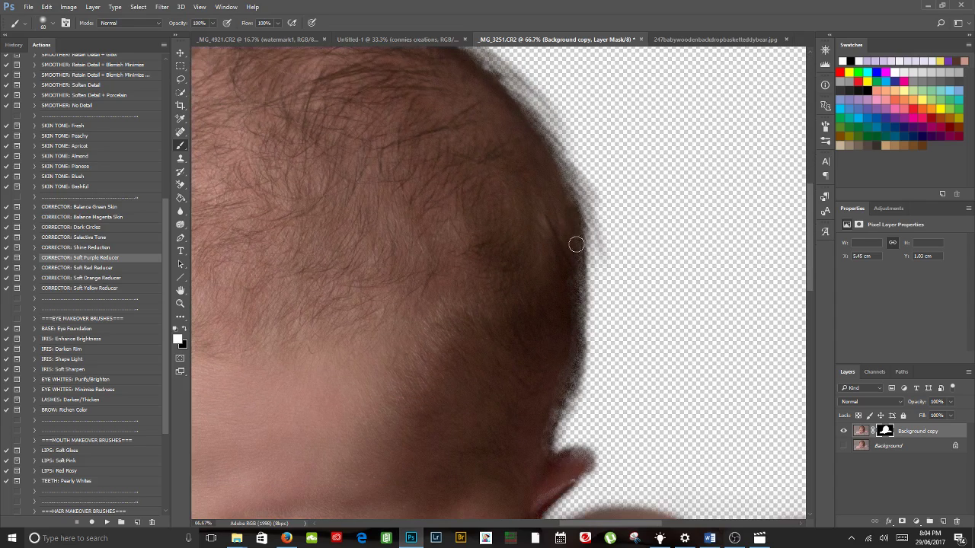
mouse_move(576, 244)
left_mouse_down()
mouse_move(570, 360)
mouse_move(530, 471)
mouse_move(586, 459)
mouse_move(567, 480)
left_mouse_up()
left_click_drag(651, 469, 630, 357)
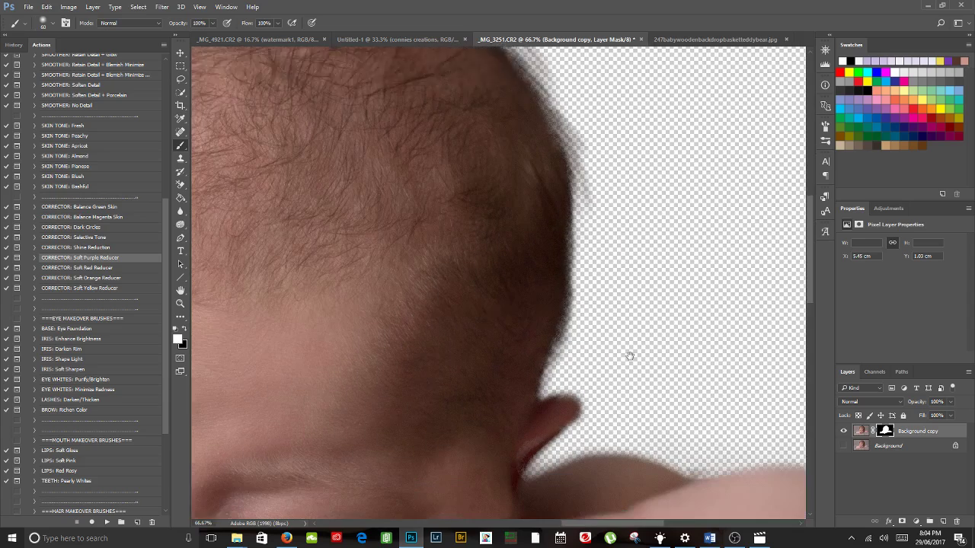
- Paint white on the layer mask above the ear, along the right-hand shoulder and under the cheek to firm up the edges
mouse_move(544, 374)
left_mouse_down()
mouse_move(509, 438)
mouse_move(499, 414)
mouse_move(565, 361)
left_mouse_up()
left_click_drag(569, 480, 583, 309)
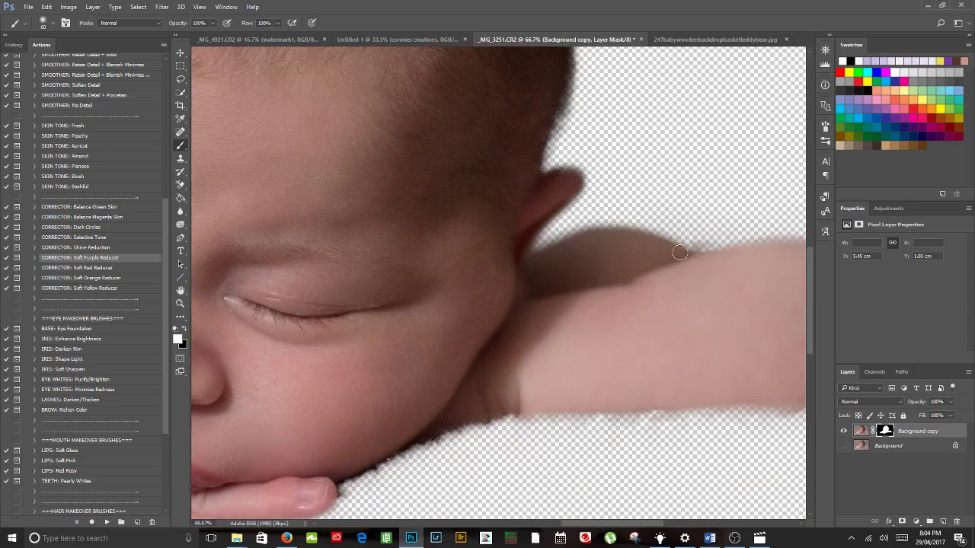
left_click_drag(680, 253, 724, 266)
mouse_move(513, 389)
left_mouse_down()
mouse_move(441, 416)
mouse_move(540, 404)
mouse_move(474, 419)
mouse_move(306, 487)
left_mouse_up()
mouse_move(401, 435)
left_mouse_down()
mouse_move(668, 372)
mouse_move(699, 386)
left_mouse_up()
- Move the cut-out baby layer with its mask into the 247babywoodenbackdropbasketteddybear.jpg document
key("z")
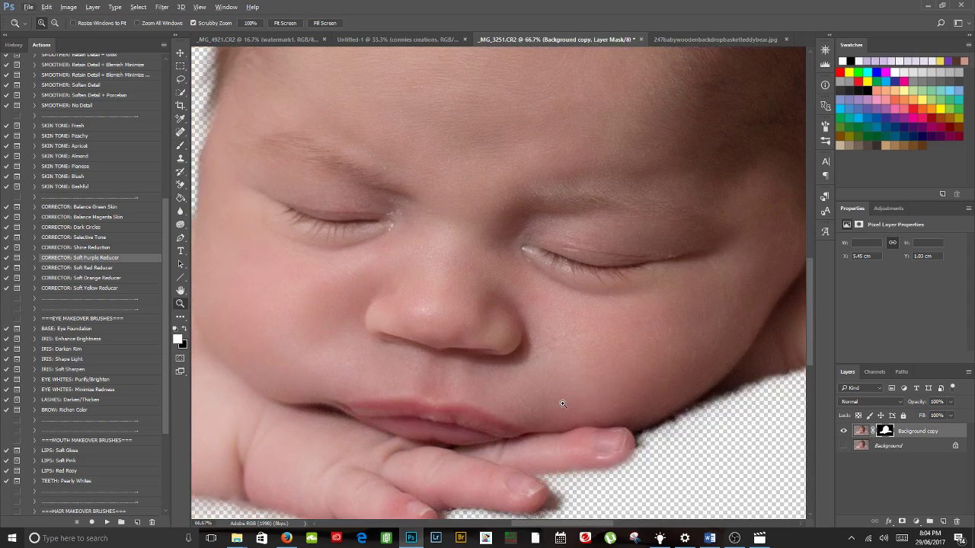
left_click(563, 405, "alt")
left_click(555, 409, "alt")
left_click(556, 409, "alt")
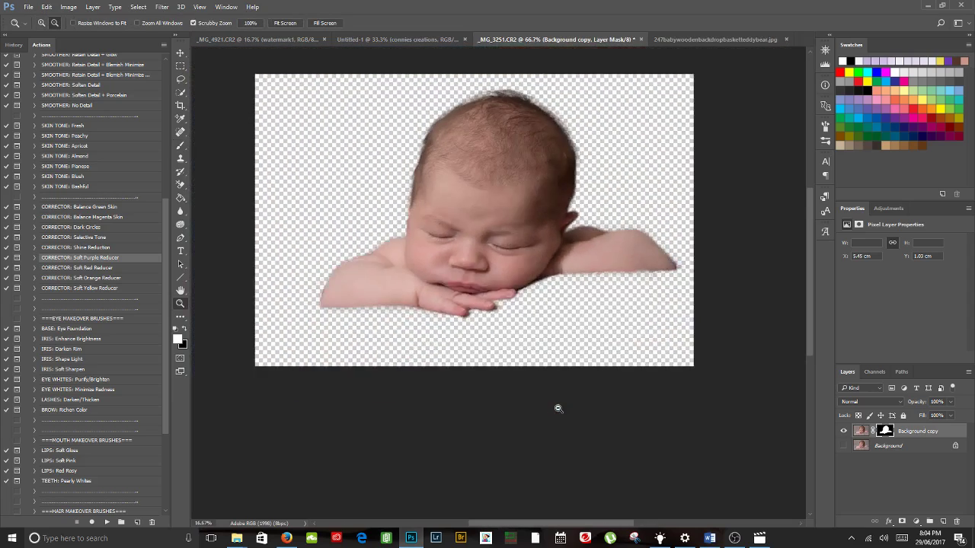
left_click(557, 409, "alt")
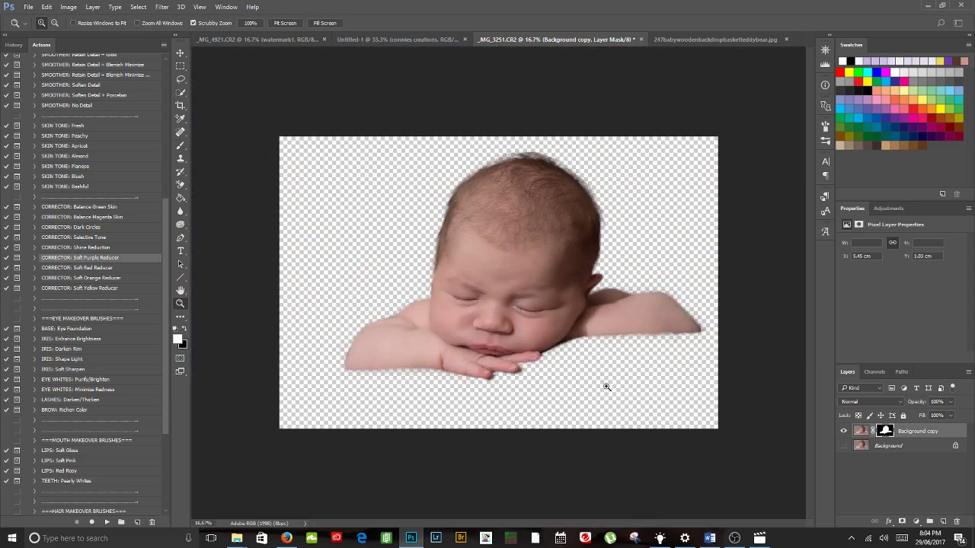
left_click(179, 53)
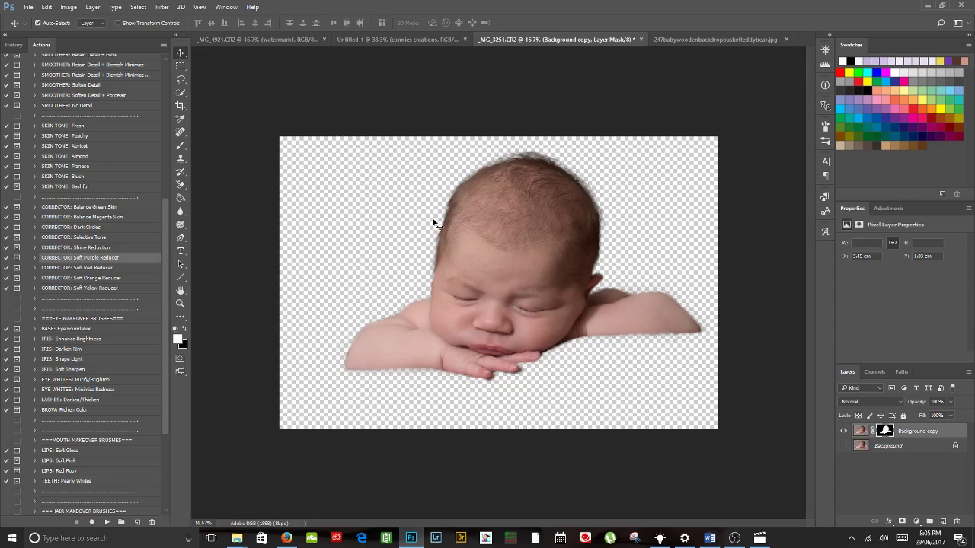
left_click_drag(525, 318, 552, 276)
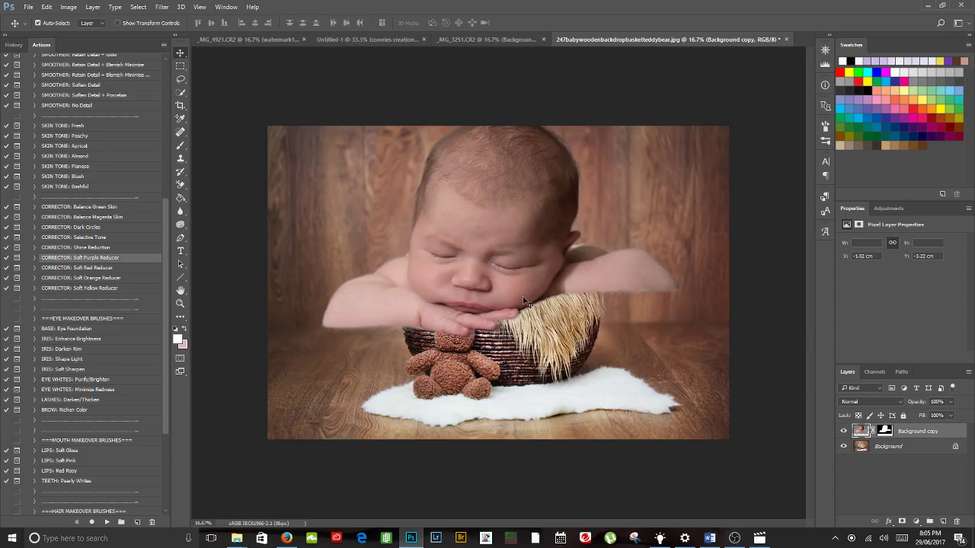
- Scale the baby layer proportionally to about 38% and place it so the arms rest on the fur-lined basket
key("ctrl")
key("ctrl+t")
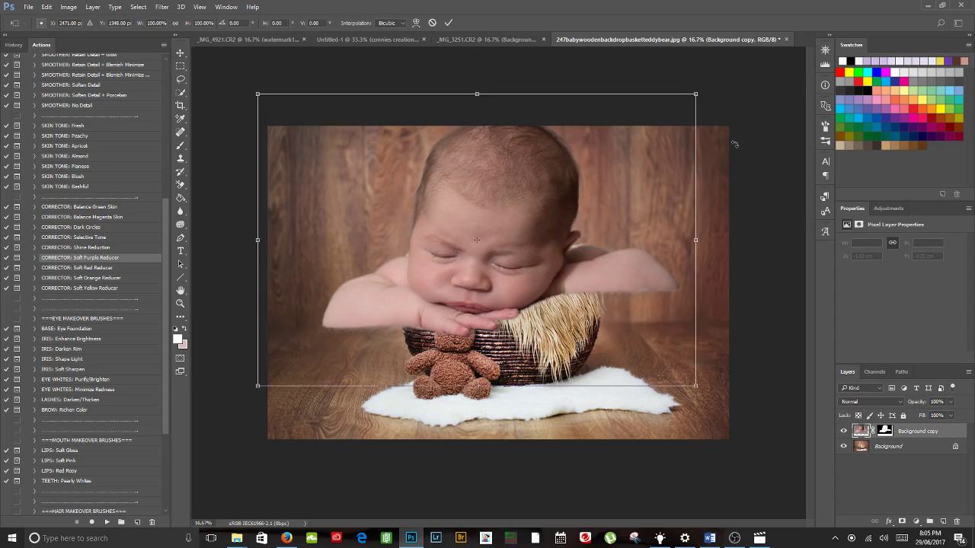
left_click_drag(696, 94, 488, 344)
left_click_drag(354, 347, 518, 263)
left_click_drag(589, 171, 582, 174)
left_click_drag(524, 272, 521, 266)
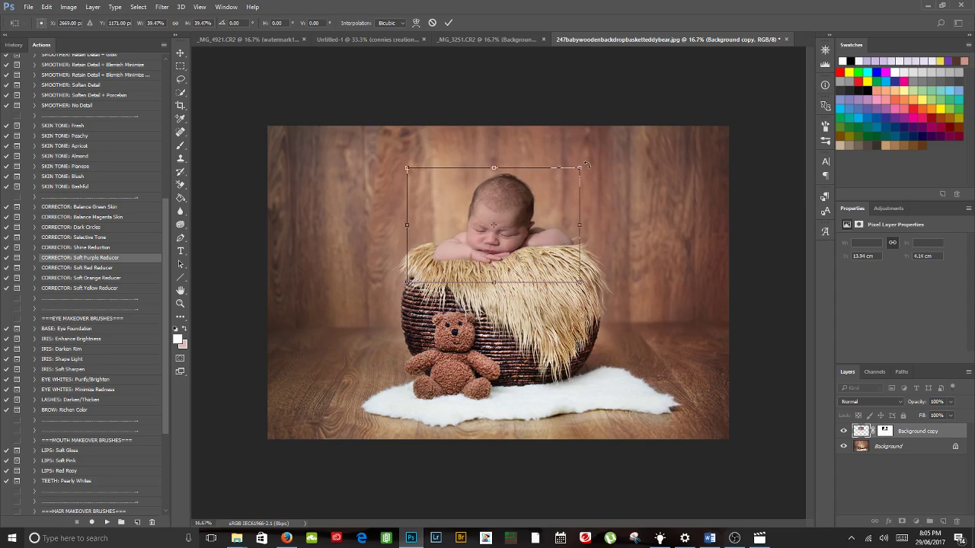
left_click_drag(580, 168, 575, 171)
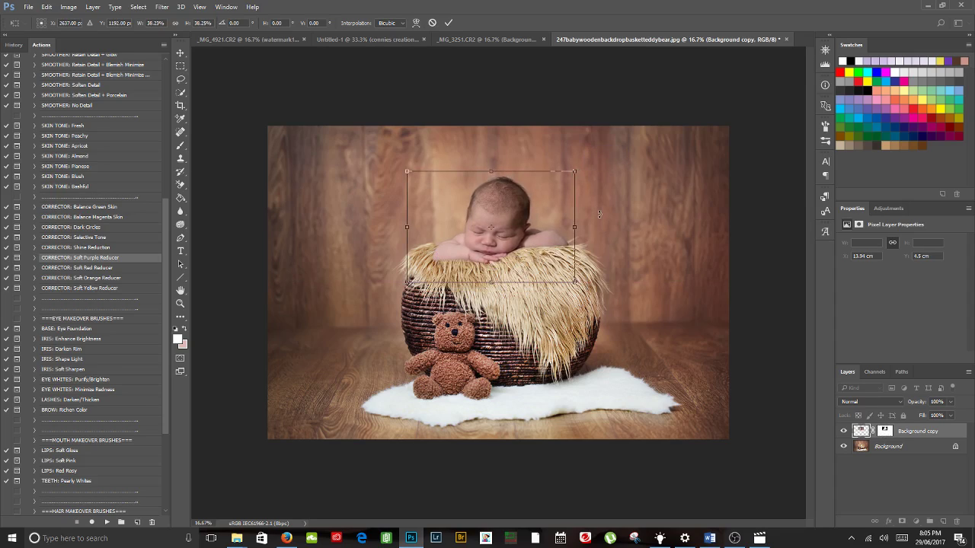
key("Return")
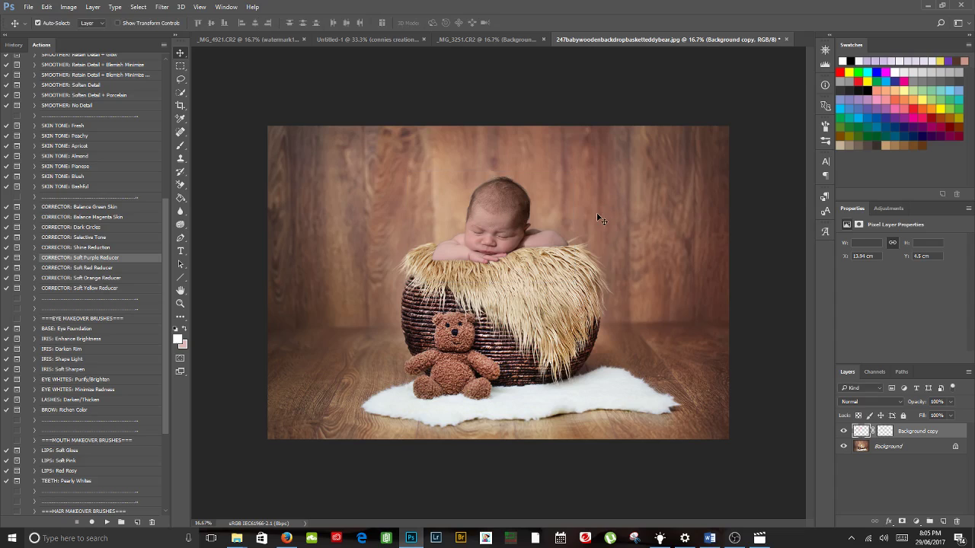
- Make the baby layer's mask active for painting with the Brush in a close view of the hand
key("z")
left_click(490, 245)
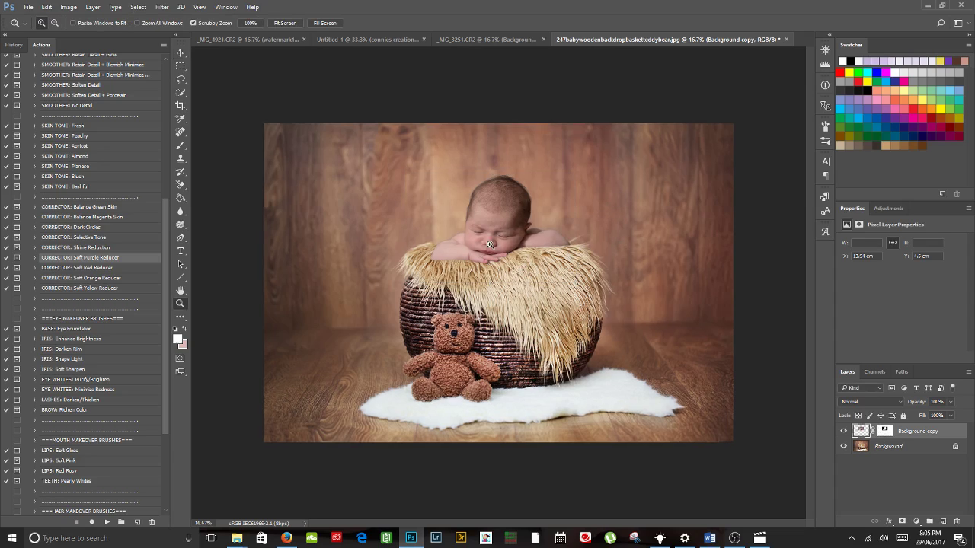
left_click(491, 246)
left_click(494, 260)
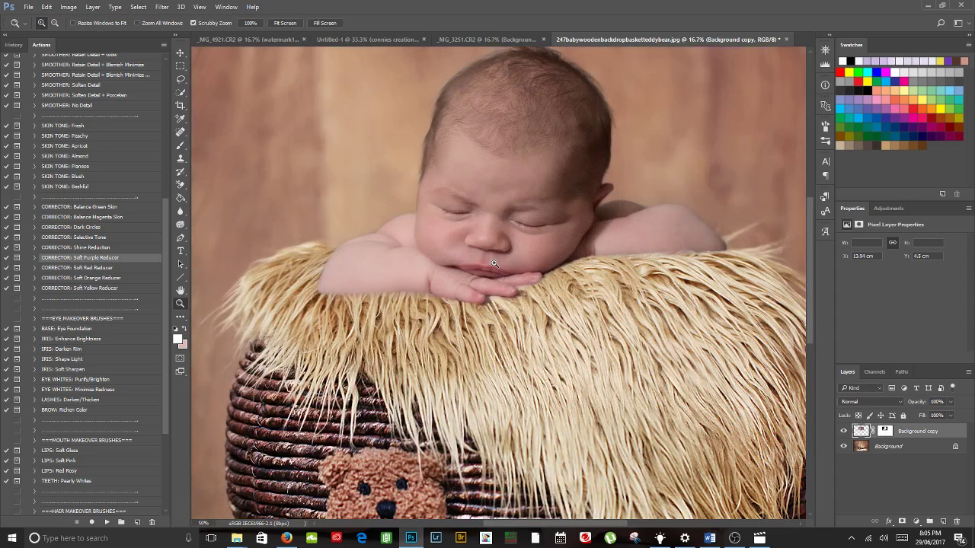
left_click(494, 263)
key("b")
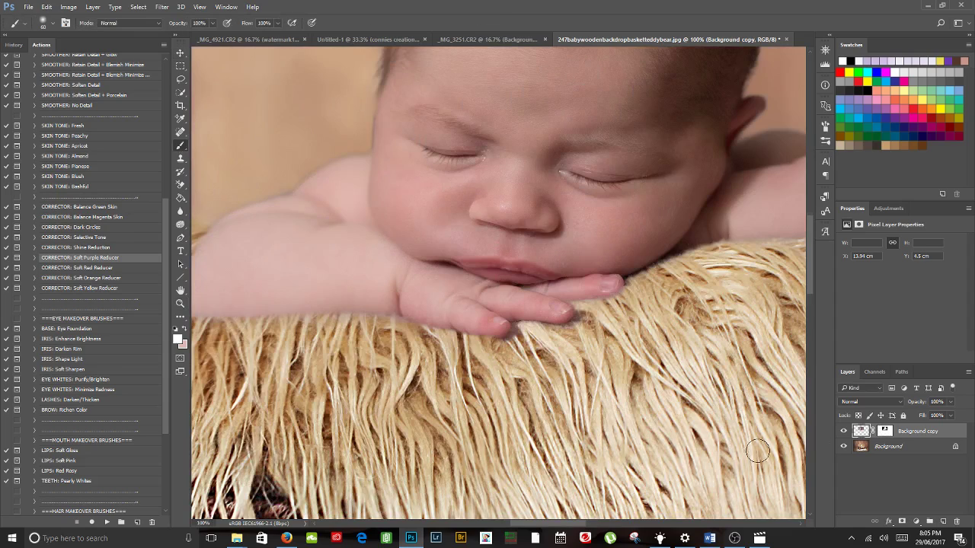
left_click(885, 432)
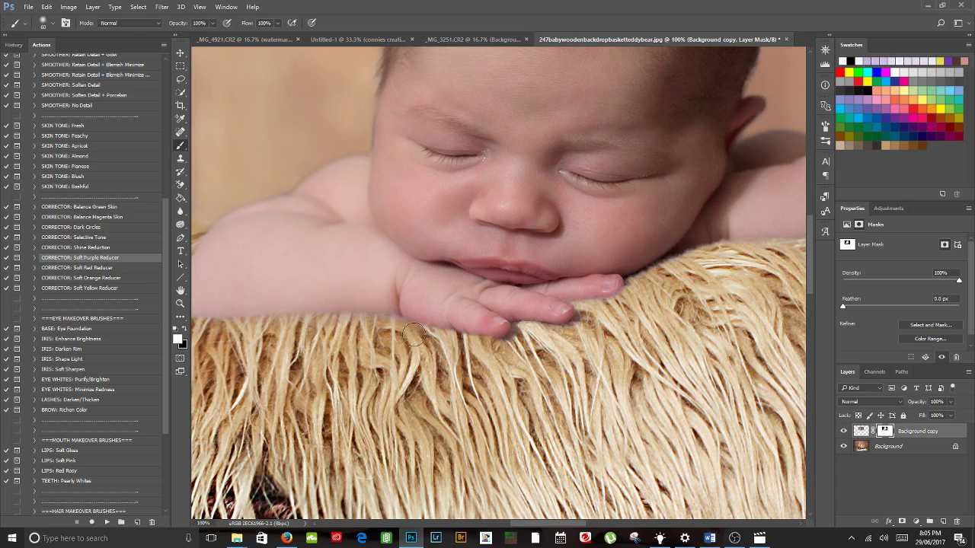
left_click_drag(402, 352, 514, 365)
key("z")
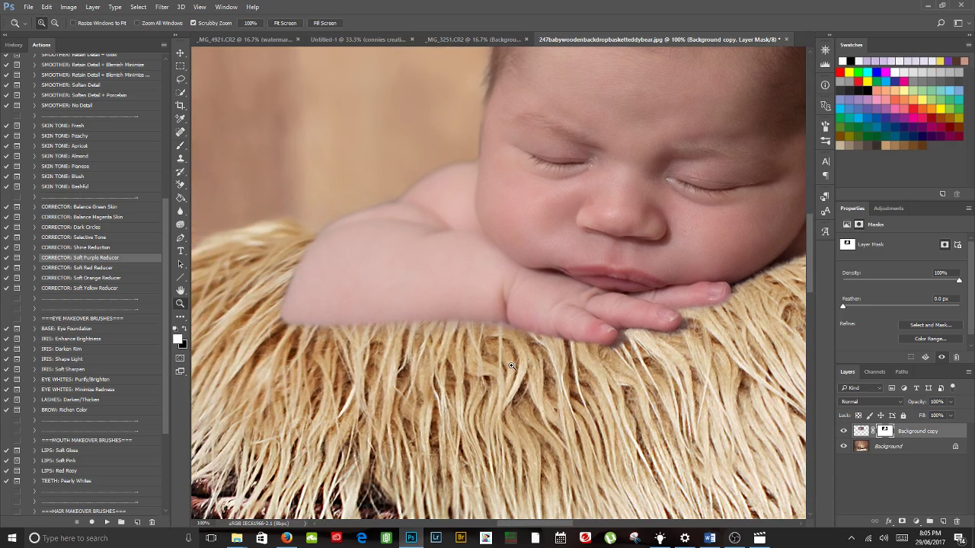
left_click(515, 362)
key("b")
left_click_drag(522, 324, 496, 312)
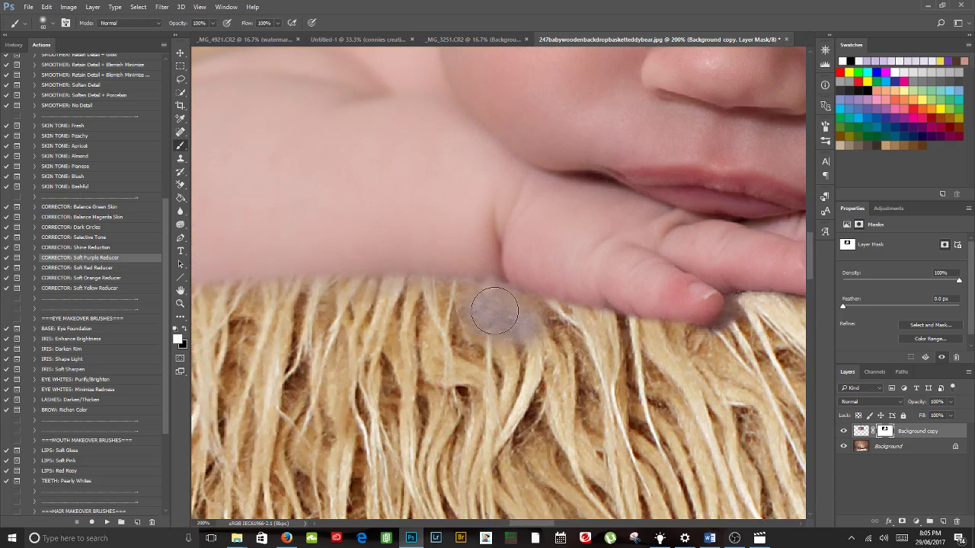
key("ctrl+z")
left_click(531, 349, "ctrl+alt")
left_click(531, 349, "ctrl+alt")
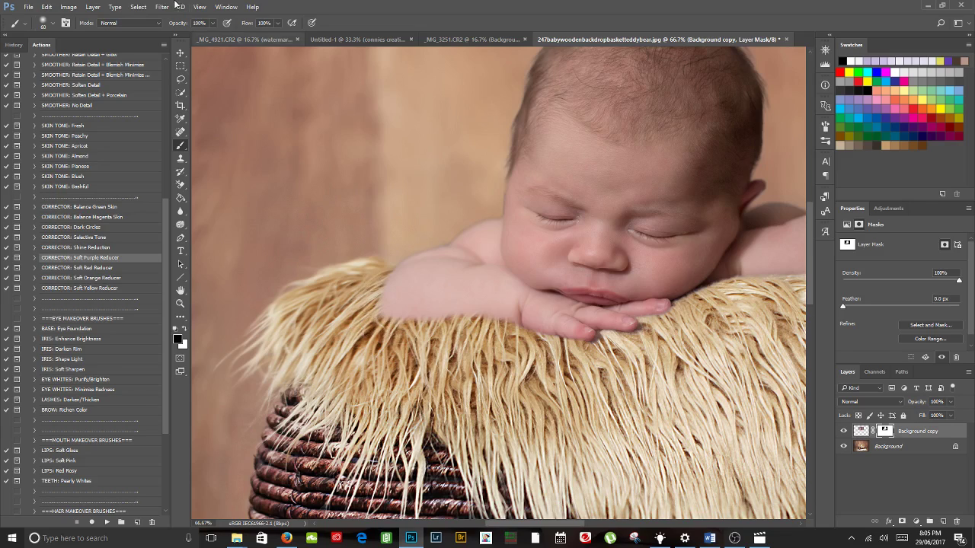
- Paint black on the layer mask with the soft 60 px brush to clean the edges below the fingers and chin against the fur
left_click(53, 24)
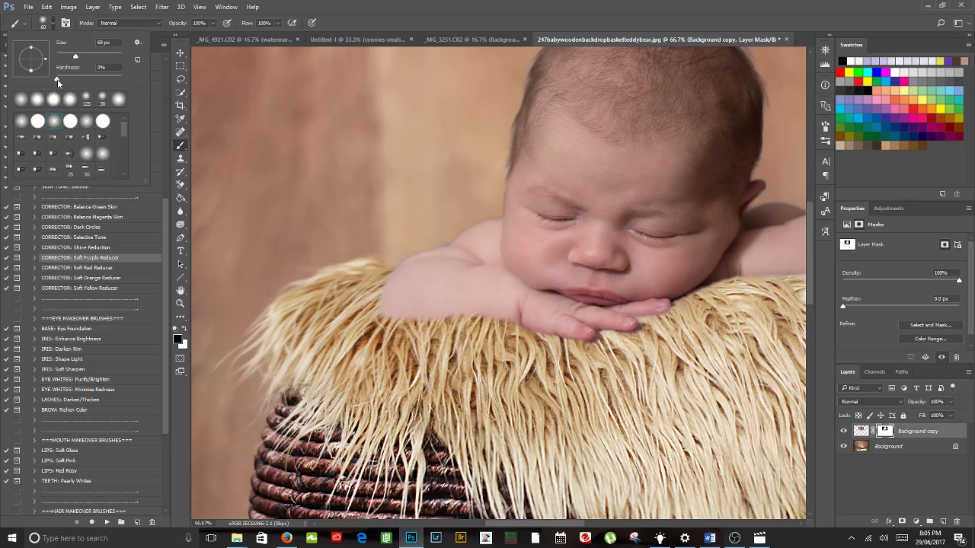
left_click(53, 27)
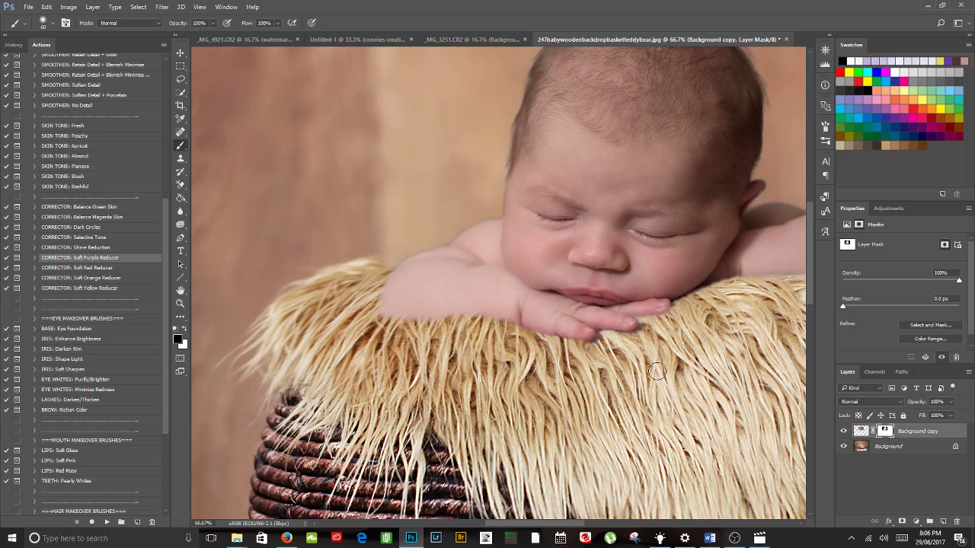
left_click_drag(768, 376, 554, 463)
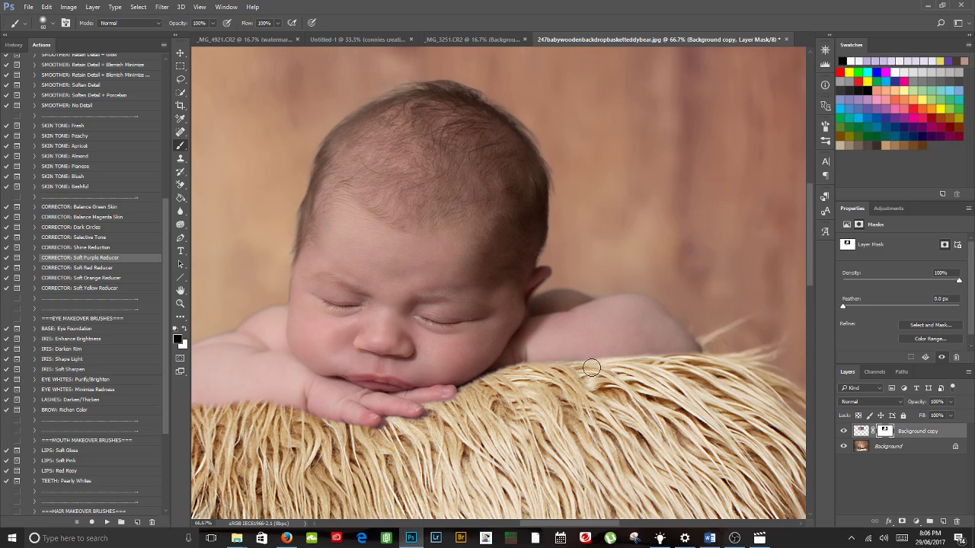
left_click_drag(518, 420, 537, 408)
left_click_drag(445, 403, 578, 337)
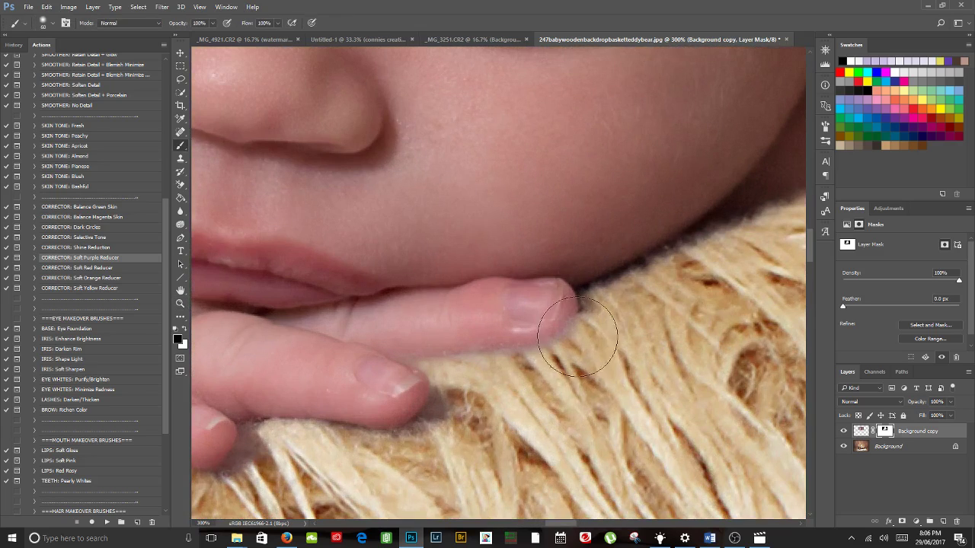
left_click_drag(505, 418, 653, 341)
left_click_drag(468, 378, 679, 348)
mouse_move(415, 345)
left_mouse_down()
mouse_move(556, 359)
mouse_move(509, 377)
mouse_move(471, 373)
left_mouse_up()
key("alt+space")
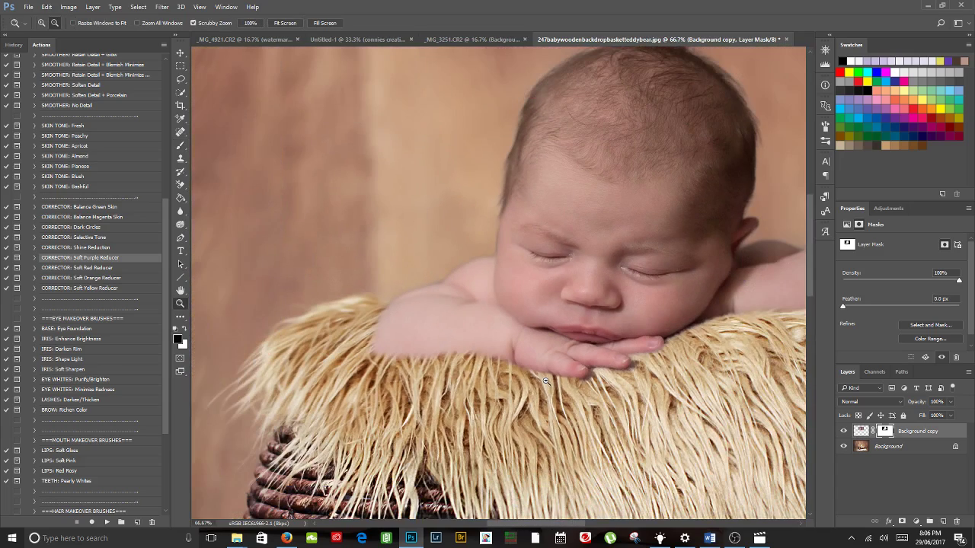
- Paint black on the mask along the lower edge of the left-hand forearm so it sinks into the fur
key("b")
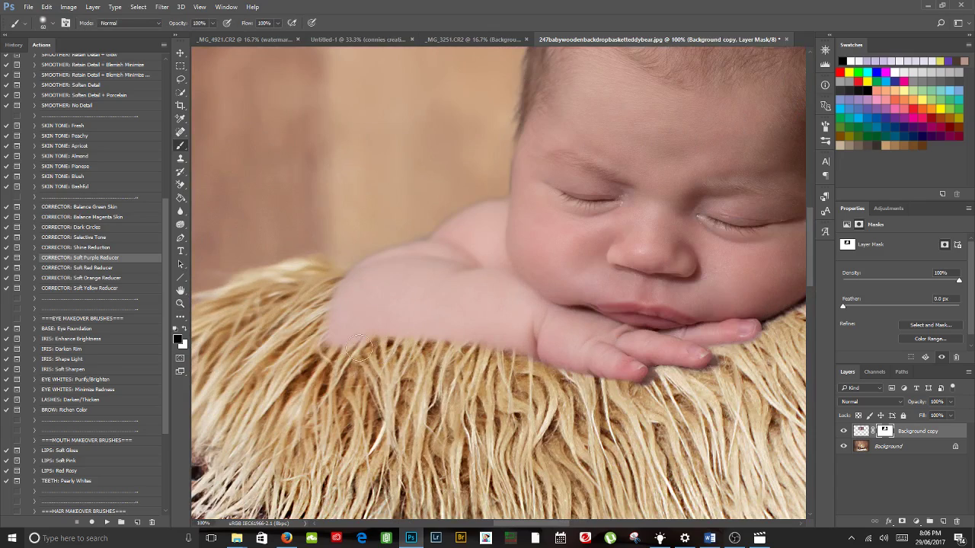
mouse_move(325, 346)
left_mouse_down()
mouse_move(362, 339)
mouse_move(398, 355)
left_mouse_up()
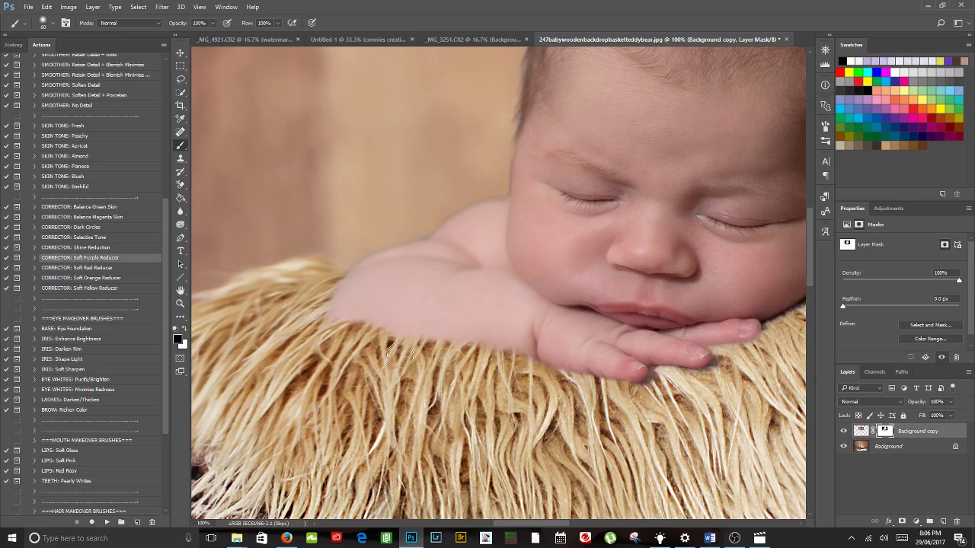
mouse_move(333, 335)
left_mouse_down()
mouse_move(381, 321)
mouse_move(446, 347)
mouse_move(494, 350)
mouse_move(518, 372)
left_mouse_up()
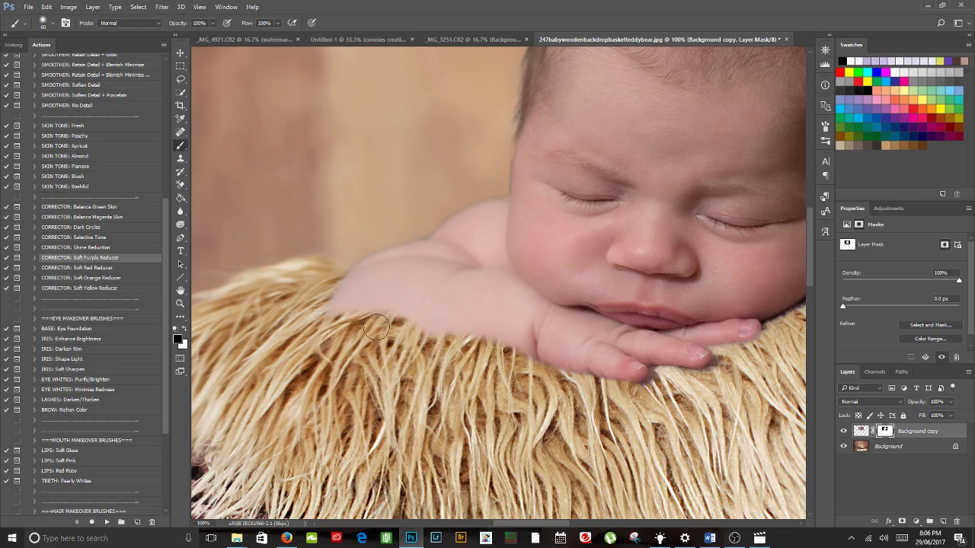
- Examine how the baby's arms and hands blend with the fur, both close up and in the whole composite
key("z")
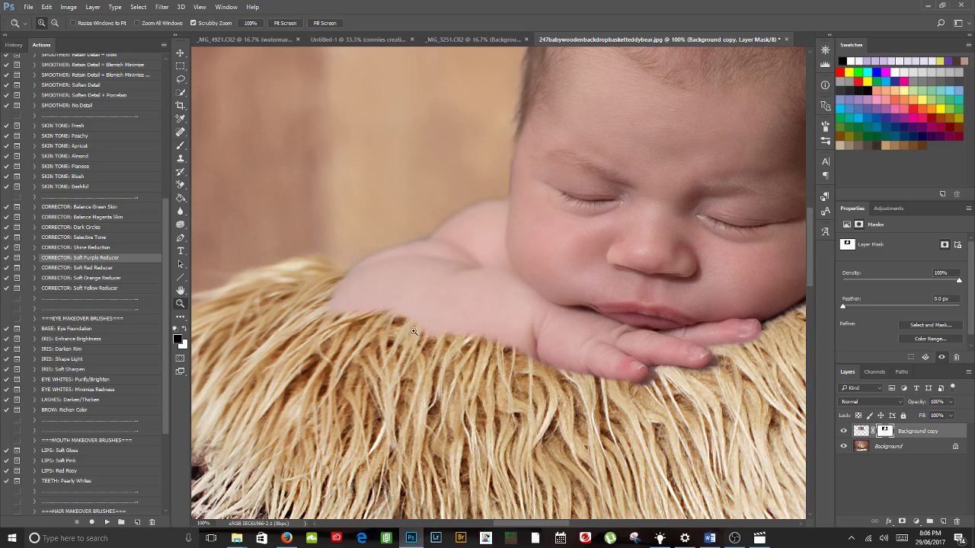
left_click(541, 392, "alt")
left_click(541, 392, "alt")
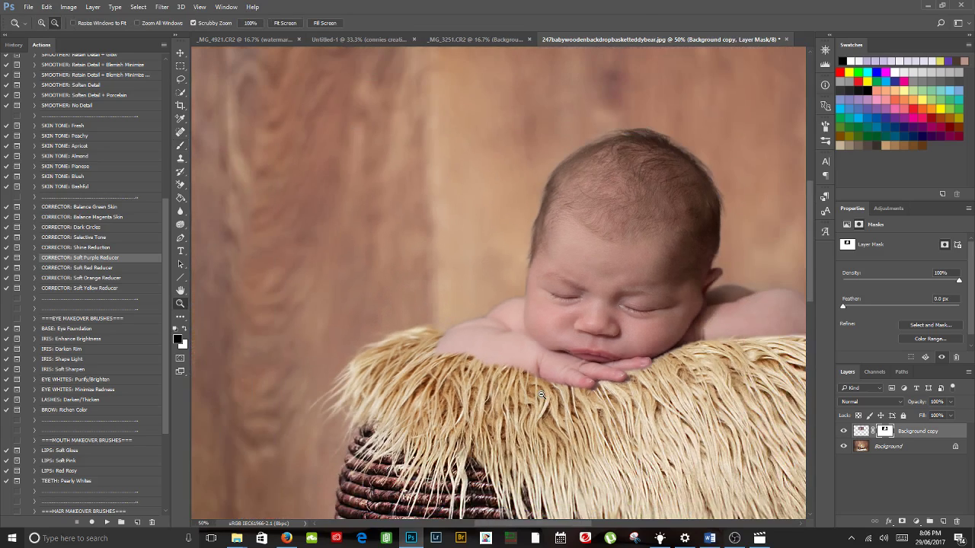
left_click(543, 391, "alt")
left_click(574, 390)
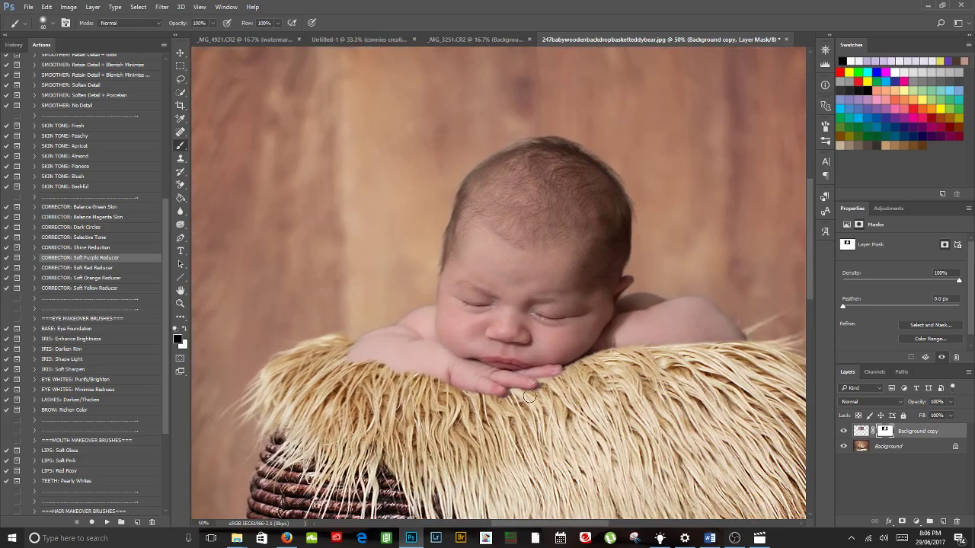
key("b")
key("z")
left_click(400, 381)
key("b")
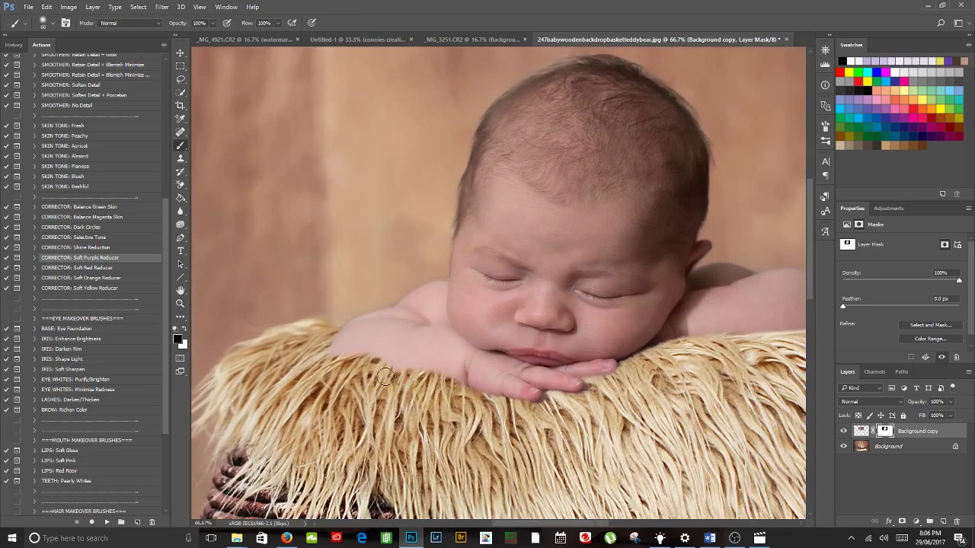
key("z")
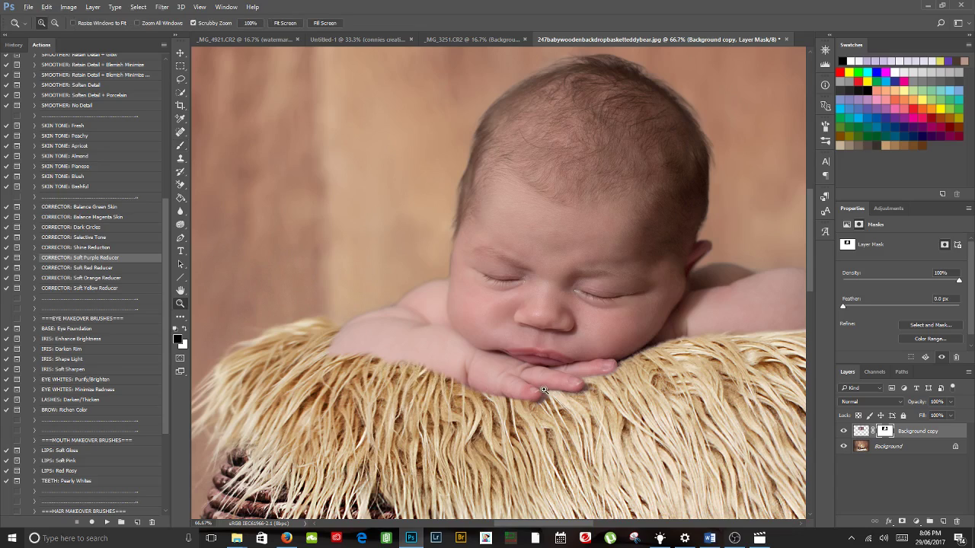
left_click(544, 390, "alt")
left_click(544, 390, "alt")
left_click(544, 390, "alt")
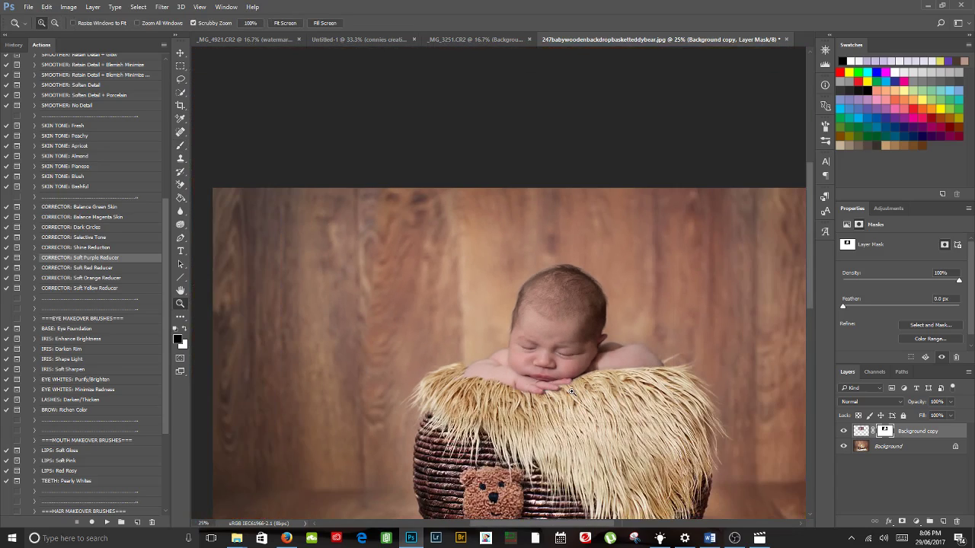
left_click(572, 391)
left_click(572, 391, "alt")
left_click(572, 391, "alt")
key("b")
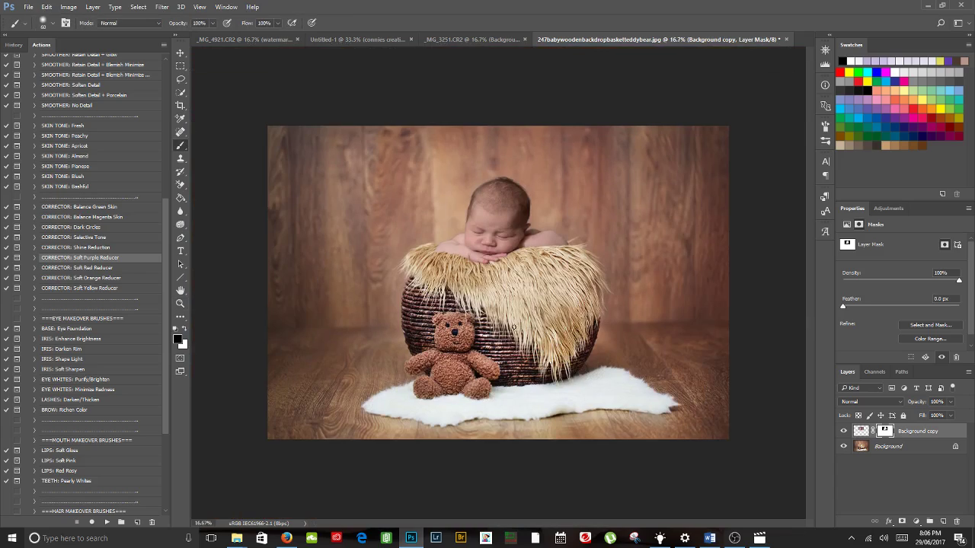
- Make the baby layer's image, not its mask, active for editing in a close view of the fingers and chin
left_click(888, 447)
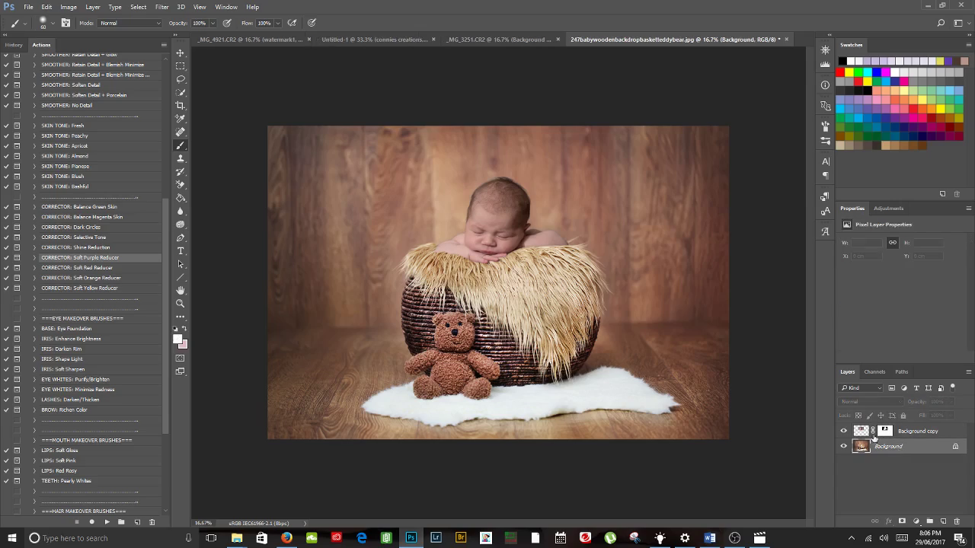
left_click(864, 433)
key("z")
left_click_drag(466, 258, 472, 258)
key("b")
left_click_drag(369, 258, 517, 342)
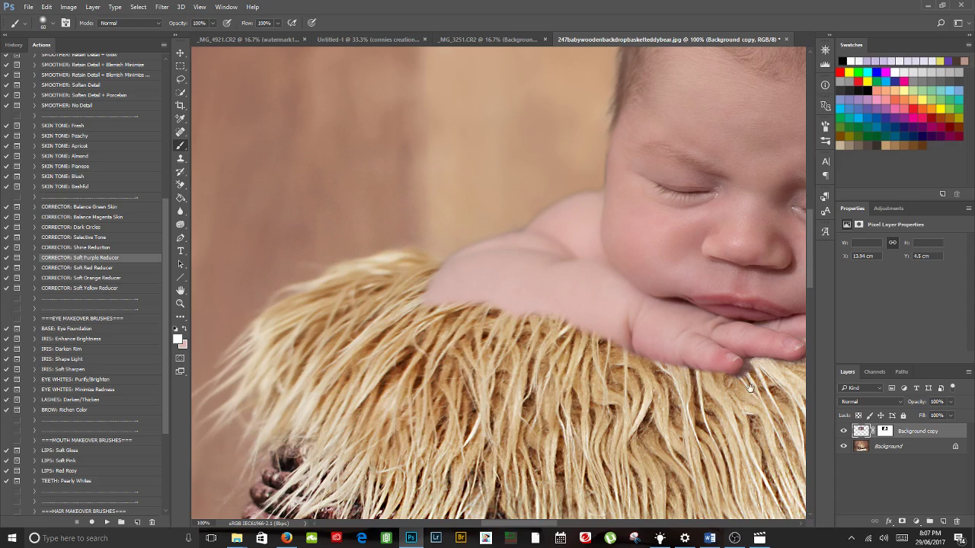
left_click_drag(749, 386, 538, 387)
key("z")
mouse_move(582, 358)
left_mouse_down()
mouse_move(642, 336)
mouse_move(626, 357)
left_mouse_up()
left_click(642, 335, "alt")
left_click_drag(678, 304, 627, 343)
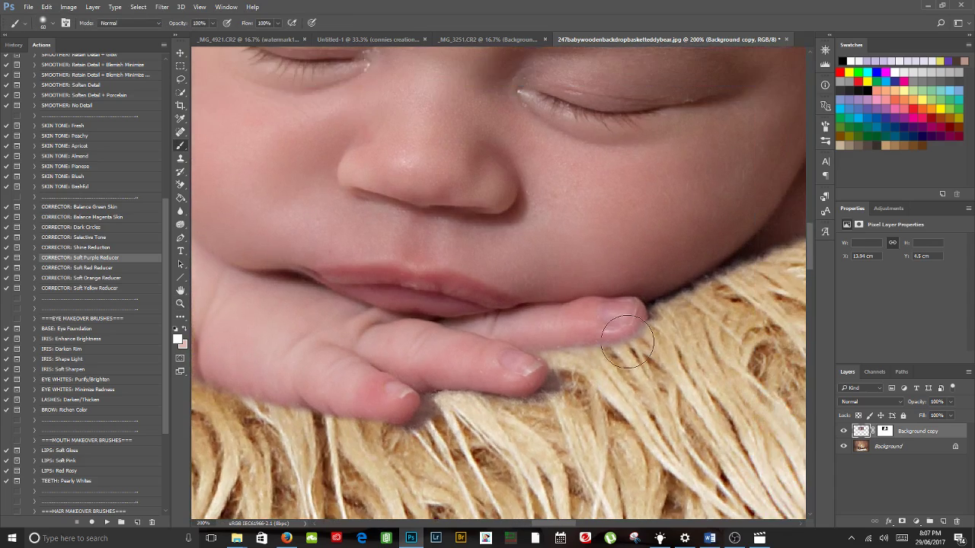
- Recolour the purple fringe around the fingers with a small Color Replacement brush, using beige sampled from the fur
right_click(180, 135)
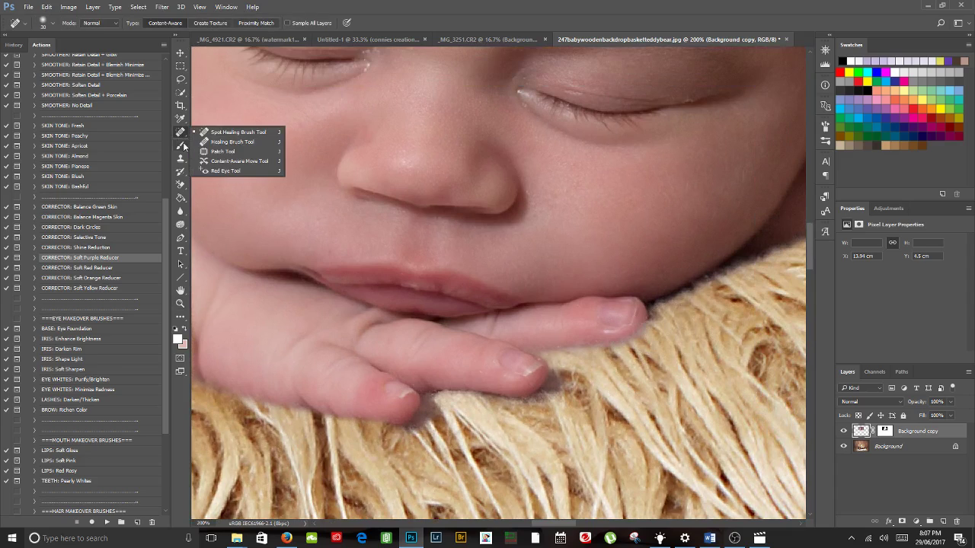
right_click(181, 145)
left_click(249, 167)
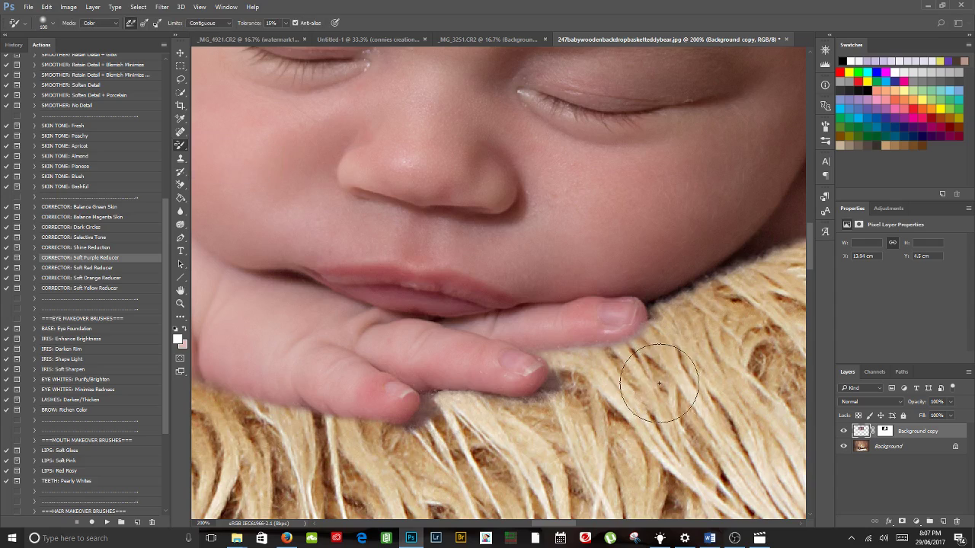
key("bracketleft")
key("bracketleft")
key("bracketleft")
left_click(650, 374, "alt")
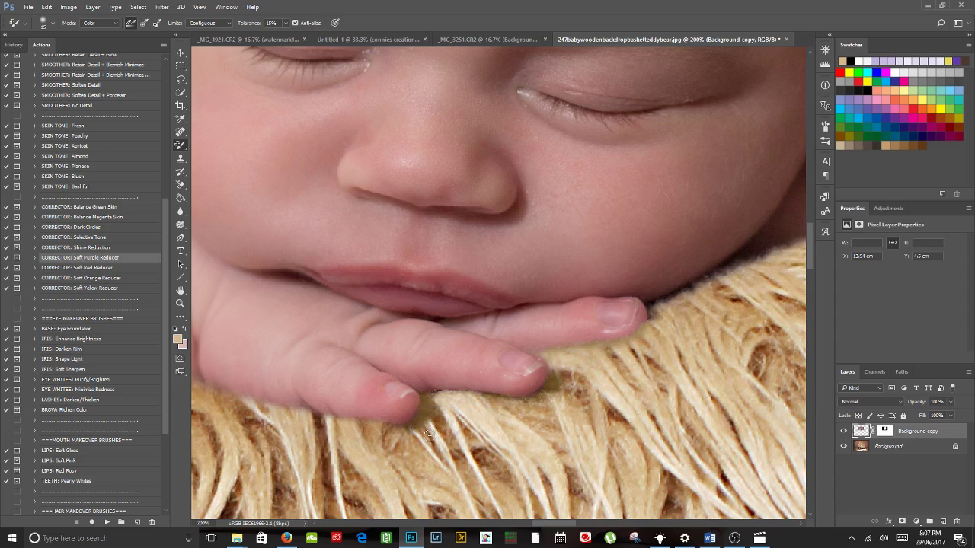
- Continue replacing the fringe colour with the sampled beige where the cheek, shoulder and hand meet the fur
left_click_drag(701, 360, 332, 471)
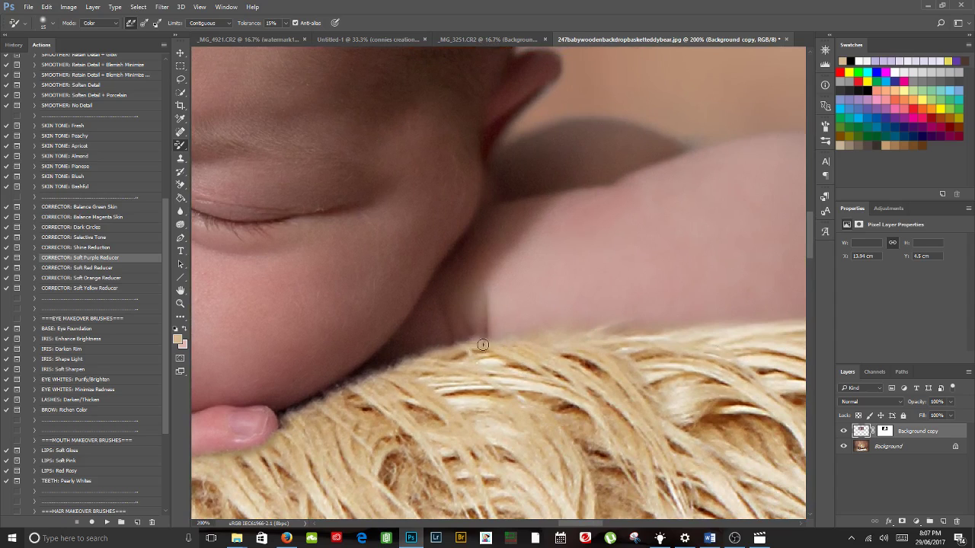
scroll(670, 487, "right", 5)
scroll(670, 487, "up", 1)
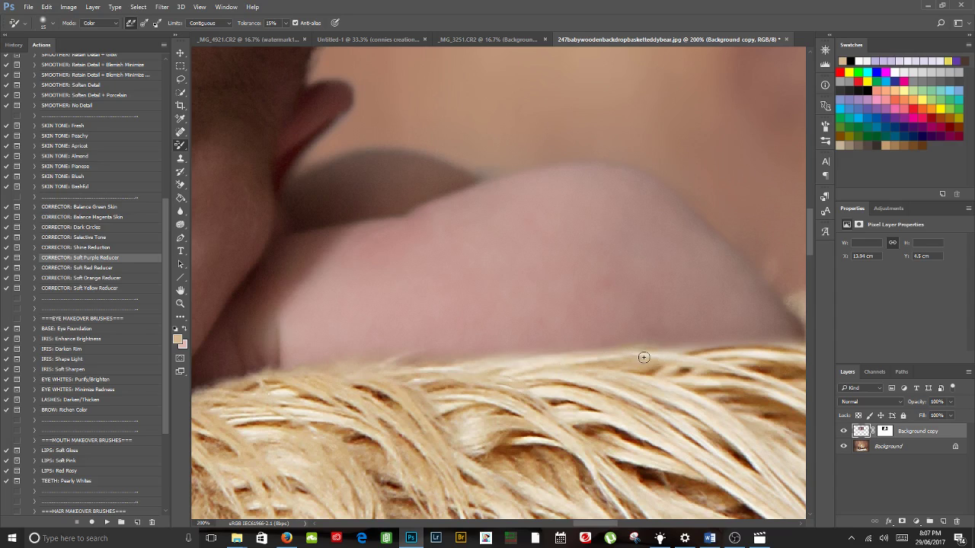
left_click_drag(668, 361, 792, 251)
left_click_drag(474, 396, 632, 408)
scroll(631, 409, "left", 4)
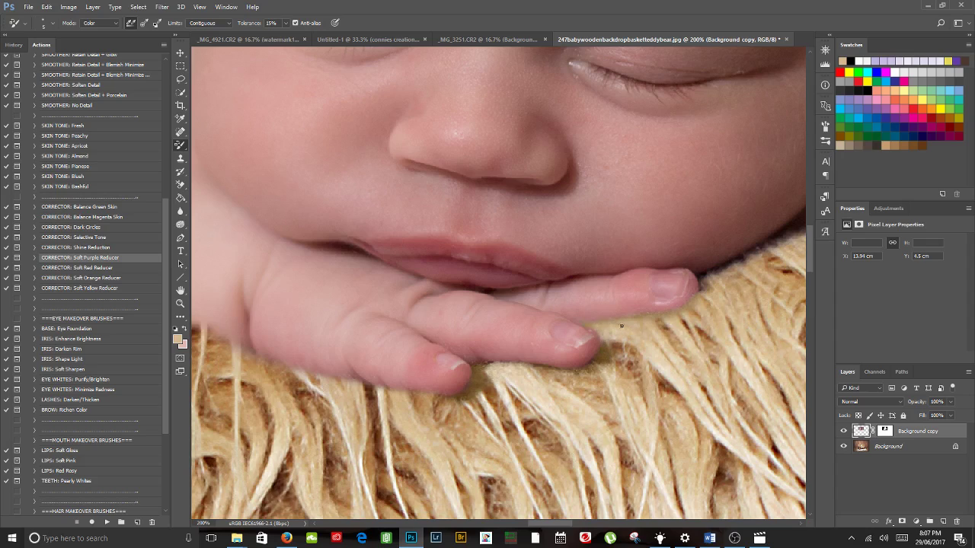
left_click_drag(446, 442, 543, 428)
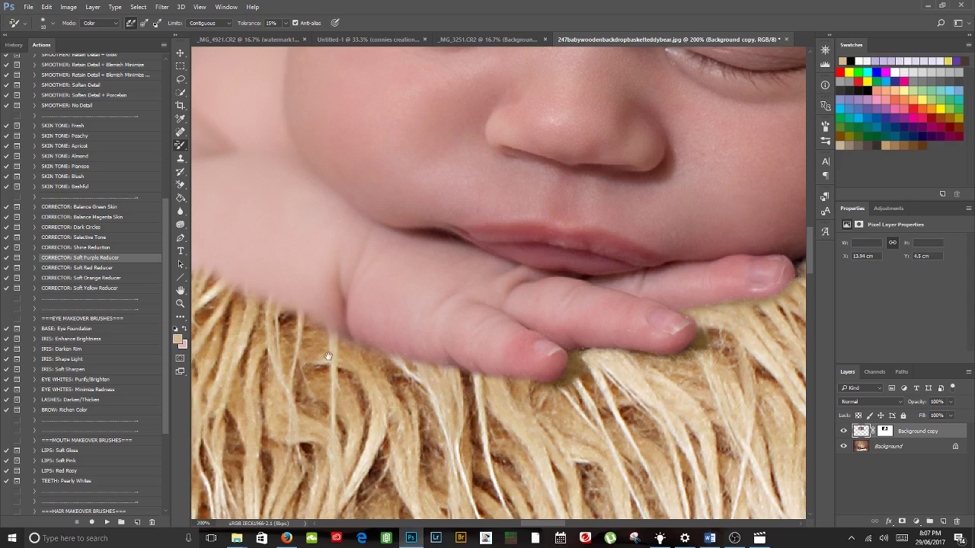
left_click_drag(327, 356, 641, 421)
- Examine the recoloured skin edges in the whole composite and close up around the forearm and hand
key("z")
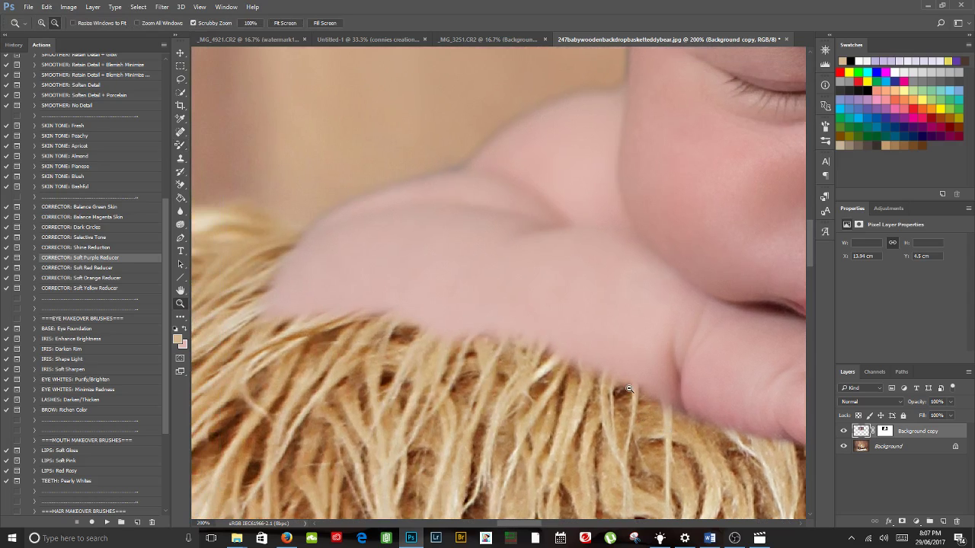
left_click(632, 382, "alt")
left_click(631, 381, "alt")
left_click(632, 381, "alt")
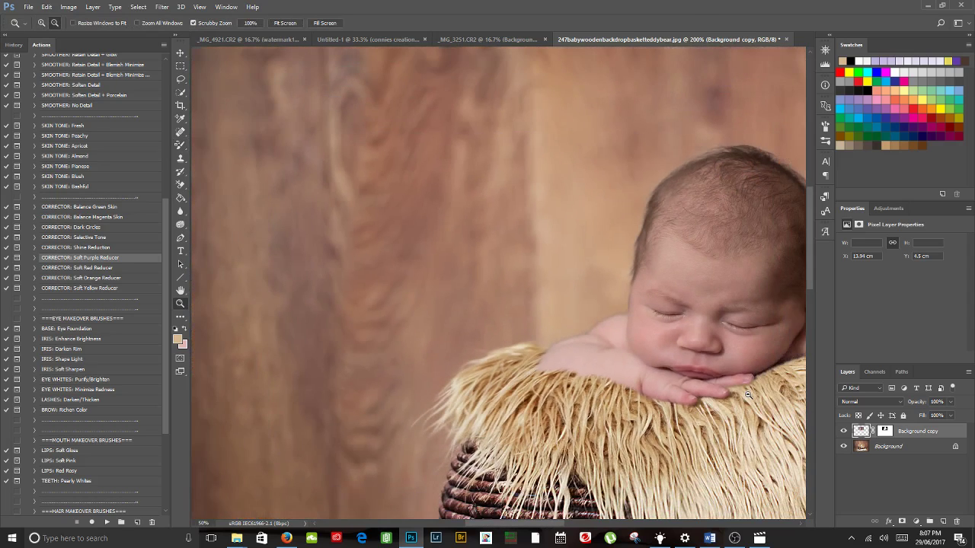
left_click(748, 394, "alt")
key("b")
key("z")
left_click(466, 229)
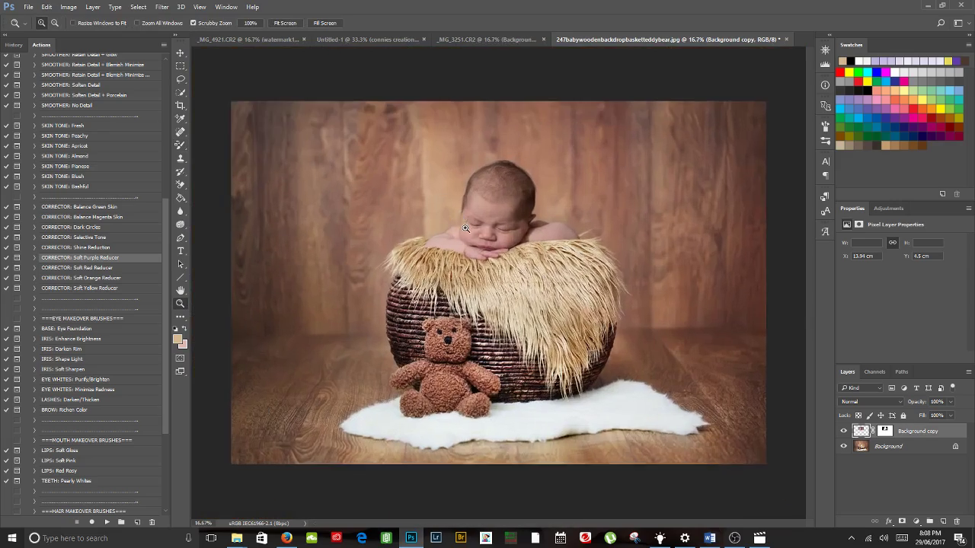
mouse_move(465, 229)
left_mouse_down()
mouse_move(914, 450)
mouse_move(971, 457)
left_mouse_up()
- Set up the Burn tool for highlights at 24% exposure with a smaller brush
key("b")
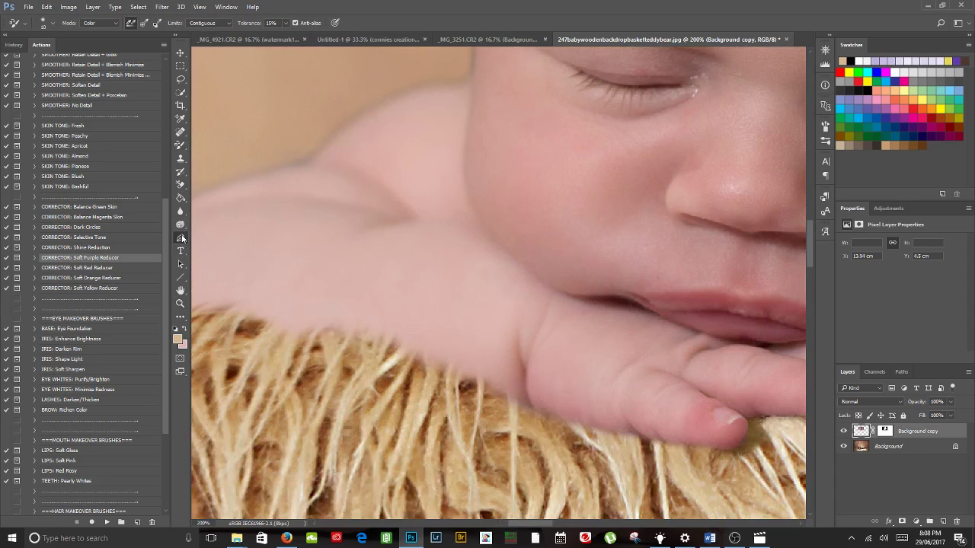
left_click(181, 240)
left_click(181, 224)
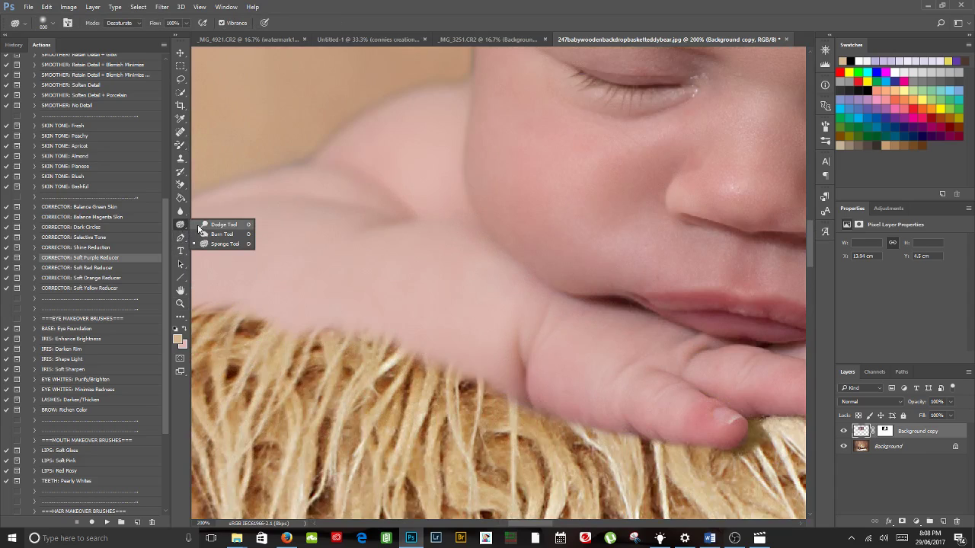
left_click(207, 226)
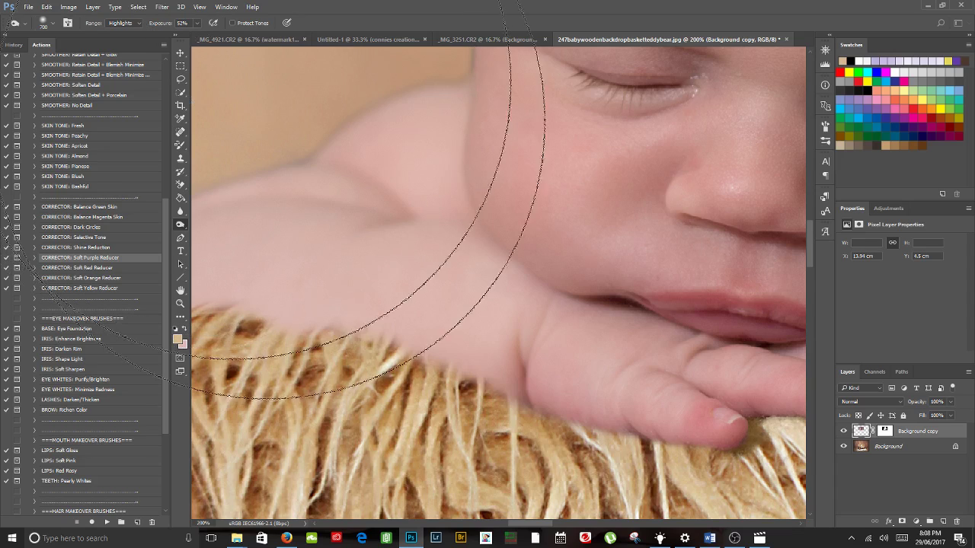
key("[")
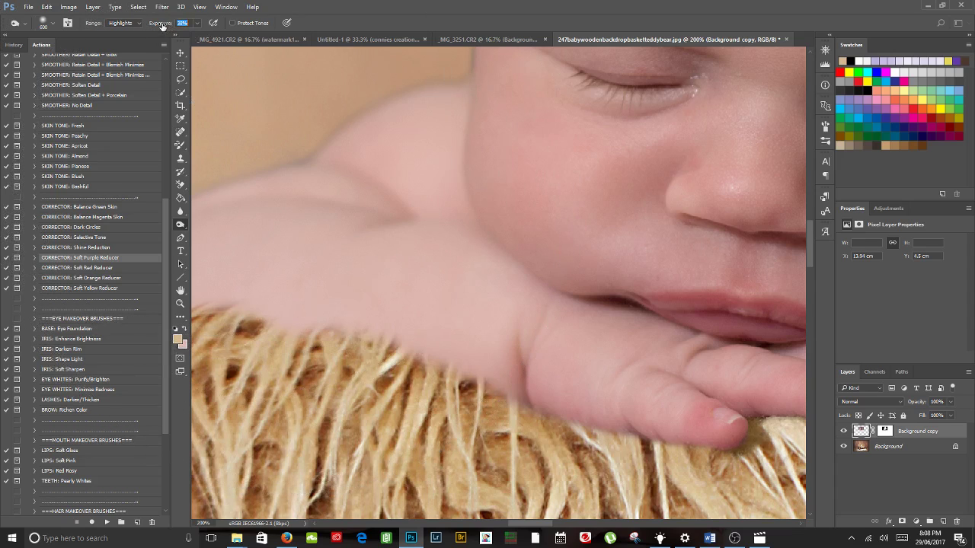
key("[")
key("[")
key("[")
key("[")
key("[")
key("[")
key("[")
key("[")
key("[")
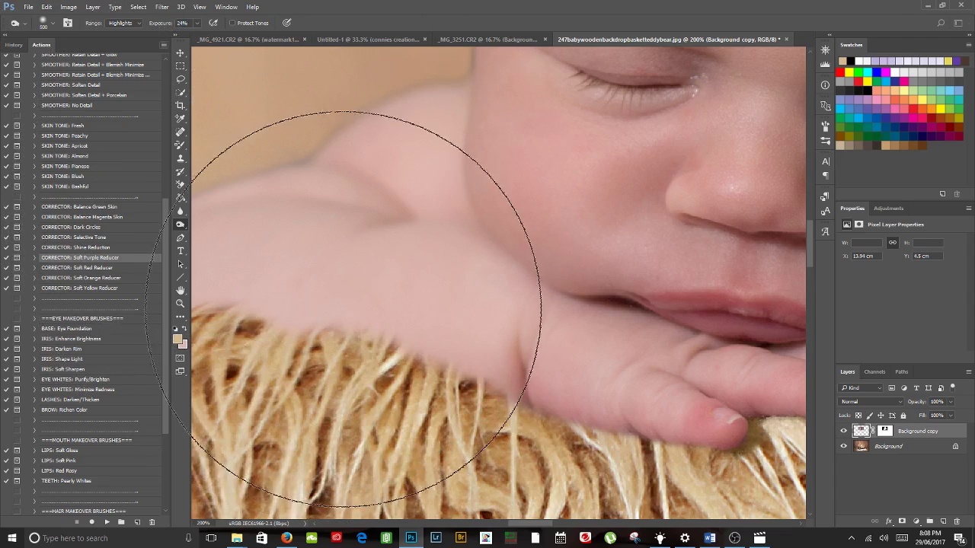
- Try to shade the forearm's lower edge against the fur with the 100 px Burn brush at 0% hardness
left_click_drag(464, 410, 555, 385)
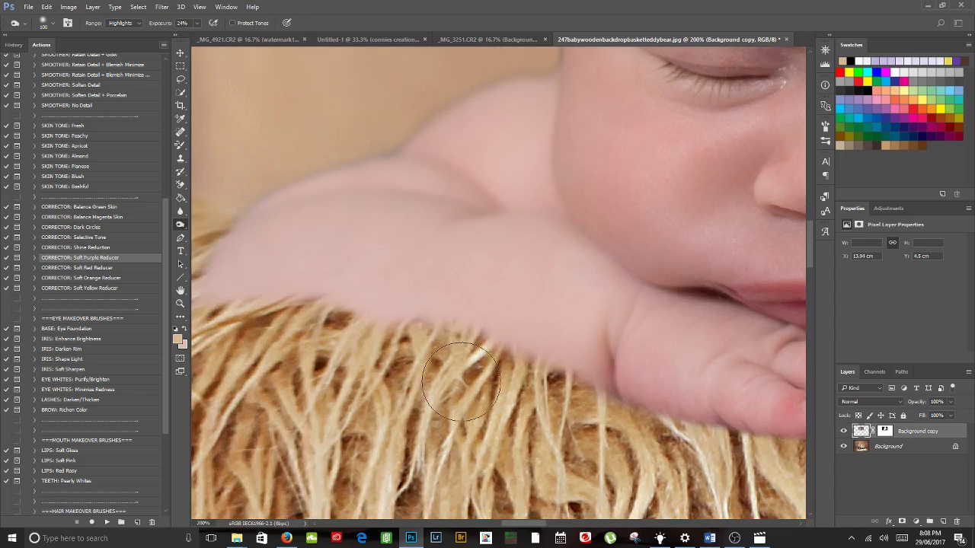
left_click(53, 25)
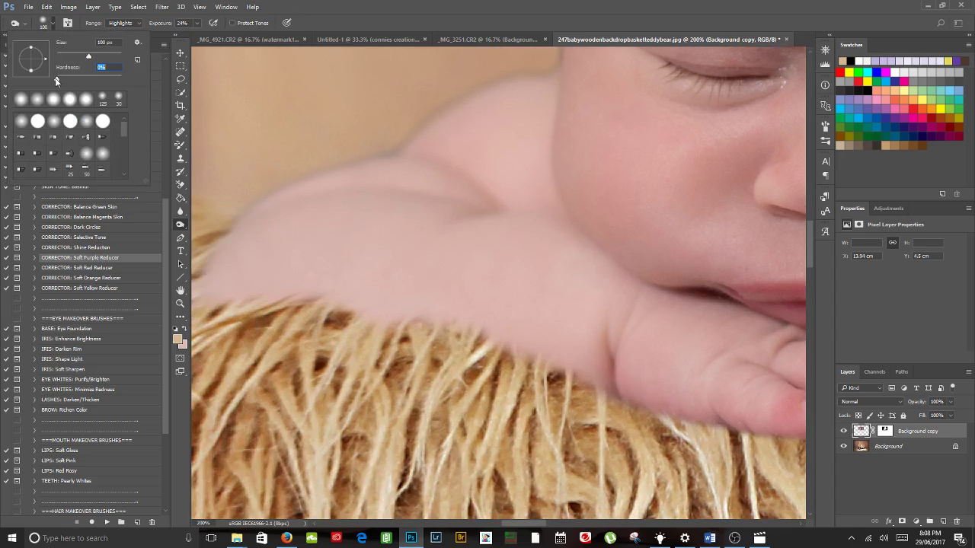
left_click(53, 25)
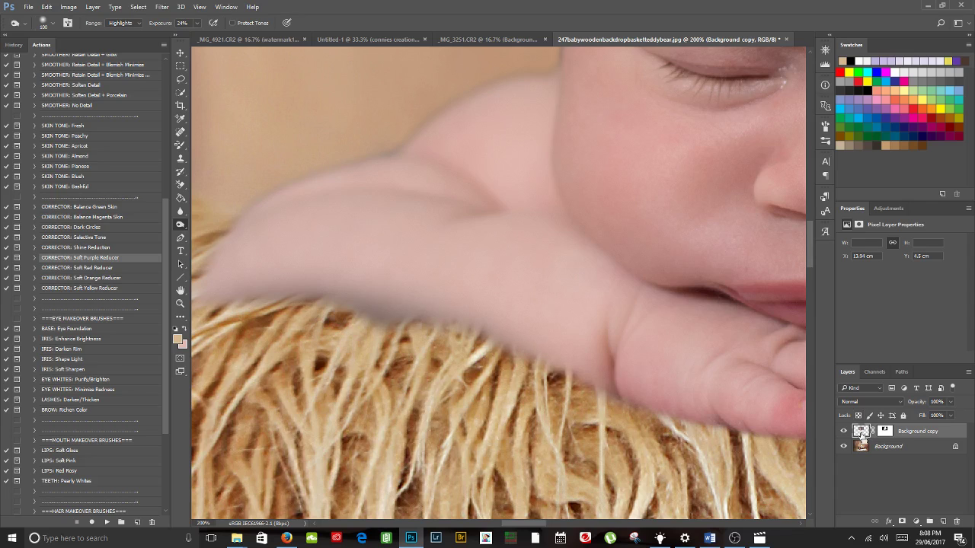
key("z")
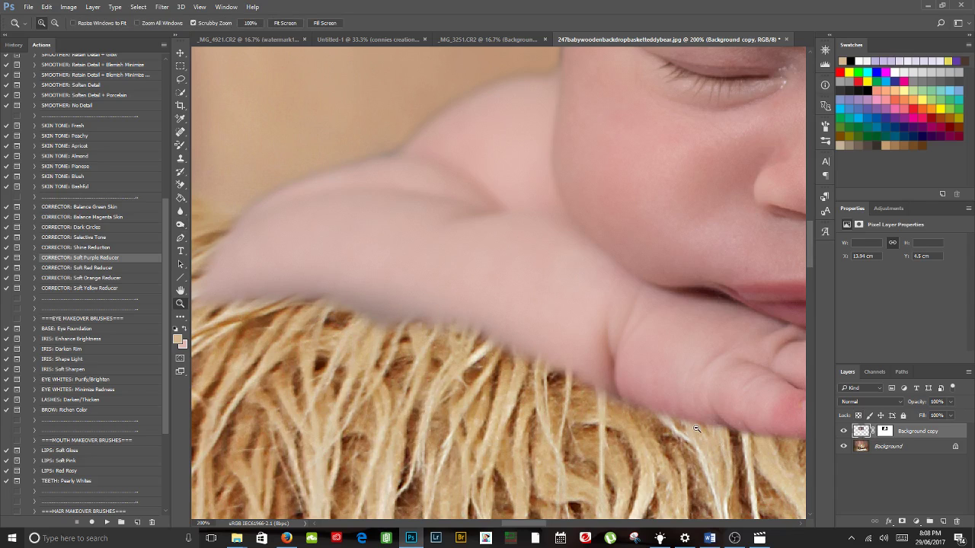
left_click(695, 428, "alt")
left_click(695, 428, "alt")
left_click(696, 428)
key("o")
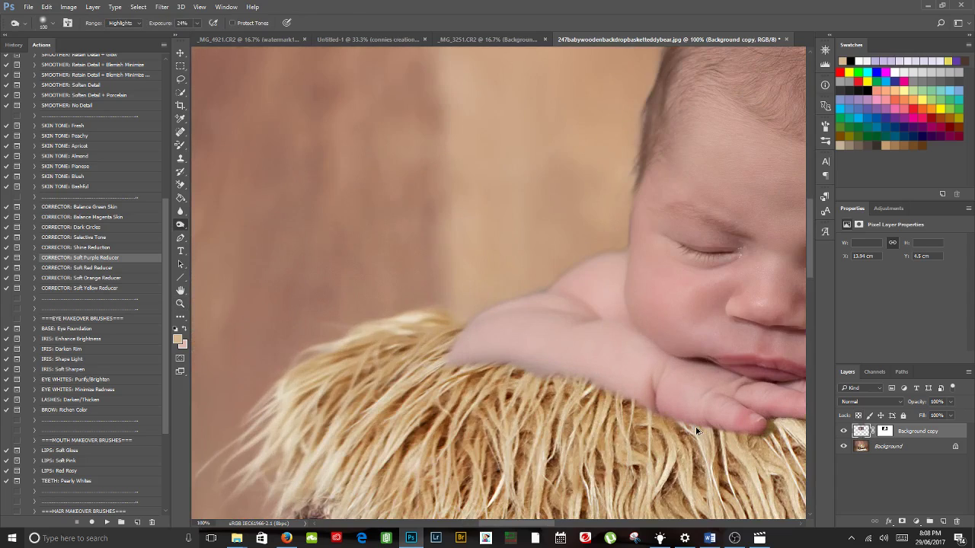
- Examine how the hand, cheek and shoulder meet the fur along the basket's rim
key("z")
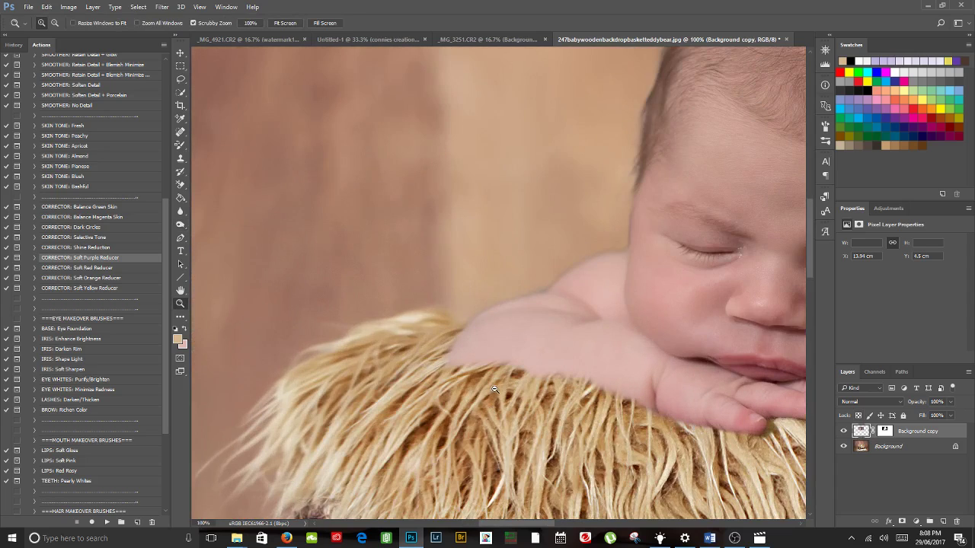
left_click(695, 431)
left_click(696, 431)
left_click_drag(738, 428, 195, 365)
left_click_drag(655, 358, 305, 351)
mouse_move(704, 357)
left_mouse_down()
mouse_move(457, 352)
mouse_move(465, 378)
left_mouse_up()
key("z")
left_click(489, 255, "alt")
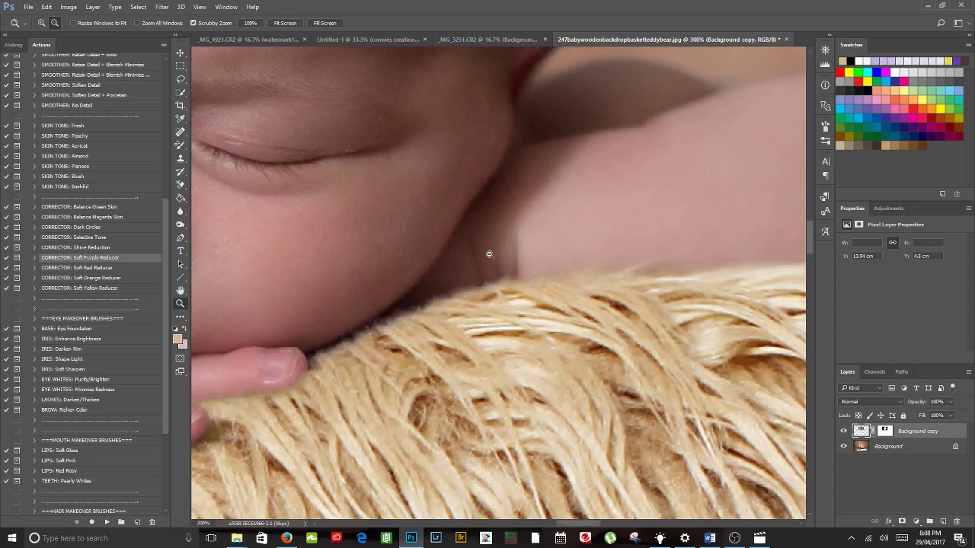
left_click(488, 256, "alt")
key("o")
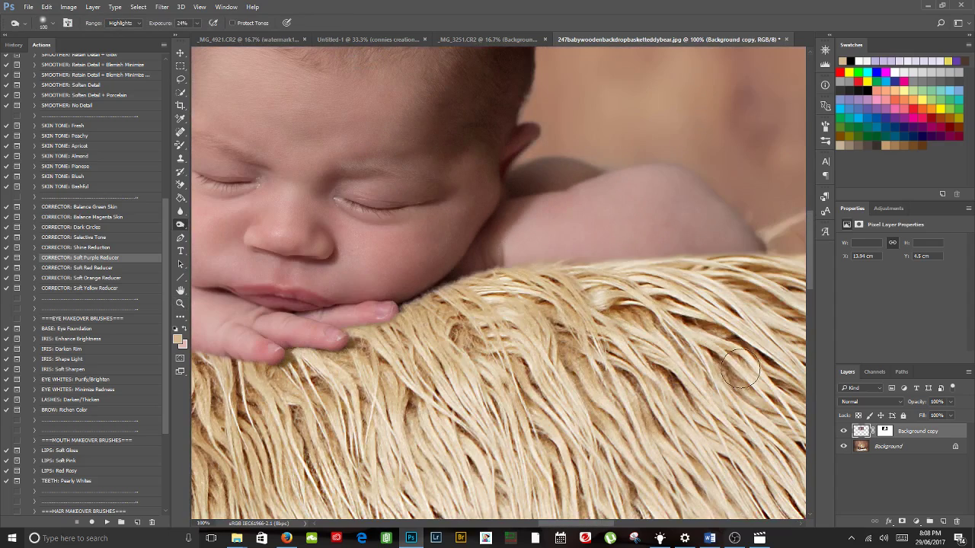
- Return to the Color Replacement tool and sample the dark brown shadow below the ear as the foreground colour
right_click(180, 145)
left_click(242, 166)
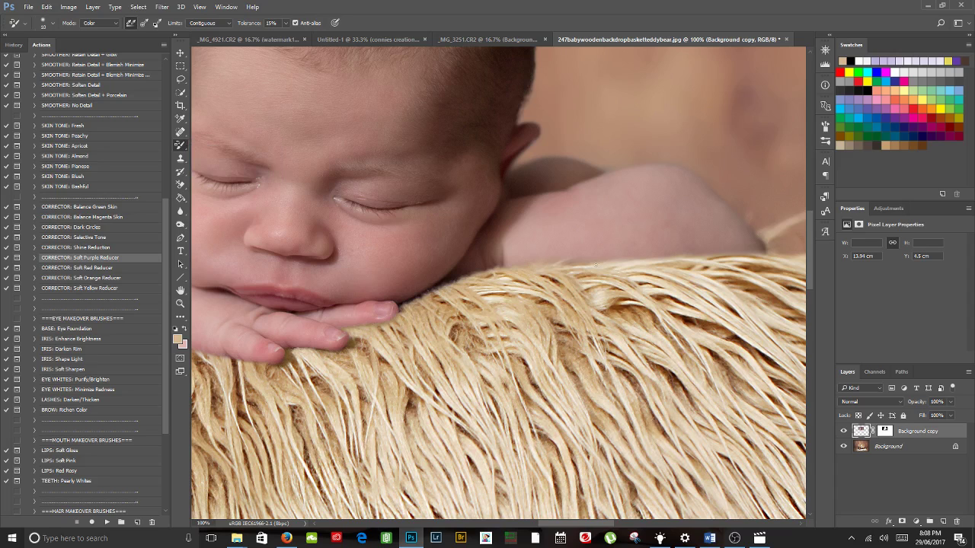
left_click(508, 213, "alt")
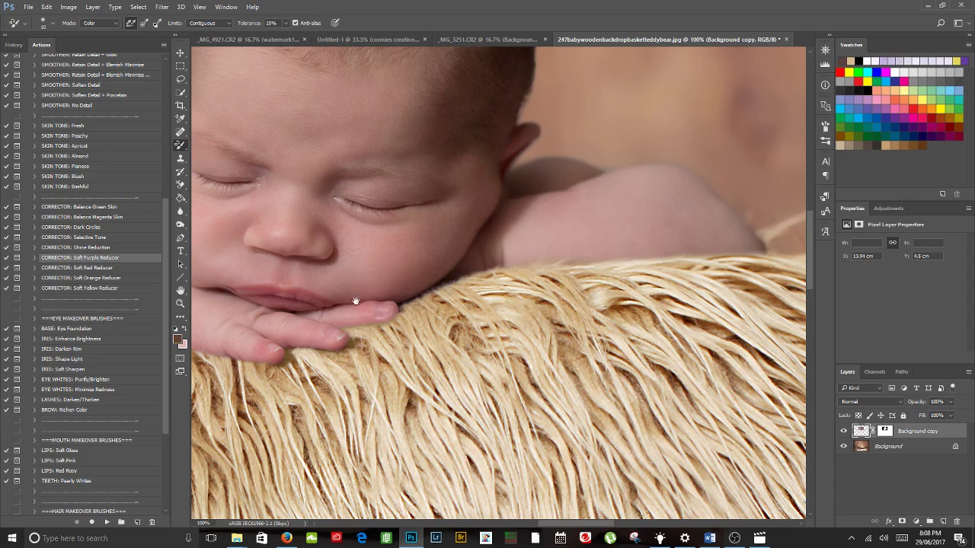
left_click_drag(355, 300, 637, 295)
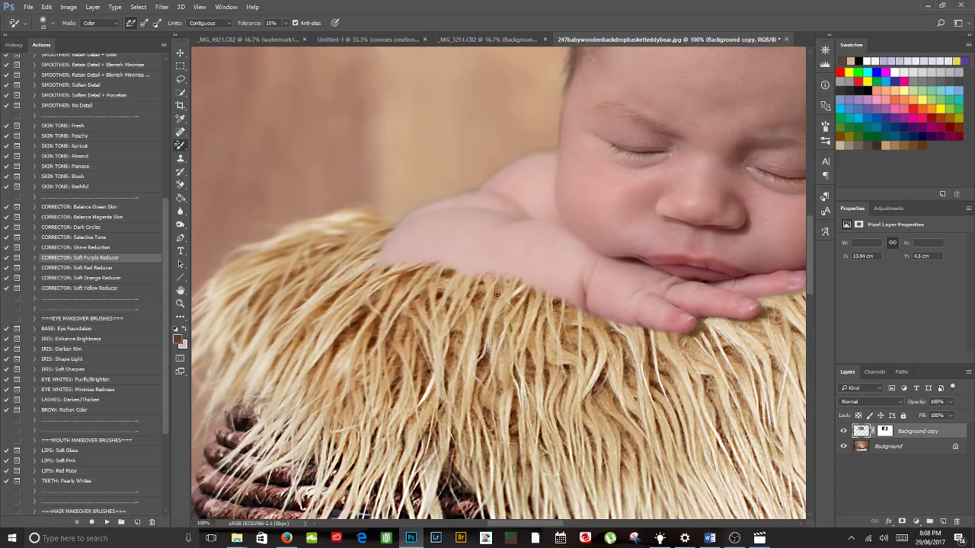
- Add a new empty layer above the baby layer and clip it to that layer
left_click(944, 522)
right_click(918, 430)
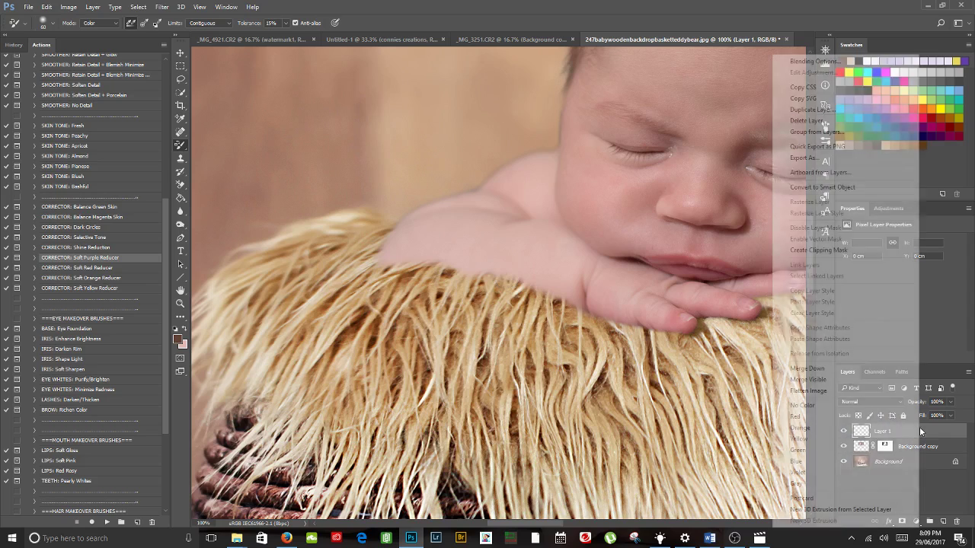
right_click(931, 431)
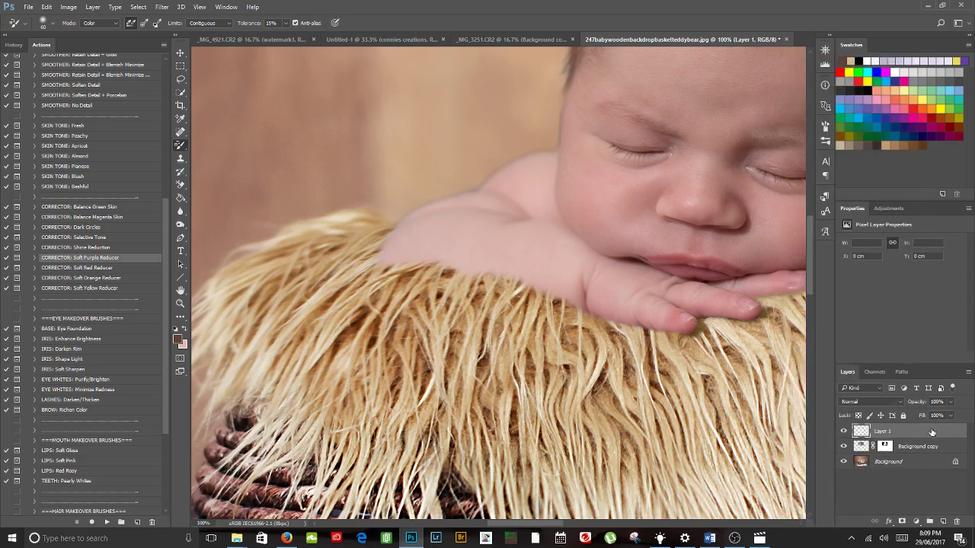
right_click(931, 431)
left_click(829, 251)
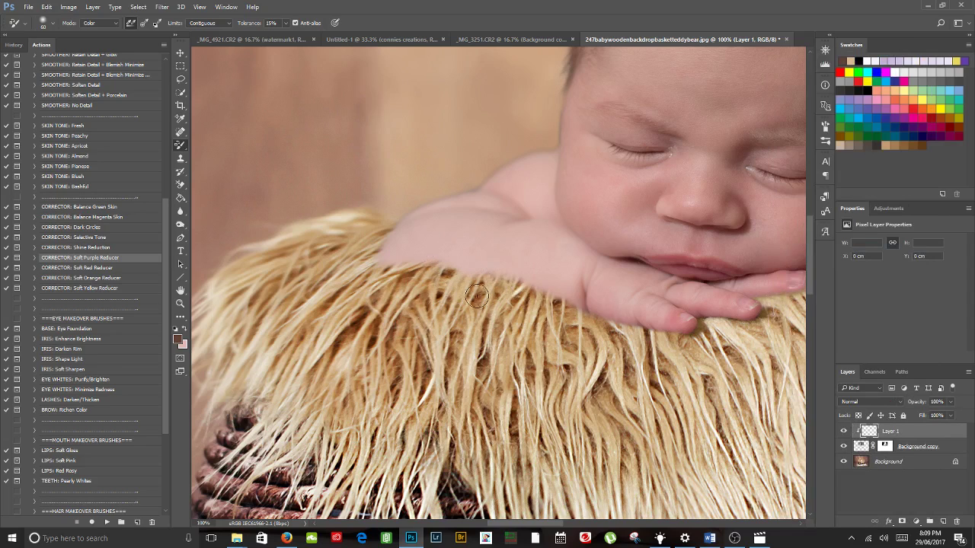
- Switch to the regular Brush tool for shading the forearm's lower edge on Layer 1
key("ctrl+plus")
key("ctrl+plus")
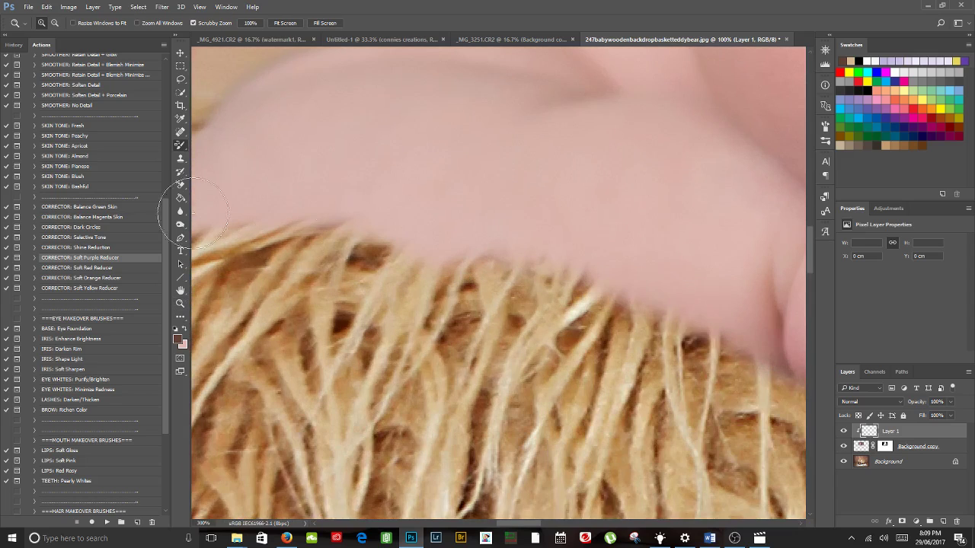
left_click(181, 146)
left_click(228, 145)
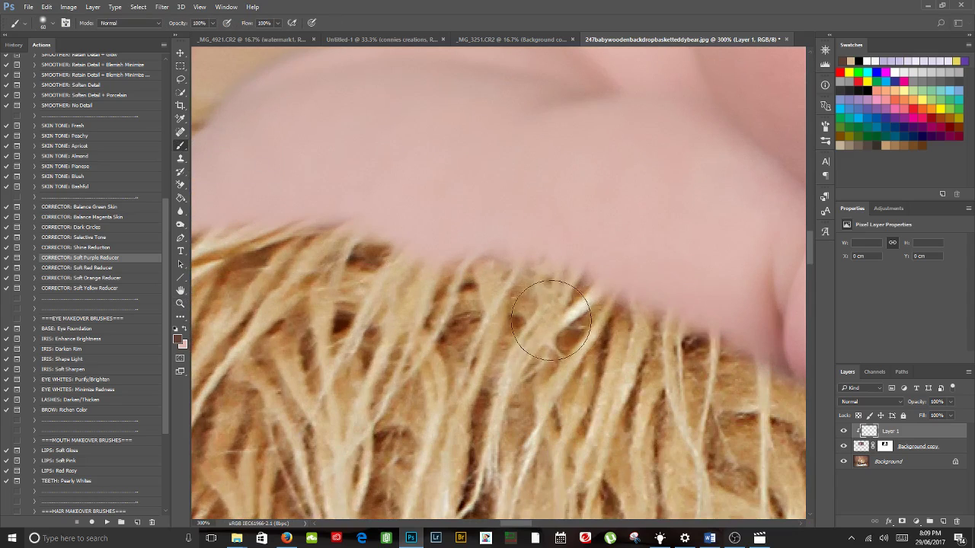
- Try painting dark brown shading along the middle of the forearm's lower edge with the 60 px brush
mouse_move(652, 214)
left_mouse_down()
mouse_move(576, 271)
mouse_move(600, 267)
left_mouse_up()
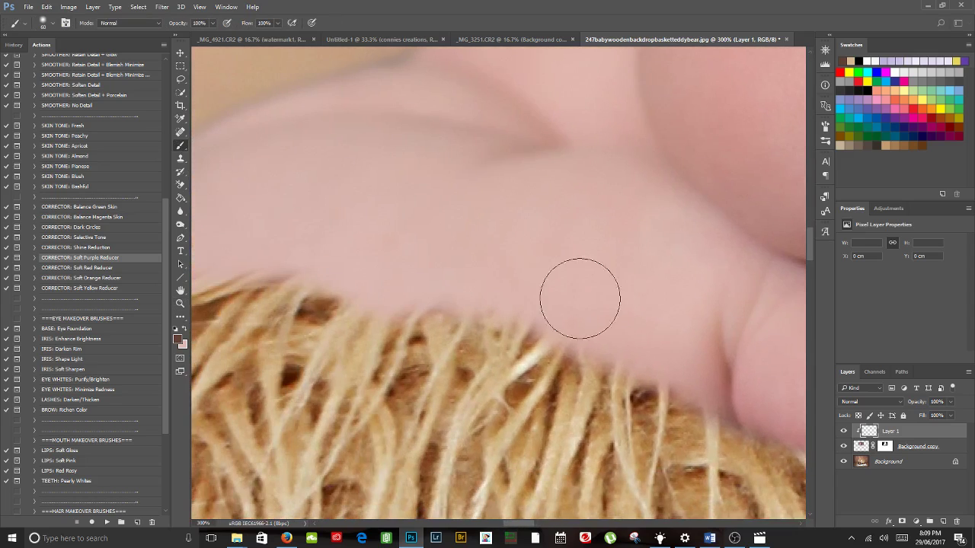
mouse_move(485, 342)
left_mouse_down()
mouse_move(373, 312)
mouse_move(266, 315)
mouse_move(336, 296)
left_mouse_up()
left_click_drag(415, 376, 580, 379)
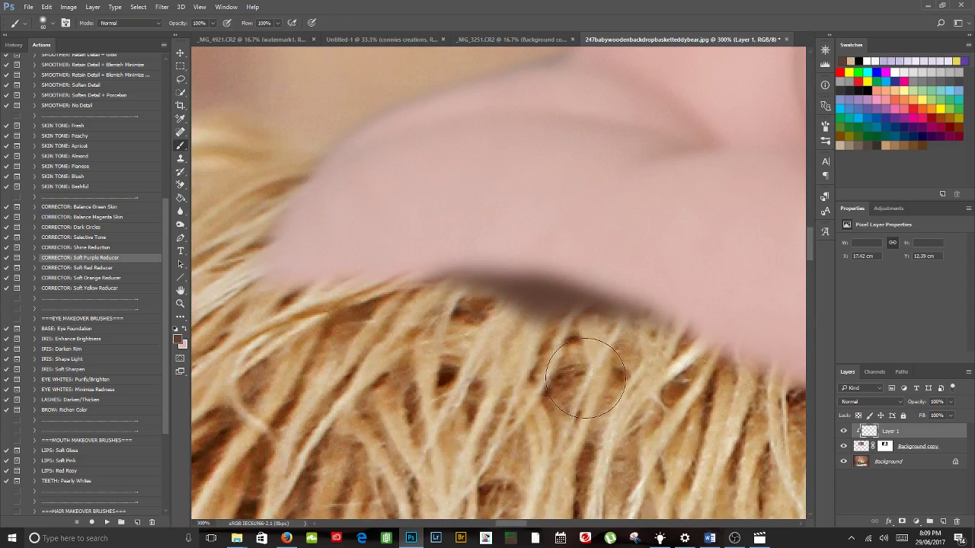
key("ctrl+z")
left_click(50, 24)
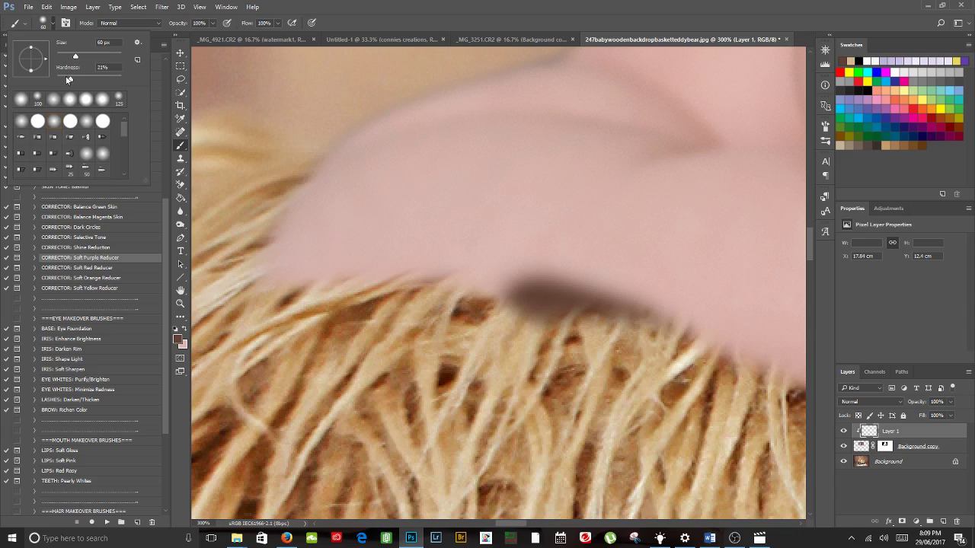
left_click(272, 124)
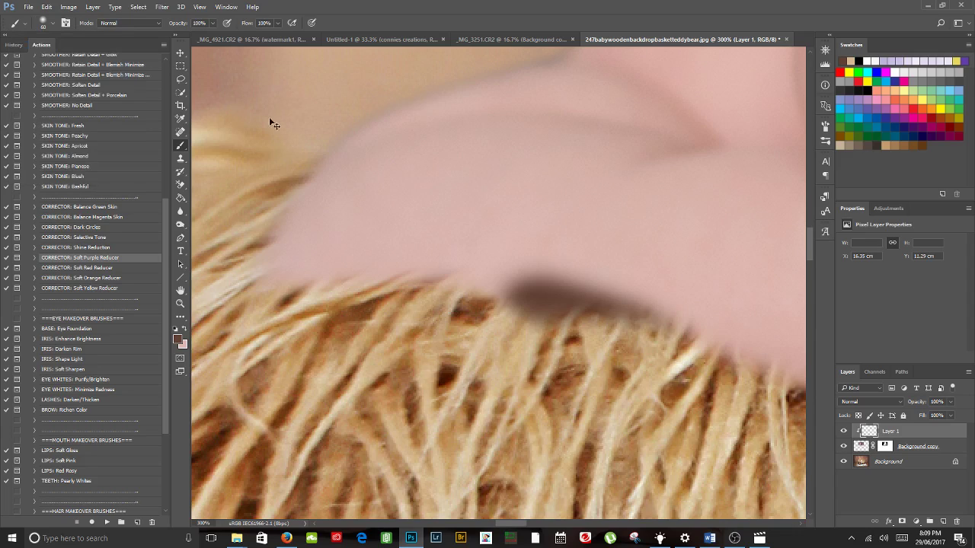
key("ctrl+z")
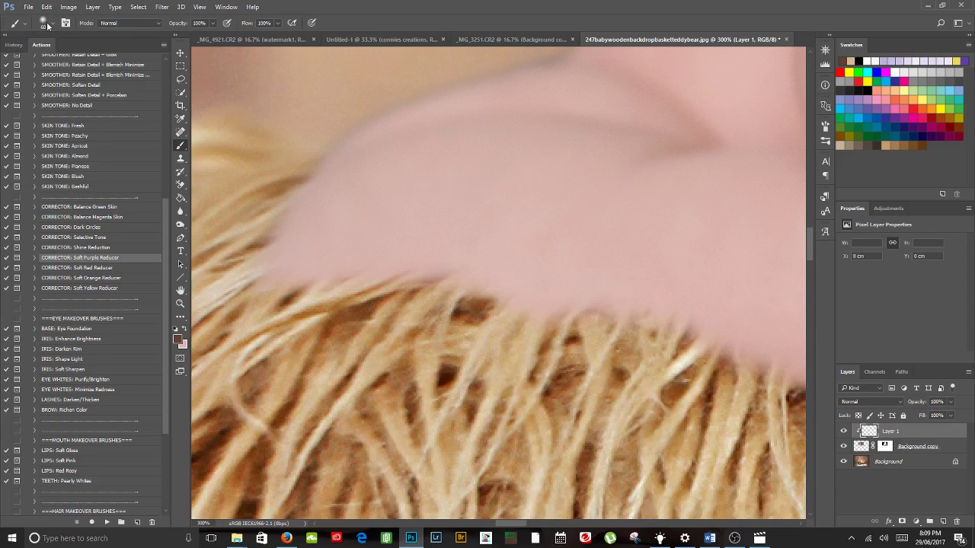
- Paint dark brown shading along the forearm's lower edge, blending it at 36% layer opacity and with further strokes at 28% brush opacity
left_click(48, 25)
left_click(51, 25)
mouse_move(612, 331)
left_mouse_down()
mouse_move(563, 343)
mouse_move(463, 313)
mouse_move(299, 318)
mouse_move(341, 317)
mouse_move(317, 305)
mouse_move(243, 342)
mouse_move(347, 303)
mouse_move(480, 325)
mouse_move(376, 319)
mouse_move(551, 337)
mouse_move(578, 329)
mouse_move(640, 345)
mouse_move(768, 419)
mouse_move(741, 413)
mouse_move(789, 419)
left_mouse_up()
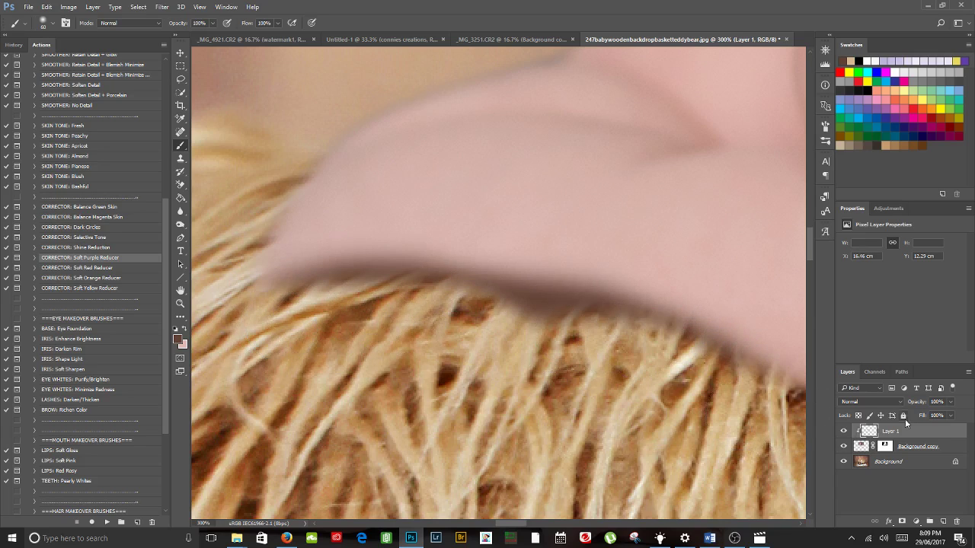
left_click_drag(908, 408, 883, 412)
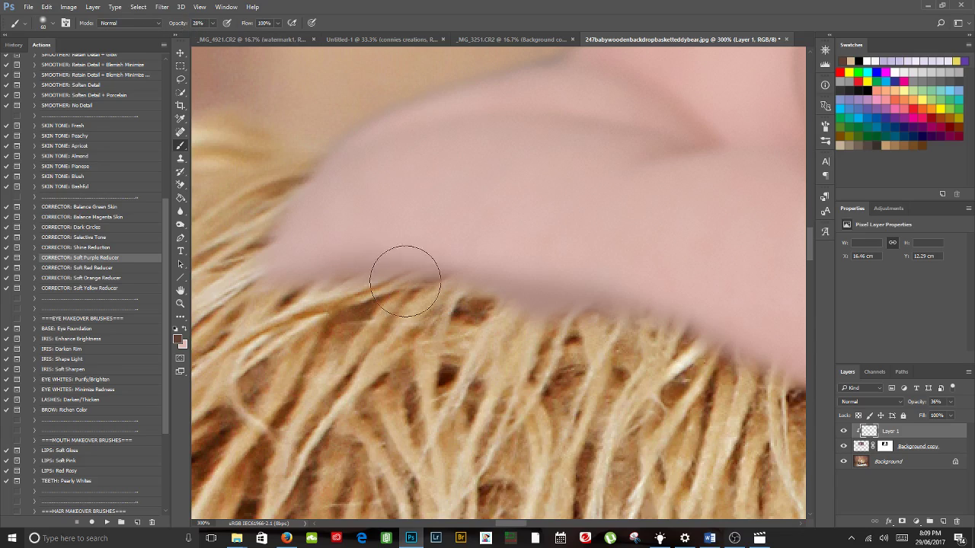
mouse_move(491, 281)
left_mouse_down()
mouse_move(569, 288)
mouse_move(730, 356)
left_mouse_up()
left_click_drag(613, 396, 414, 348)
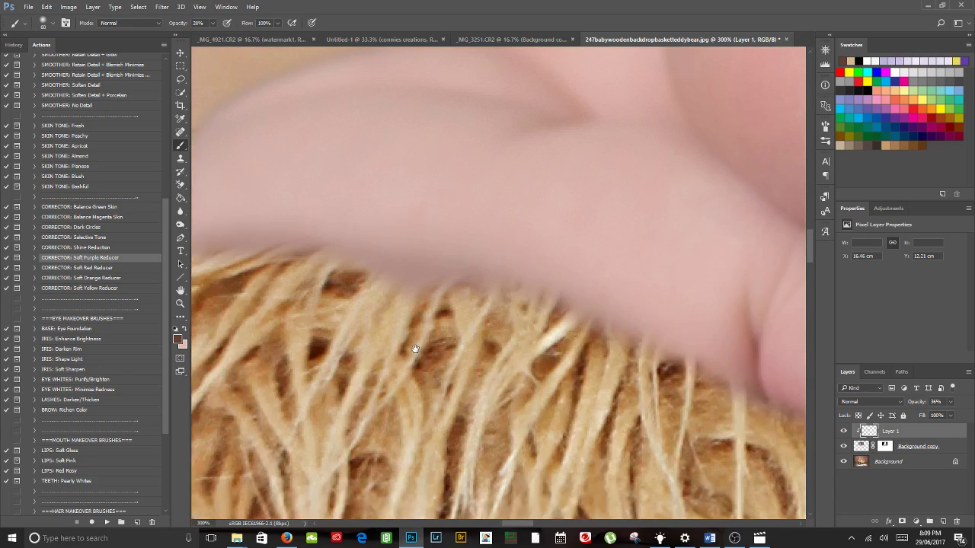
- Examine how the forearm's new shading blends with the fur at wider views, comparing it with the previous state
key("z")
left_click(421, 364, "alt")
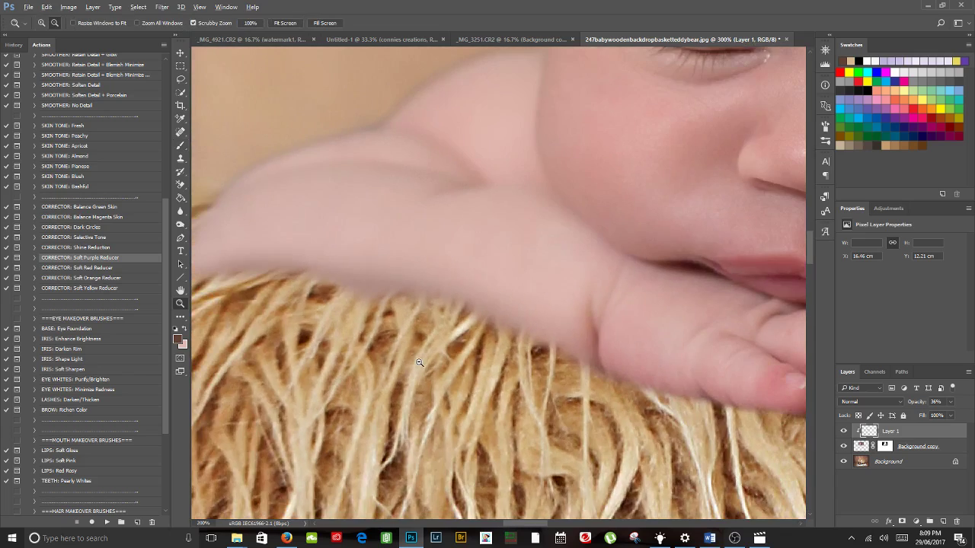
left_click(422, 364, "alt")
left_click(421, 363, "alt")
left_click(421, 364)
key("b")
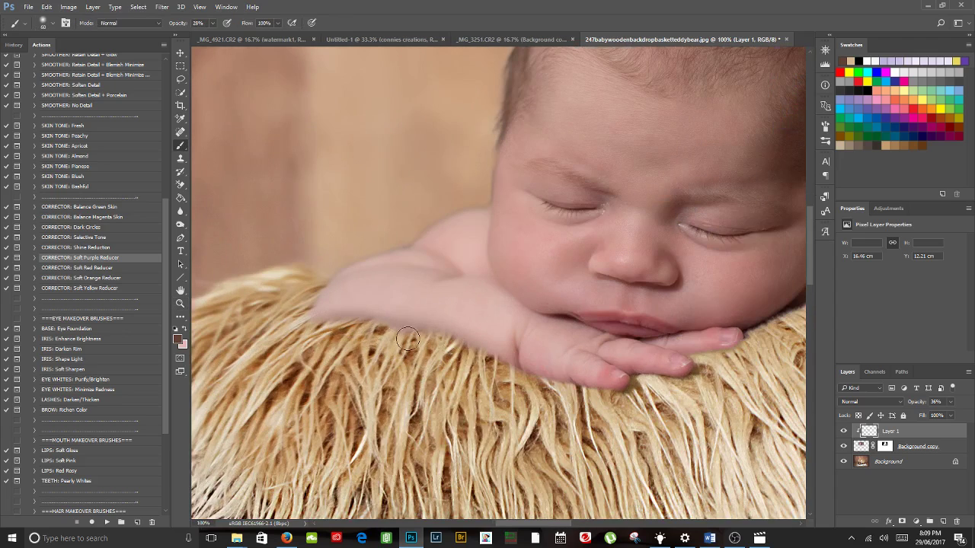
key("z")
left_click_drag(576, 396, 482, 385)
key("b")
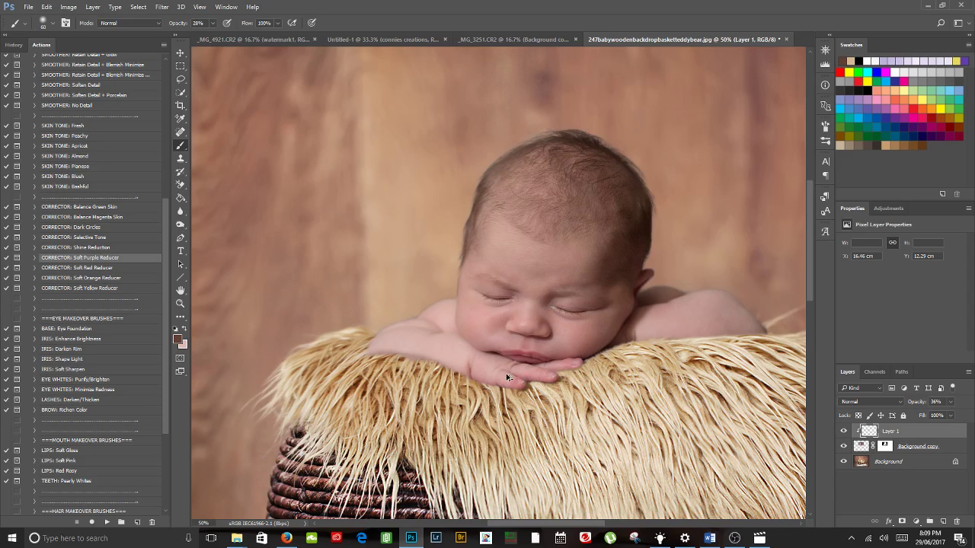
key("z")
key("ctrl+z")
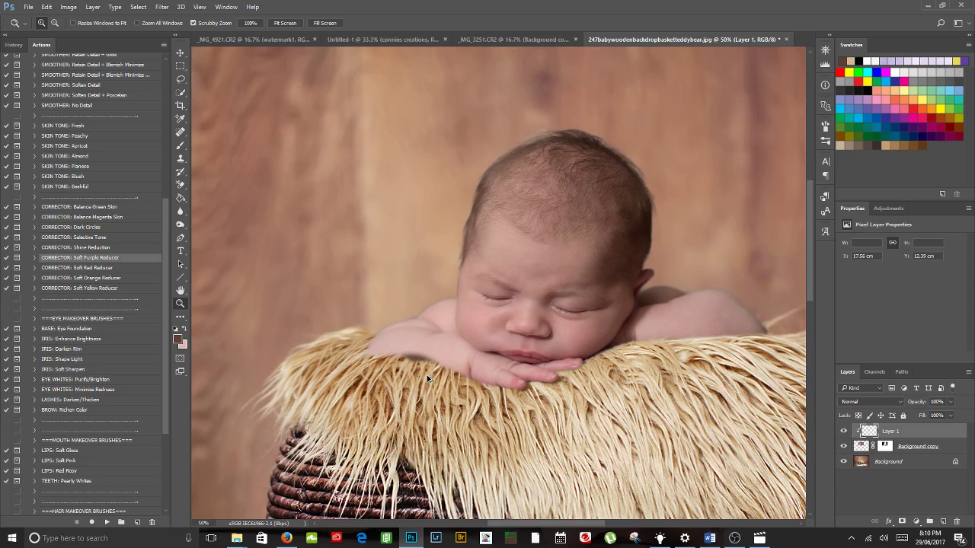
- Duplicate the Background layer for painting shadows on the fur beneath the fingers
mouse_move(423, 375)
left_mouse_down()
mouse_move(488, 343)
mouse_move(201, 288)
left_mouse_up()
key("b")
left_click_drag(487, 473, 147, 379)
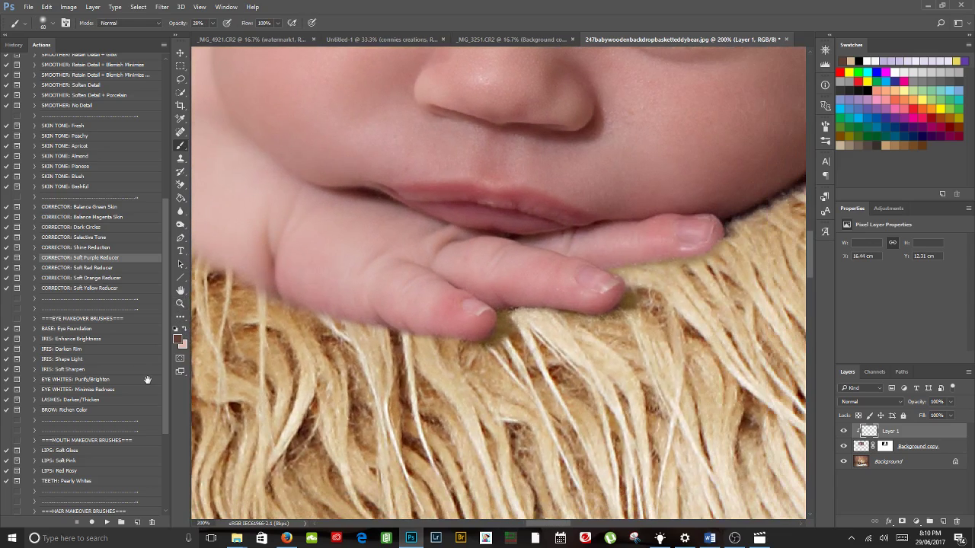
left_click(863, 464)
key("ctrl+j")
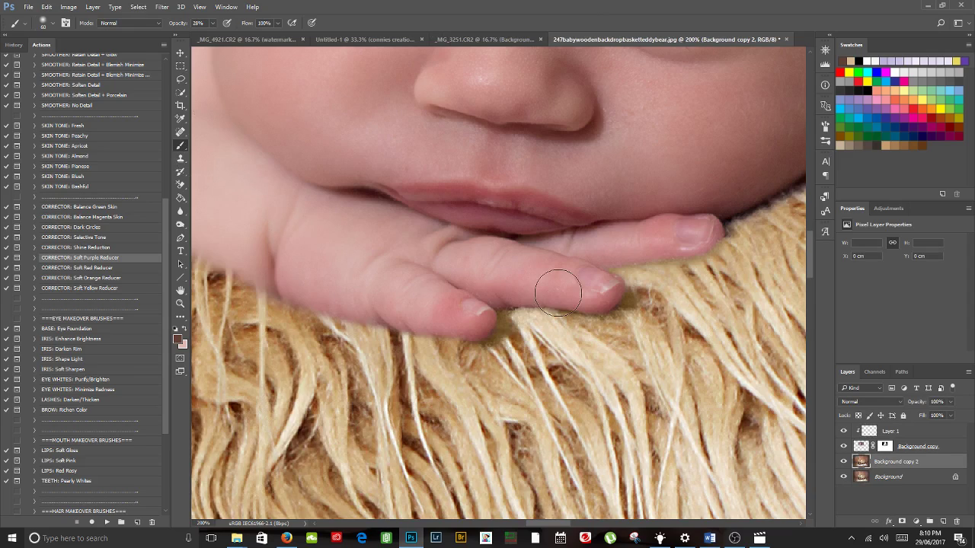
left_click(182, 215)
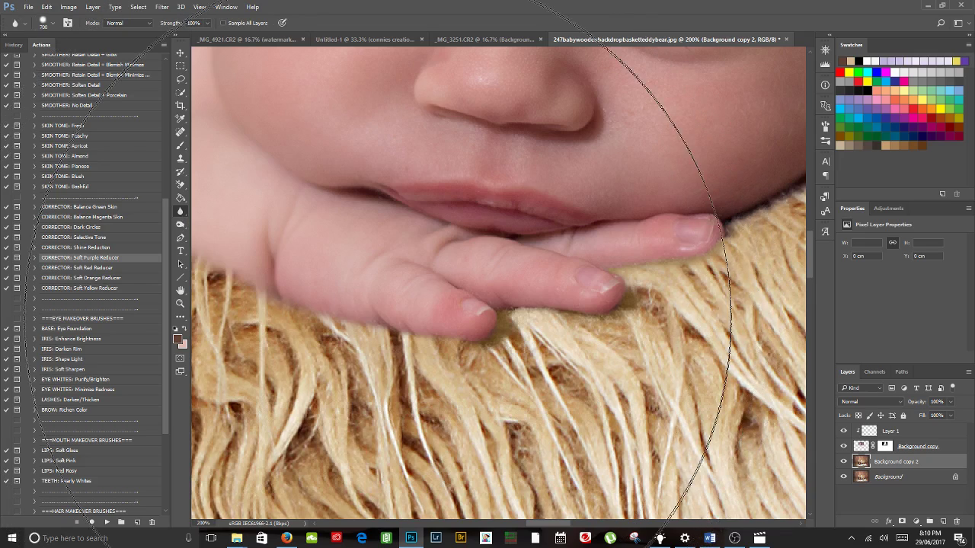
key("bracketleft")
key("bracketleft")
key("bracketleft")
key("bracketleft")
key("bracketleft")
key("bracketleft")
key("bracketleft")
key("bracketleft")
key("bracketleft")
key("bracketleft")
key("bracketleft")
key("bracketleft")
key("bracketleft")
key("bracketleft")
key("bracketleft")
key("bracketleft")
key("bracketleft")
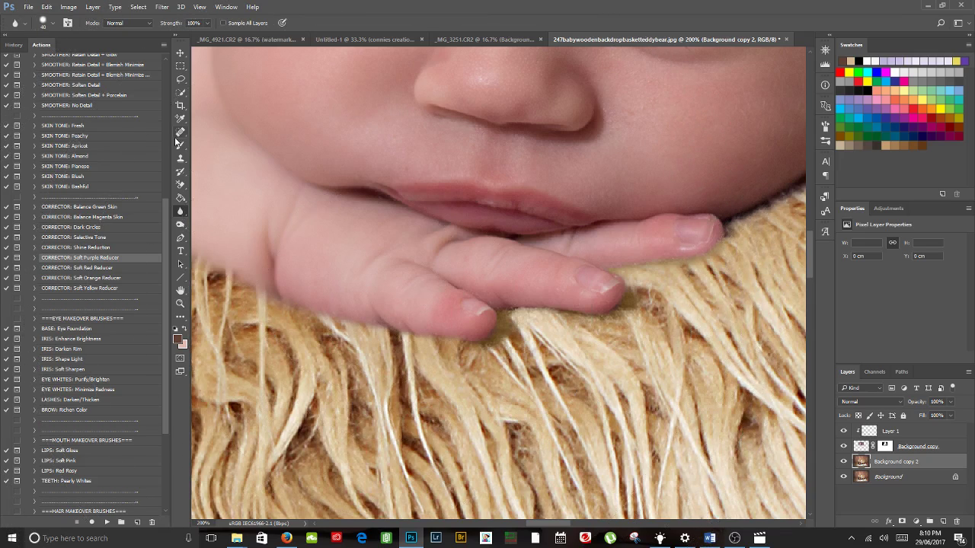
- Return to the Brush tool at 45% opacity and sample a dark brown from the fur below the fingers
left_click(181, 146)
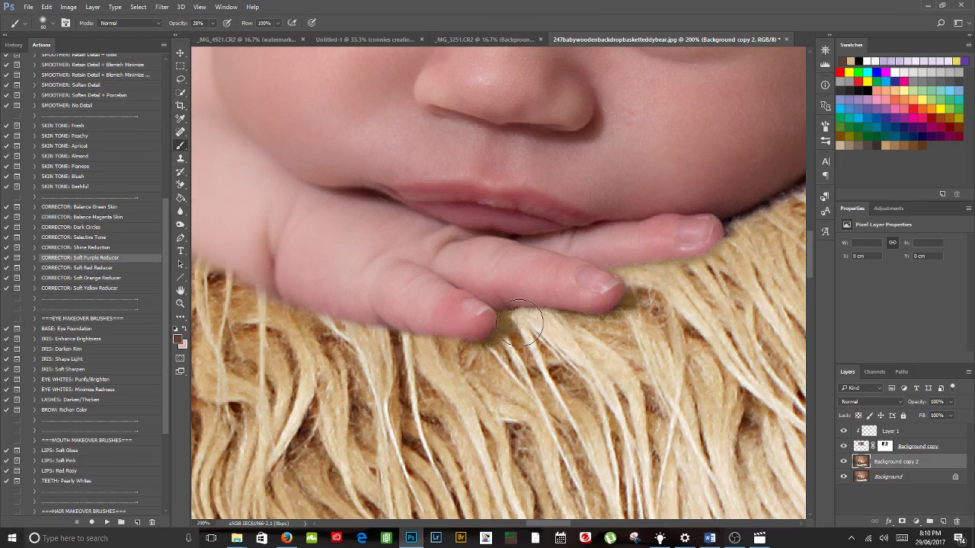
left_click(404, 383, "alt")
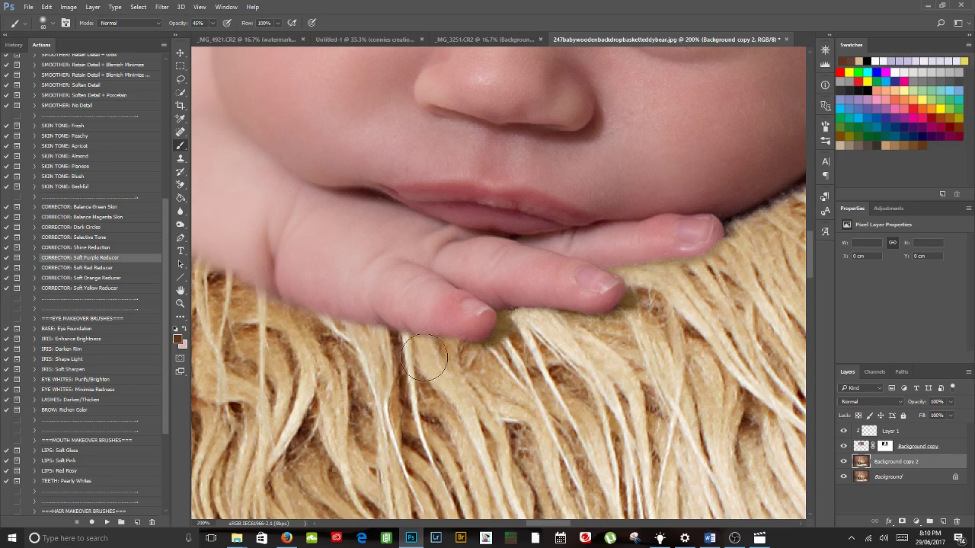
- Try shading the fur under the hand, undo those strokes and reduce the brush size
mouse_move(412, 324)
left_mouse_down()
mouse_move(306, 282)
mouse_move(381, 316)
mouse_move(372, 315)
mouse_move(456, 319)
mouse_move(368, 311)
mouse_move(294, 282)
left_mouse_up()
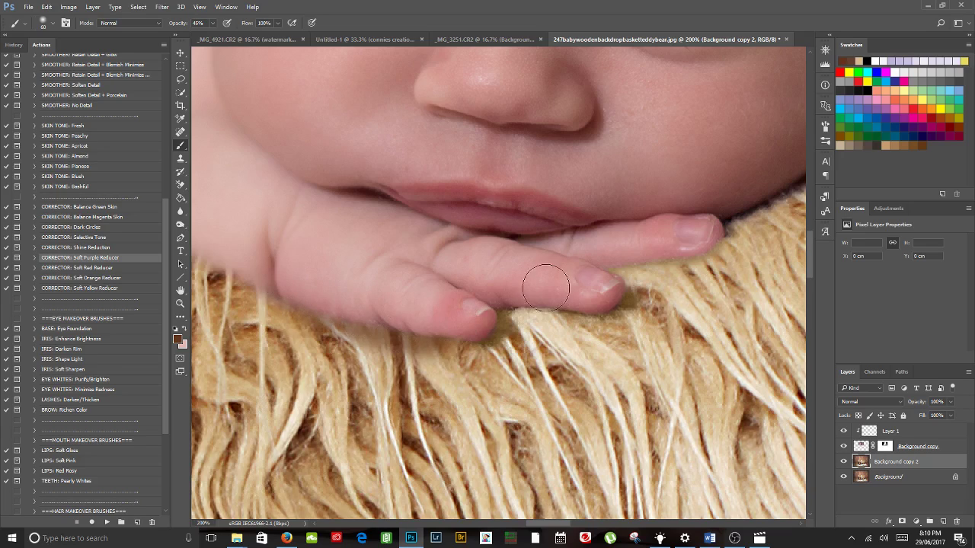
key("bracketleft")
key("bracketleft")
key("bracketleft")
key("ctrl+alt+z")
key("ctrl+alt+z")
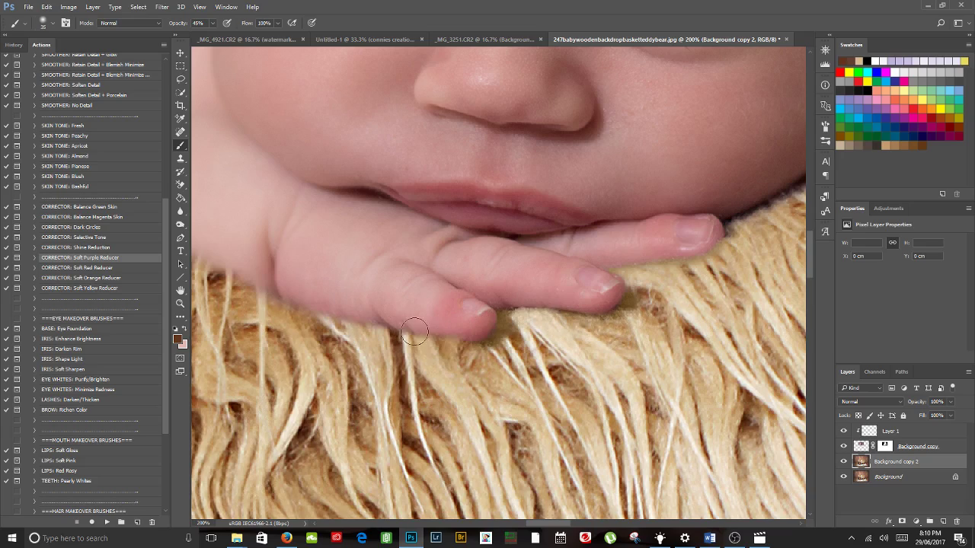
- Paint soft brown contact shadows on the duplicated background's fur beneath the fingertips, hand and wrist
left_click_drag(448, 334, 396, 322)
mouse_move(458, 340)
left_mouse_down()
mouse_move(335, 305)
mouse_move(421, 340)
mouse_move(467, 342)
left_mouse_up()
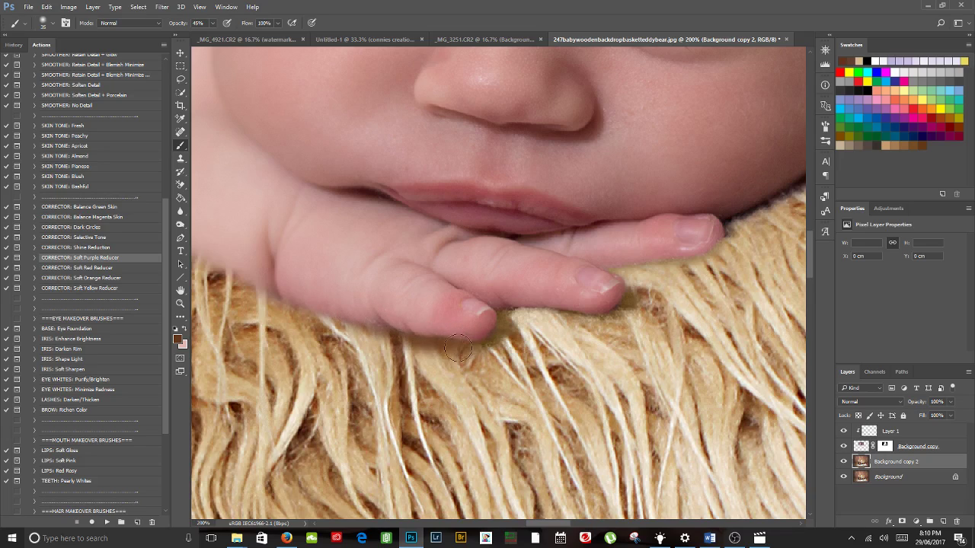
left_click_drag(642, 355, 556, 386)
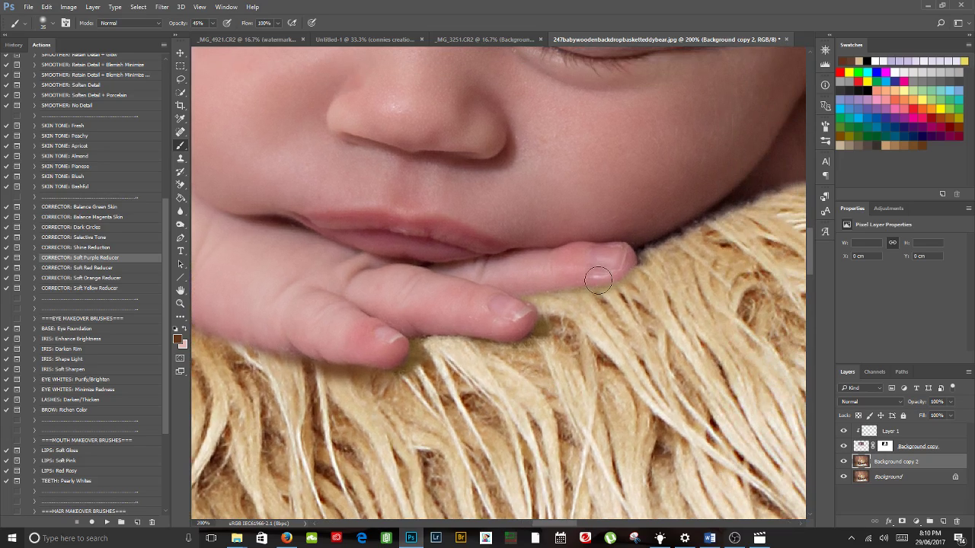
mouse_move(598, 281)
left_mouse_down()
mouse_move(548, 281)
mouse_move(611, 271)
mouse_move(626, 252)
mouse_move(579, 282)
mouse_move(536, 282)
mouse_move(661, 264)
left_mouse_up()
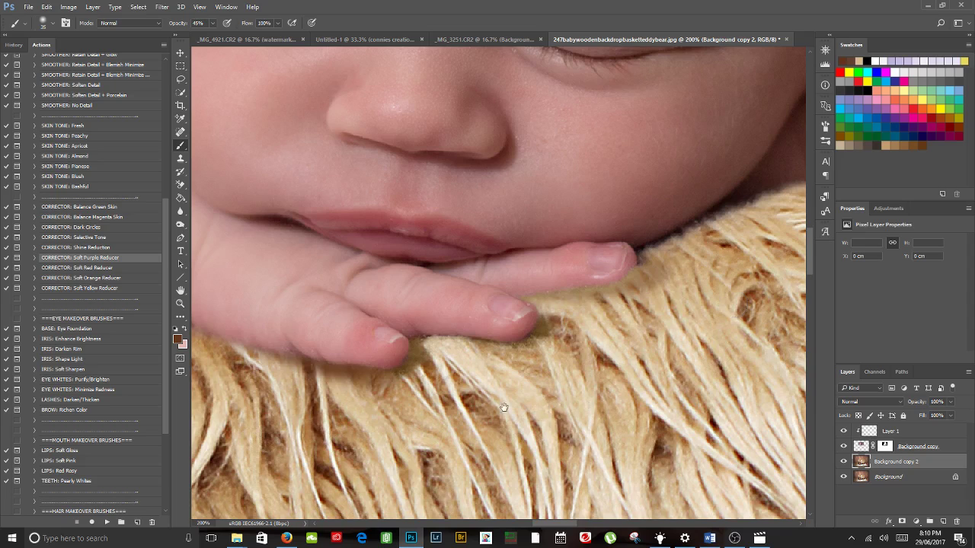
mouse_move(503, 407)
left_mouse_down()
mouse_move(605, 343)
mouse_move(726, 369)
left_mouse_up()
left_click_drag(435, 294, 384, 278)
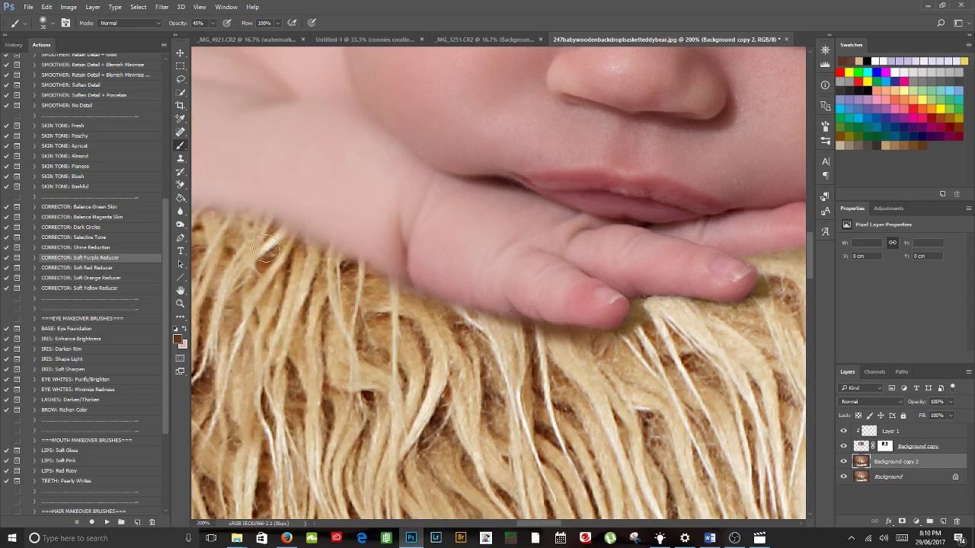
- Select Layer 1 and sample the dark brown shadow between the cheek and the far arm as the brush colour
mouse_move(796, 316)
left_mouse_down()
mouse_move(668, 316)
mouse_move(458, 350)
left_mouse_up()
left_click_drag(762, 342, 505, 381)
left_click_drag(677, 301, 594, 322)
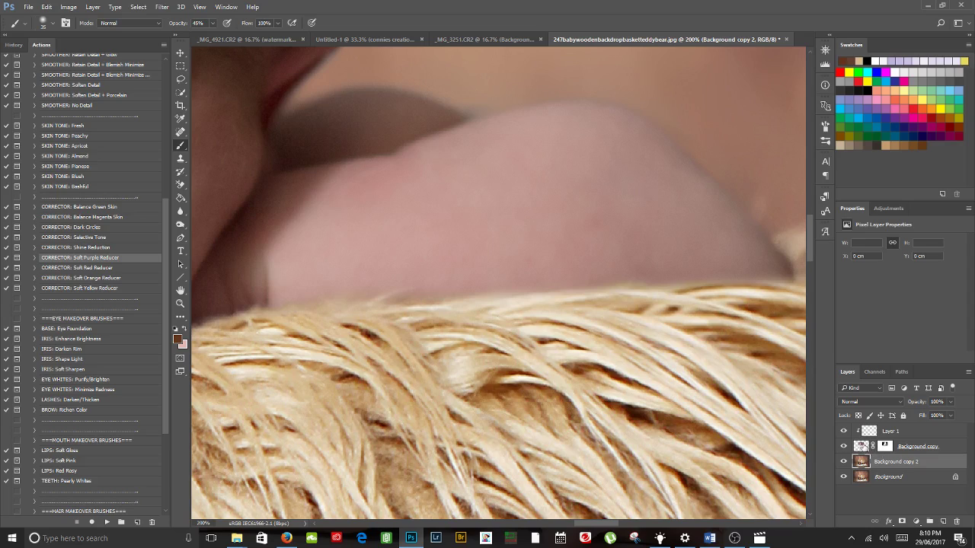
left_click(872, 434)
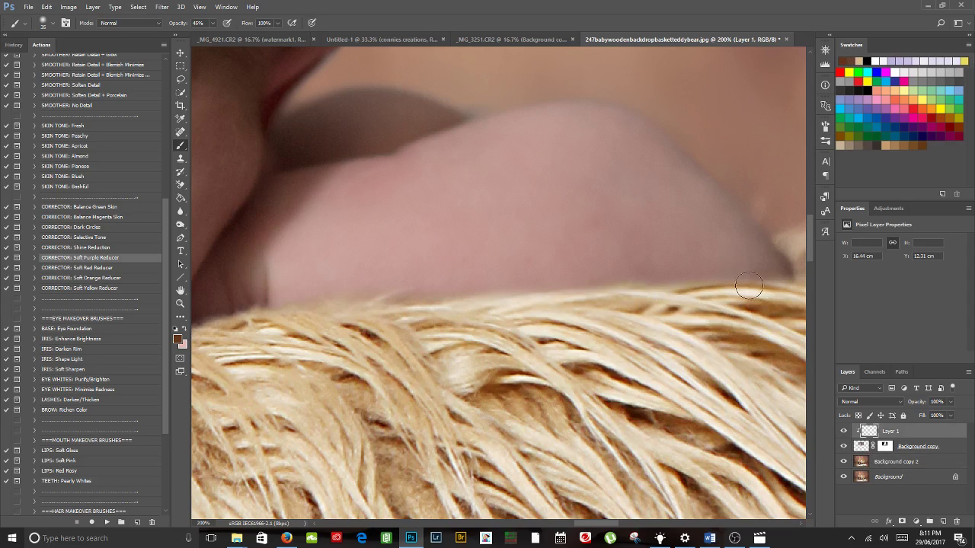
left_click_drag(748, 286, 454, 299)
key("ctrl+z")
left_click(290, 194, "alt")
- Enlarge the brush to 70 px and shade the far arm's lower edge where it meets the fur
key("bracketright")
key("bracketright")
key("bracketright")
key("bracketright")
key("bracketright")
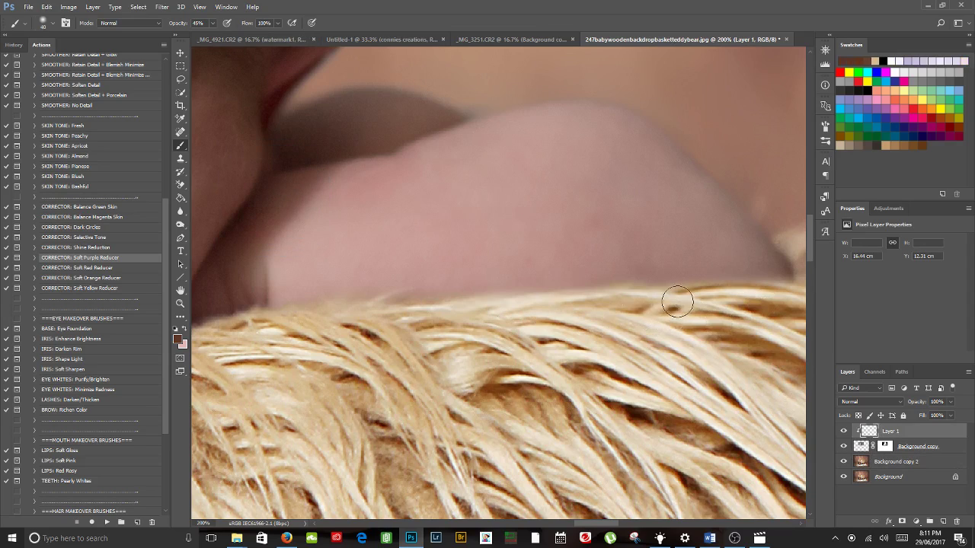
mouse_move(764, 297)
left_mouse_down()
mouse_move(675, 292)
mouse_move(400, 316)
left_mouse_up()
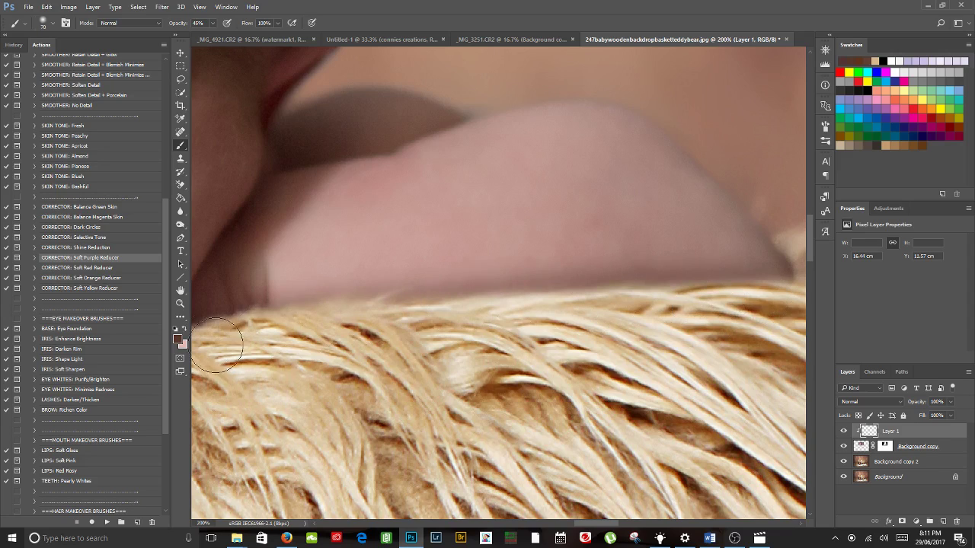
key("ctrl+z")
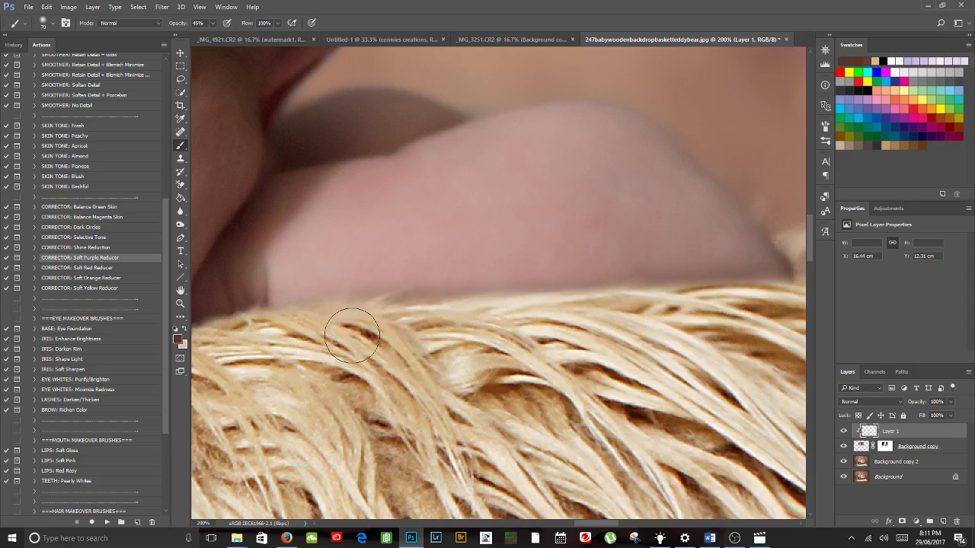
key("ctrl+z")
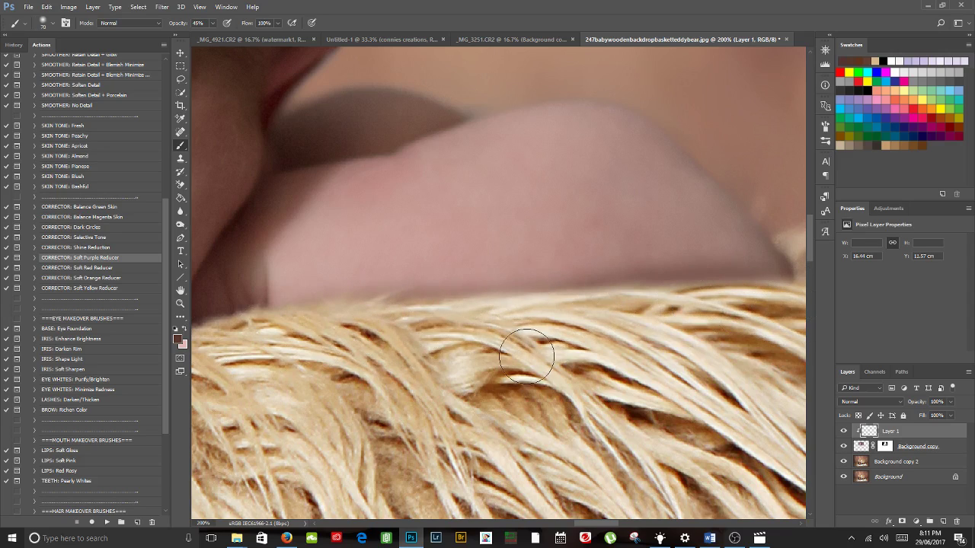
- Set Layer 1's opacity to 81% and check the arm shading against the whole composite
key("alt+space")
left_click(625, 351, "alt")
key("b")
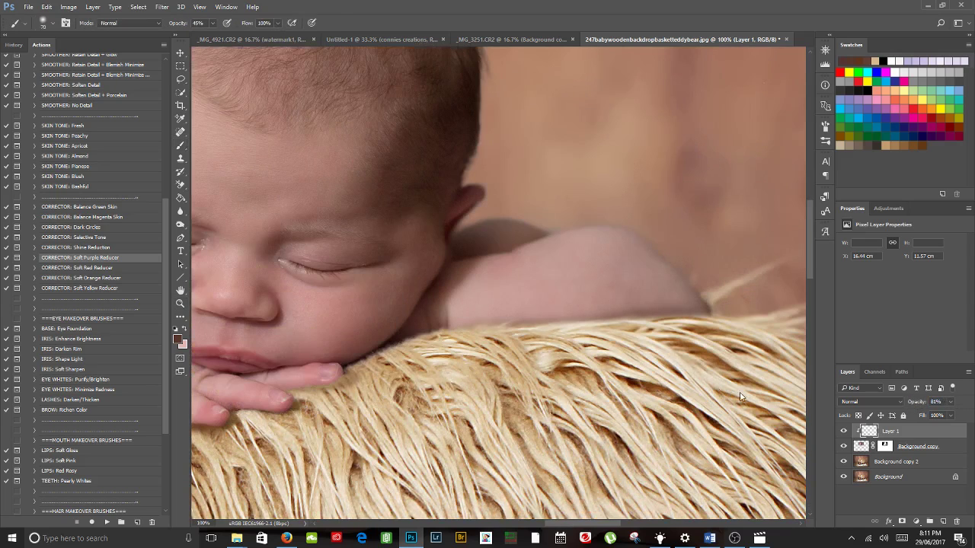
key("z")
key("ctrl+minus")
key("ctrl+minus")
key("b")
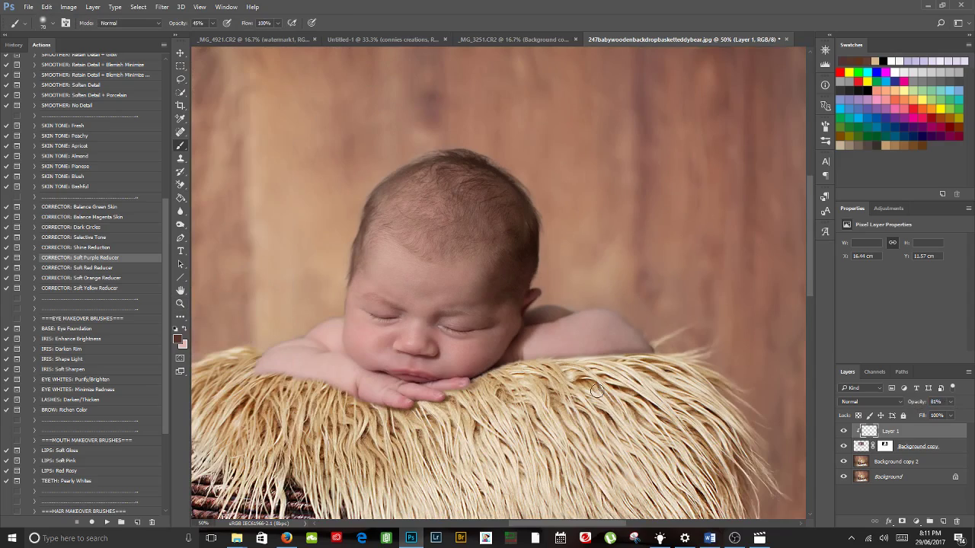
key("z")
left_click(652, 372)
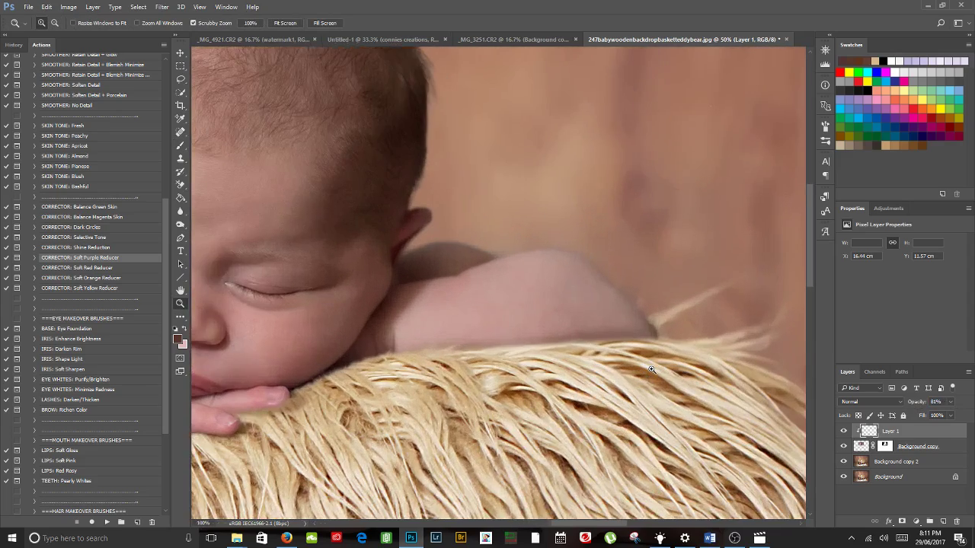
- Enlarge the brush to 250 px and shade the far arm's lower area above the fur on Layer 1 at 45% opacity
left_click(652, 372)
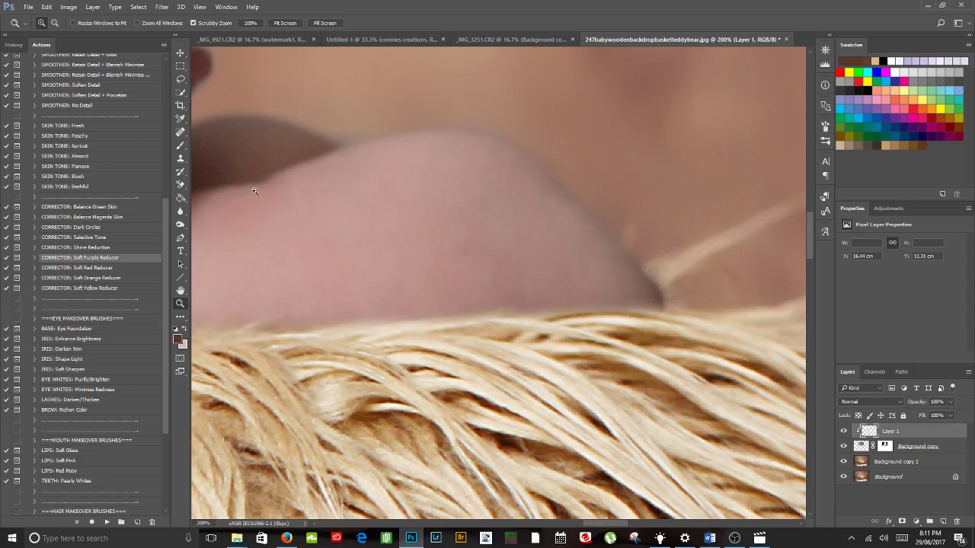
left_click(181, 146)
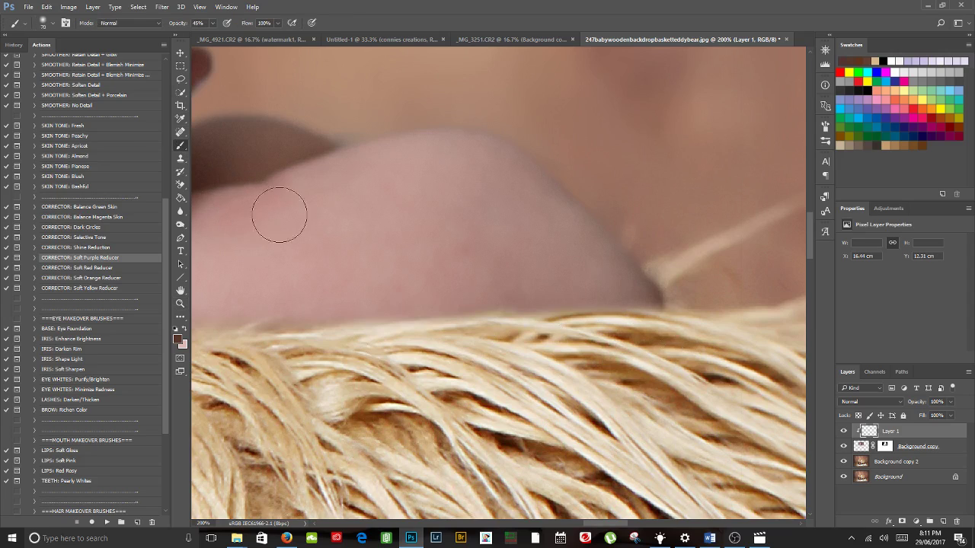
key("bracketright")
key("bracketright")
key("bracketright")
key("bracketright")
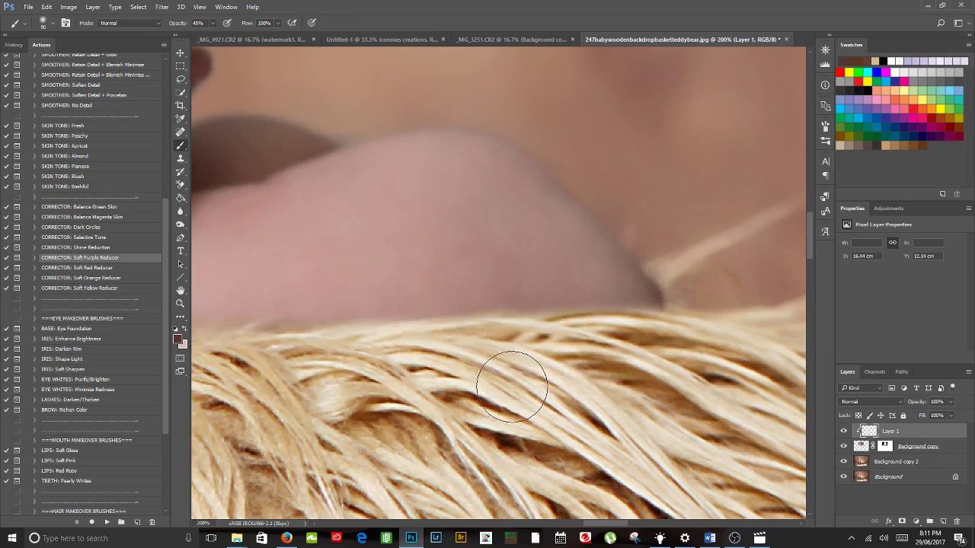
key("bracketright")
key("bracketright")
key("bracketright")
key("bracketright")
key("bracketright")
key("bracketright")
key("bracketright")
key("bracketright")
key("bracketright")
key("bracketright")
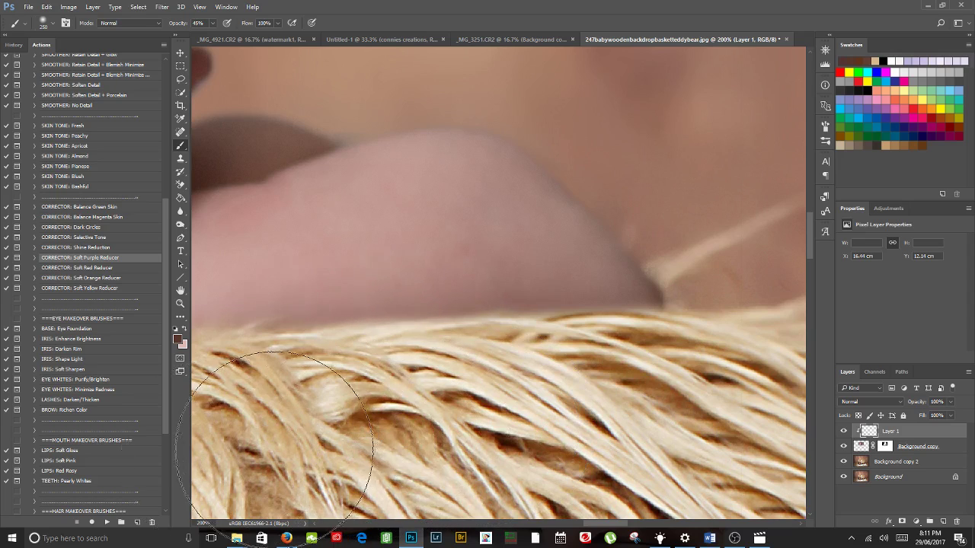
left_click_drag(610, 427, 884, 358)
left_click_drag(572, 358, 533, 355)
- Examine the arm shading and the hand's contact with the fur, close up and across the whole composite
key("z")
left_click(441, 350, "alt")
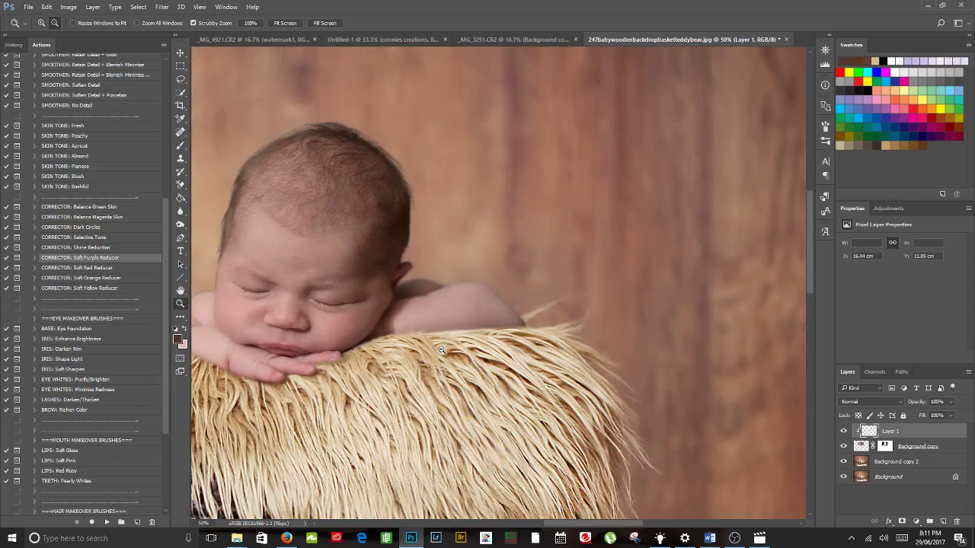
left_click(442, 350, "alt")
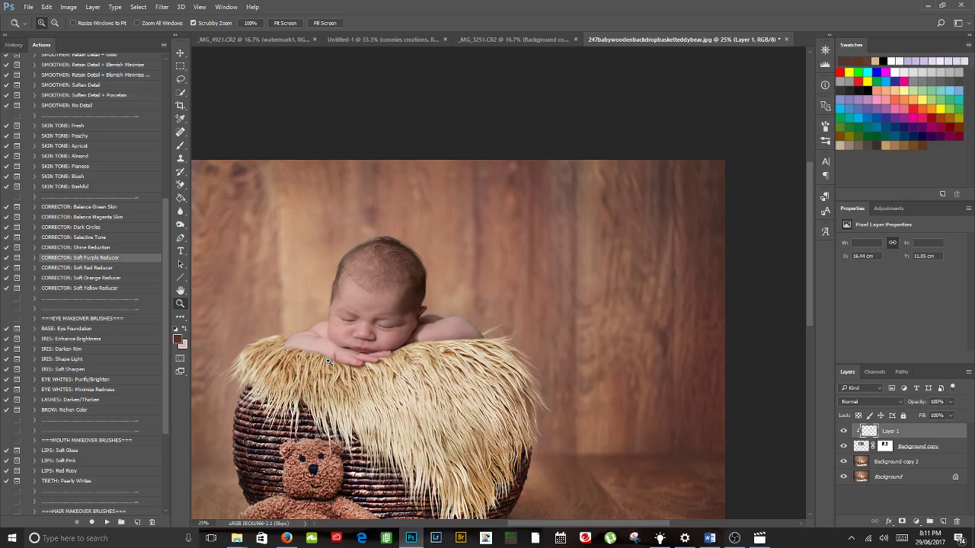
left_click(328, 360)
key("b")
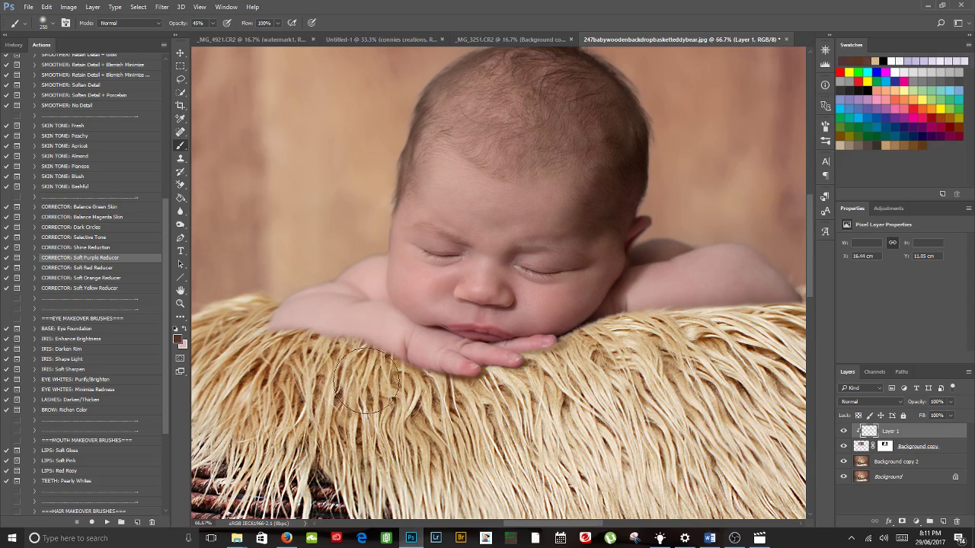
key("z")
left_click(557, 439, "alt")
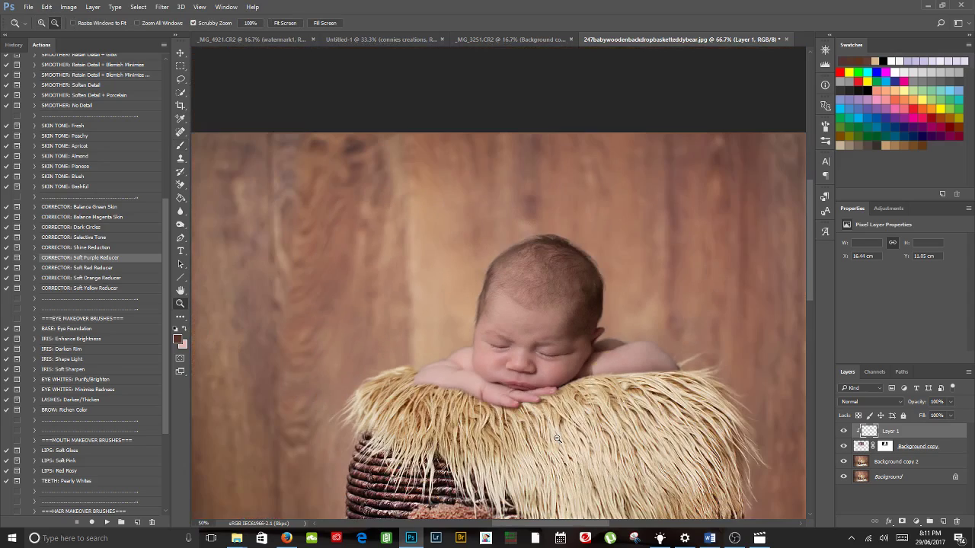
left_click(557, 439, "alt")
left_click(557, 439, "alt")
key("b")
key("z")
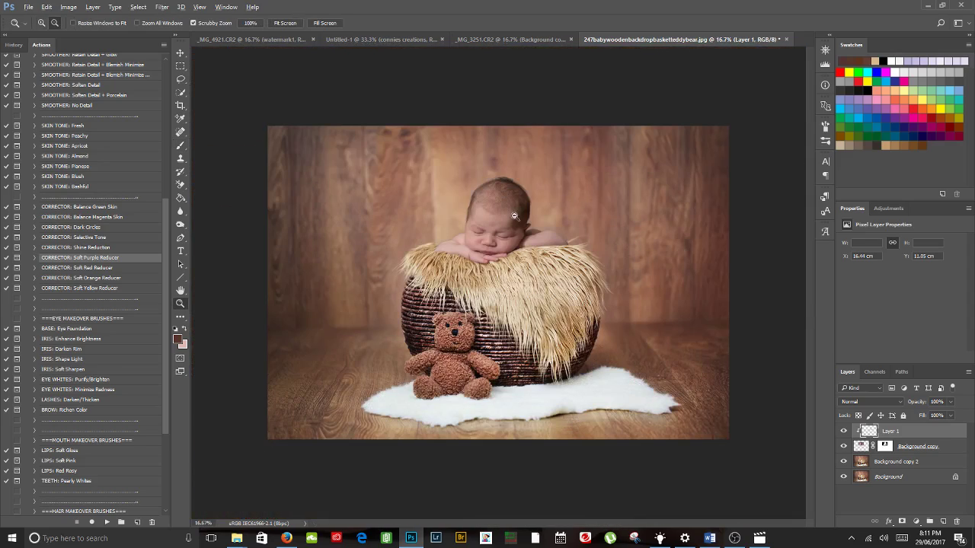
- Select the Background copy layer's mask, set the brush opacity to 100%, and clean up the near shoulder's edge with black
left_click(505, 209)
left_click(505, 208)
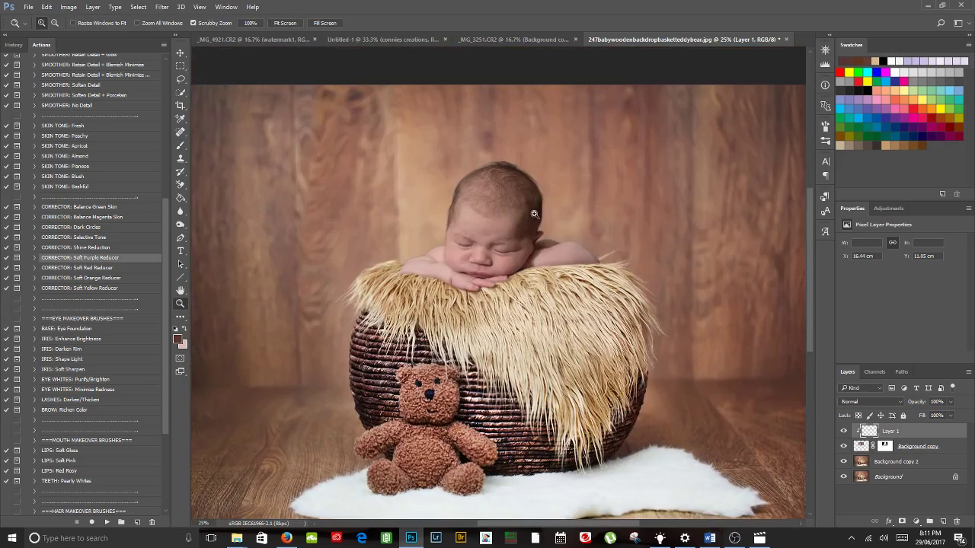
left_click_drag(429, 217, 453, 257)
left_click(453, 257)
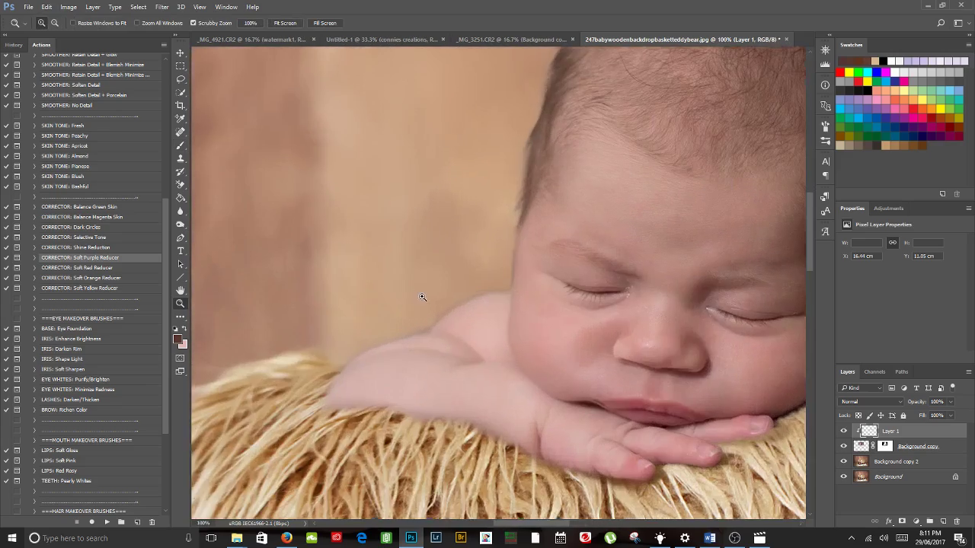
left_click(424, 298)
key("b")
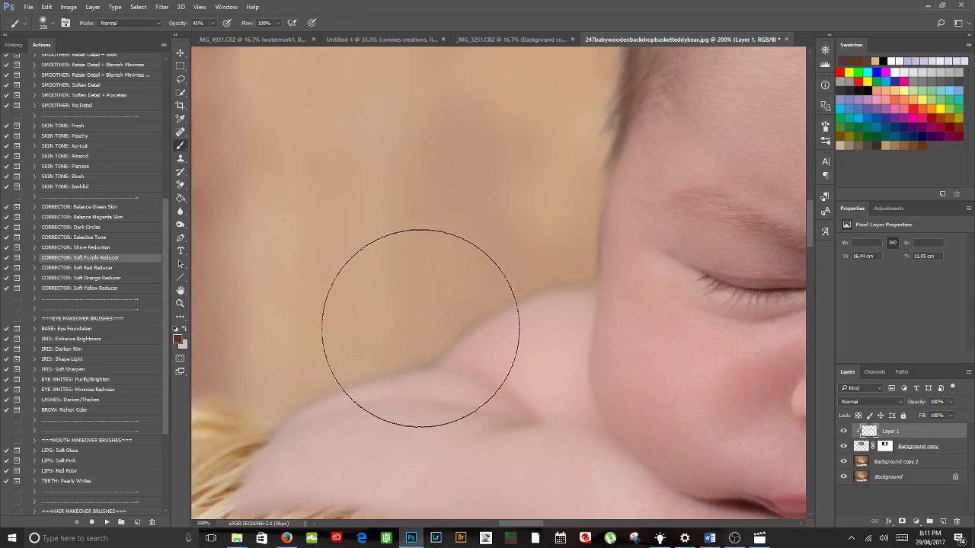
left_click(883, 447)
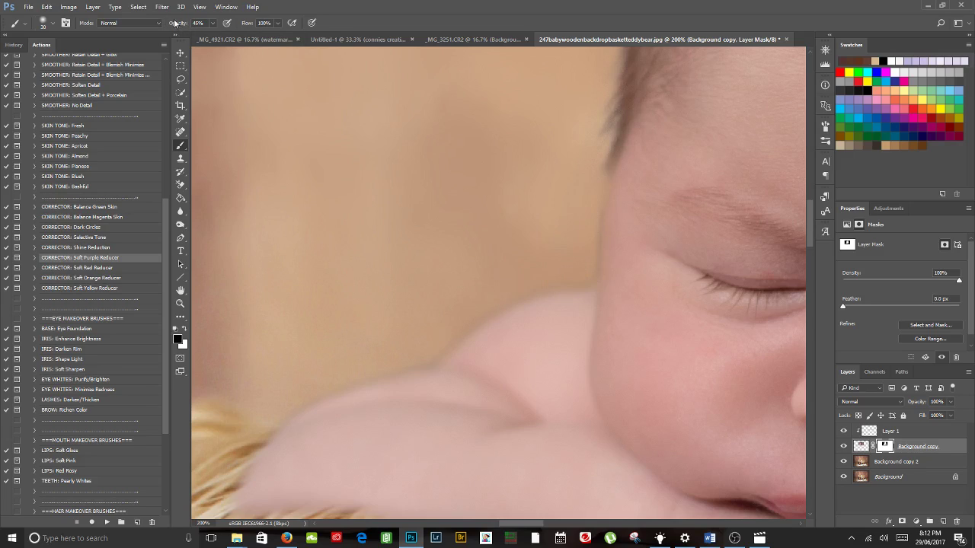
left_click_drag(178, 24, 313, 29)
left_click_drag(687, 181, 522, 385)
left_click_drag(606, 200, 529, 338)
- Refine the Background copy mask around the ear, far shoulder and far arm, using a black brush enlarged to 30 px
mouse_move(785, 164)
left_mouse_down()
mouse_move(678, 377)
mouse_move(648, 379)
mouse_move(574, 257)
left_mouse_up()
left_click_drag(482, 277, 505, 183)
left_click_drag(605, 355, 541, 276)
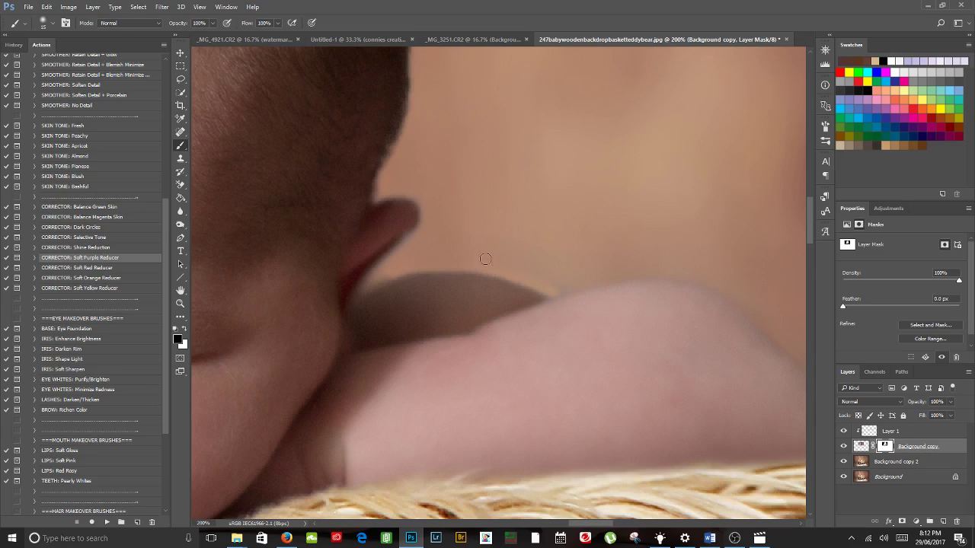
key("bracketright")
key("bracketright")
left_click_drag(764, 298, 481, 241)
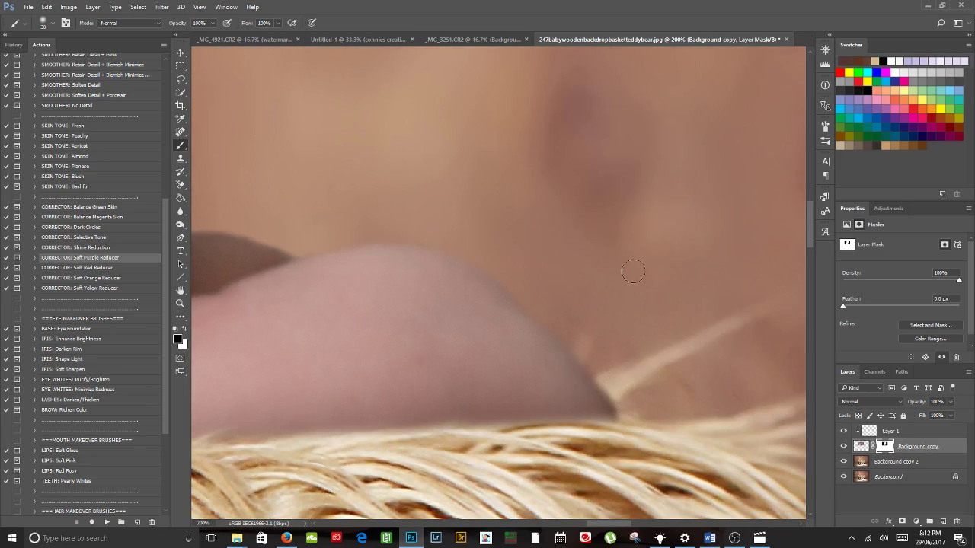
- Check the cleaned mask edges against the whole composite
key("x")
key("z")
left_click(411, 392, "alt")
left_click(409, 393, "alt")
left_click(409, 393, "alt")
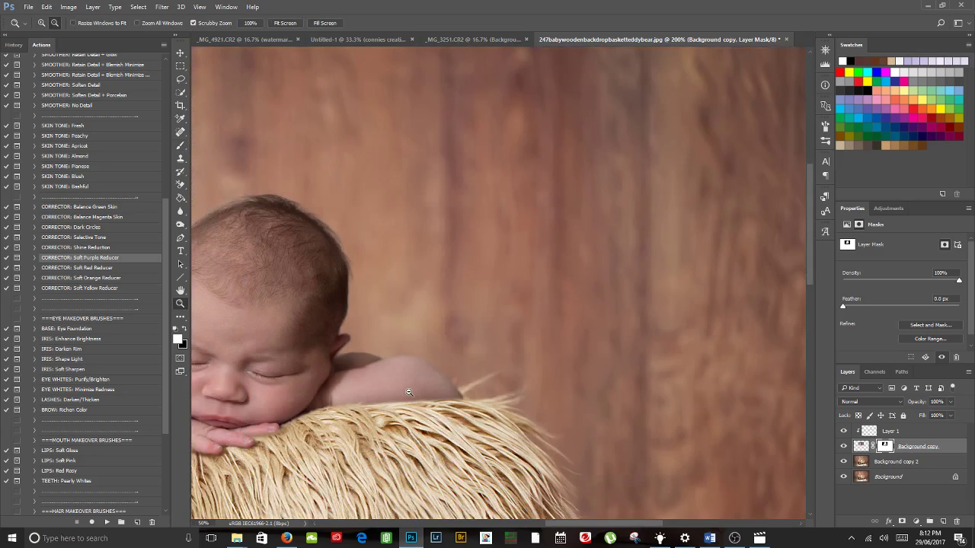
left_click(409, 392, "alt")
left_click(409, 392, "alt")
left_click(409, 393, "alt")
key("b")
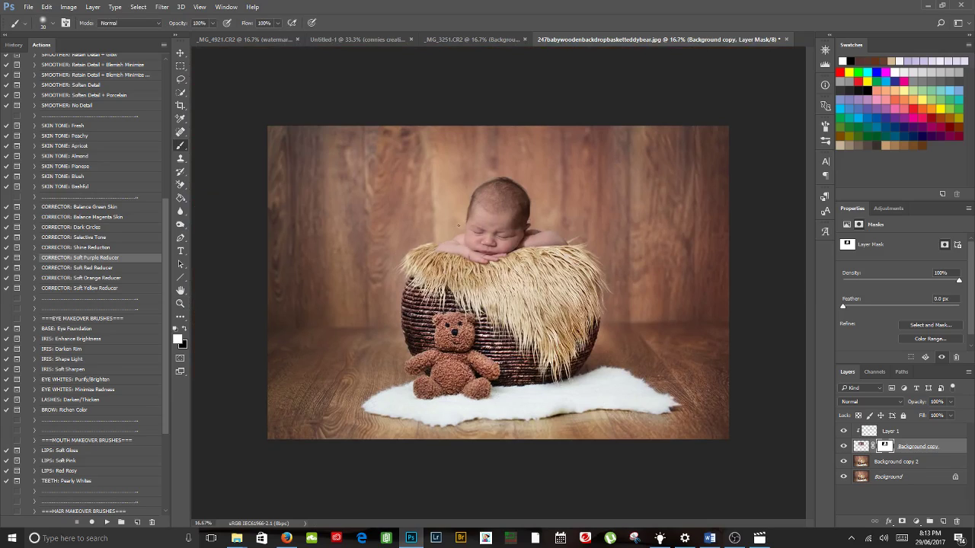
- Merge the Background copy 2 layer down into the Background layer
right_click(904, 467)
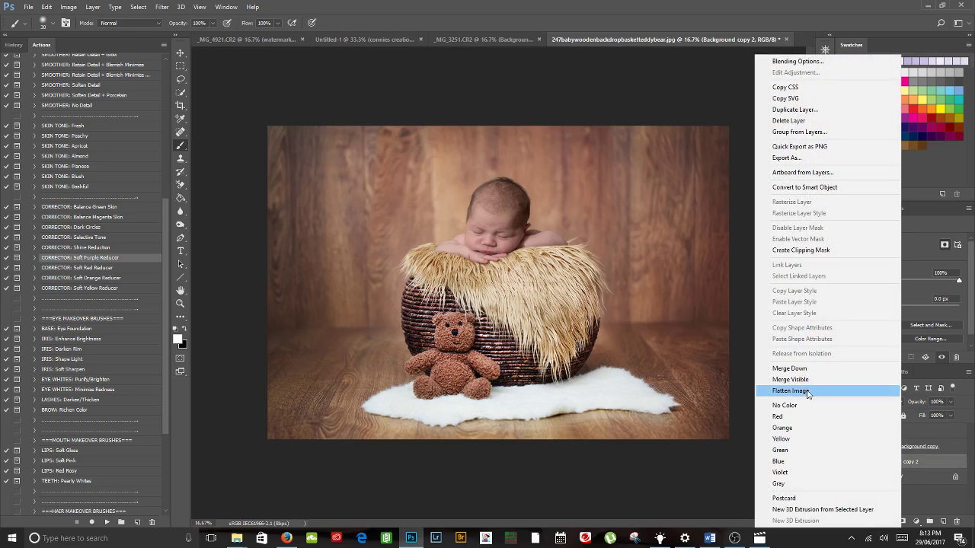
left_click(792, 369)
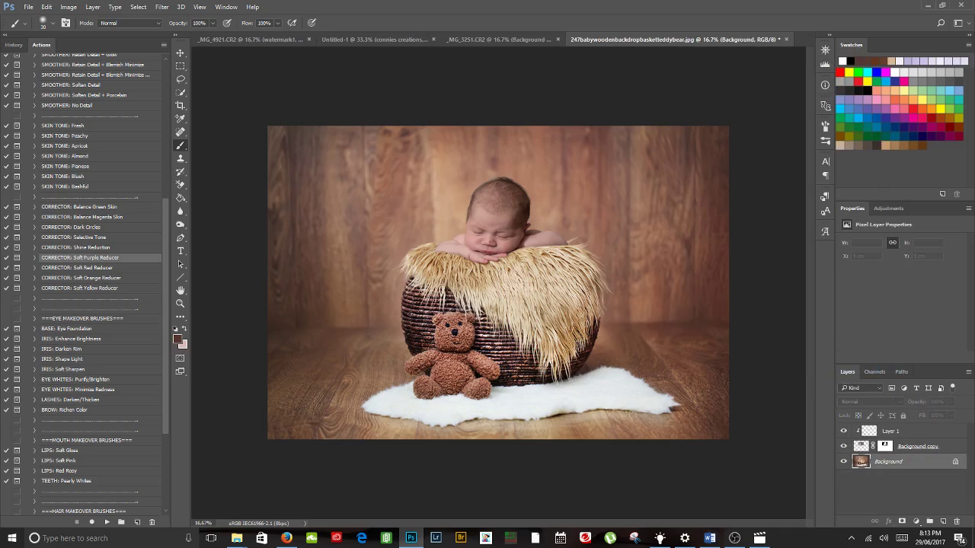
key("z")
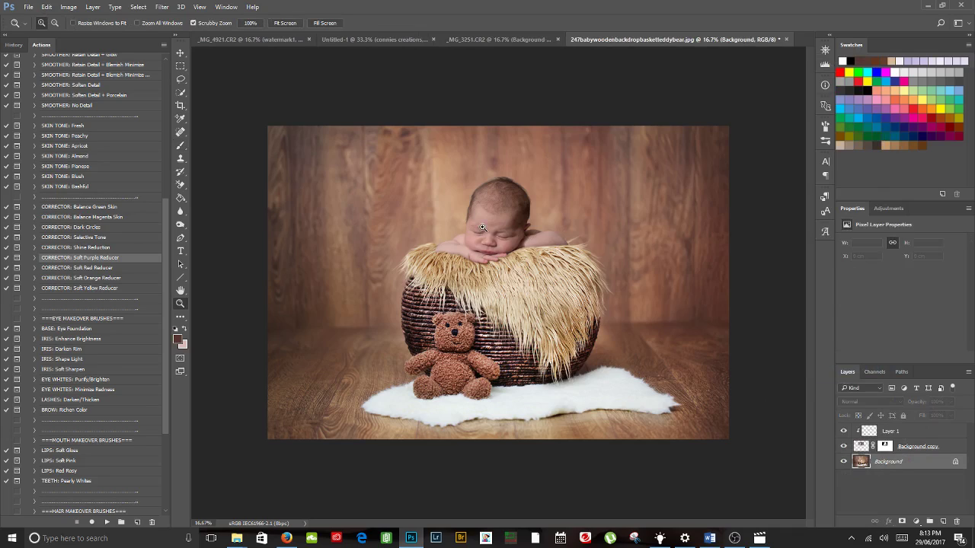
left_click(482, 227)
key("b")
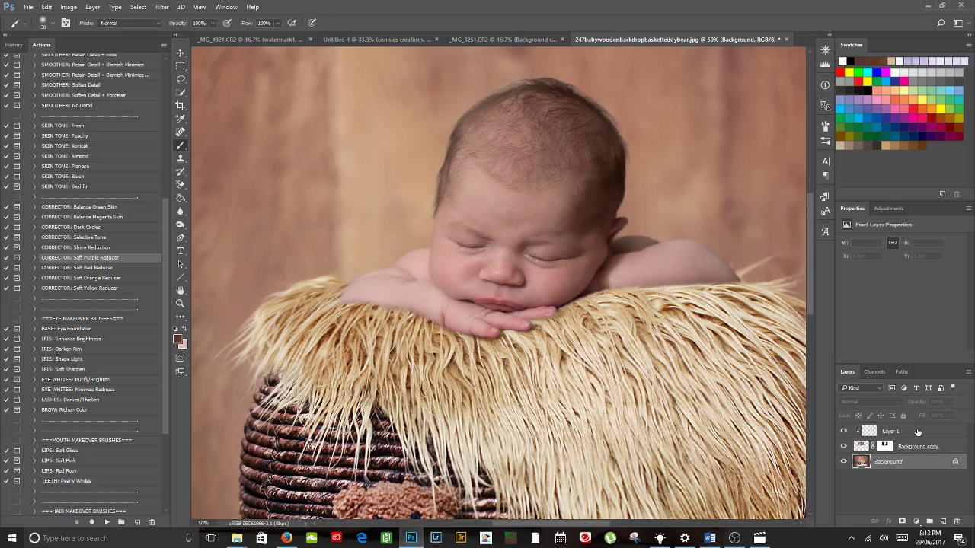
- Add a Curves adjustment layer directly above Layer 1
left_click(906, 431)
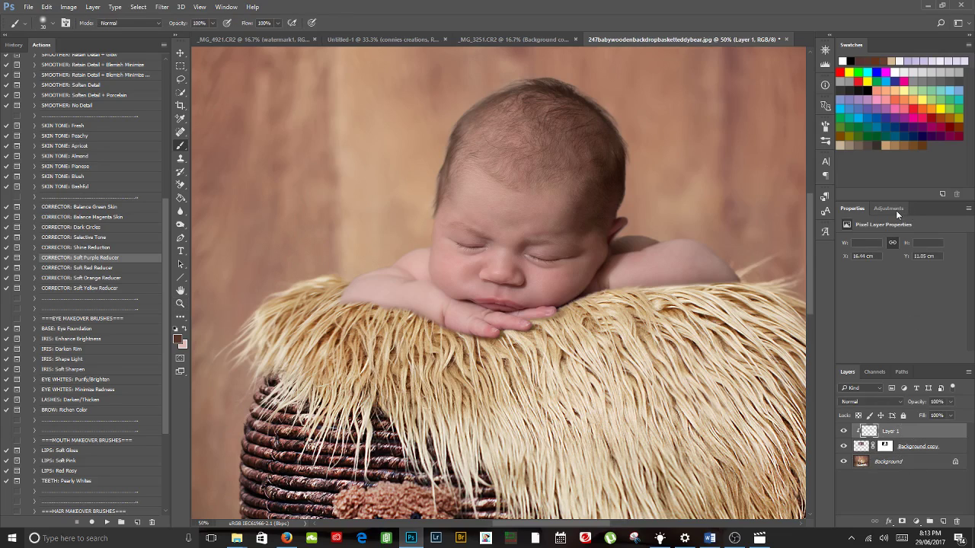
left_click(896, 210)
left_click(890, 233)
key("z")
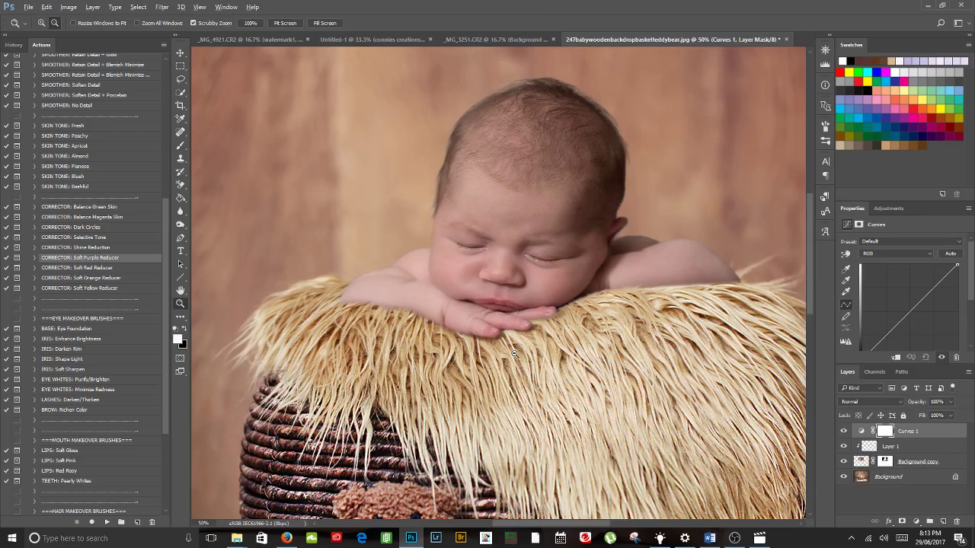
left_click(514, 353, "alt")
left_click(514, 352, "alt")
key("b")
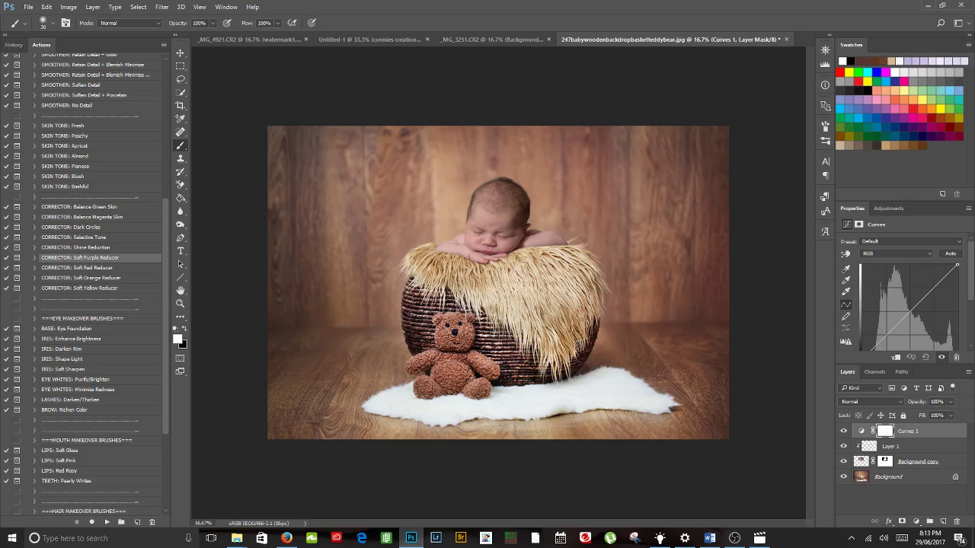
- Clip Curves 1 to the newborn's layers and slightly adjust an RGB midtone point, comparing with the adjustment hidden
left_click(912, 313)
left_click(895, 357)
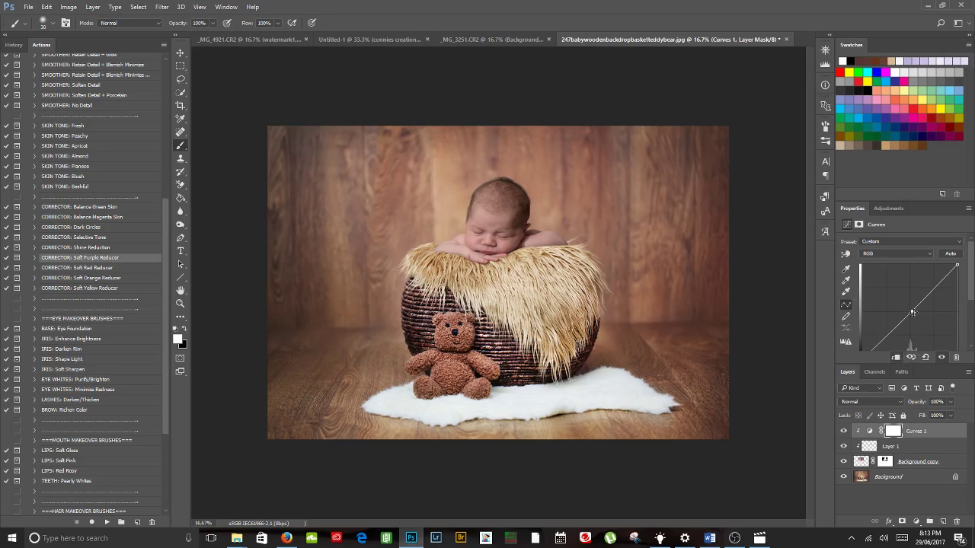
left_click_drag(912, 313, 913, 312)
left_click(843, 431)
left_click(844, 432)
- Make slight midtone adjustments to the Red and Blue channel curves in Curves 1
left_click(882, 254)
left_click(884, 268)
left_click_drag(908, 315, 907, 314)
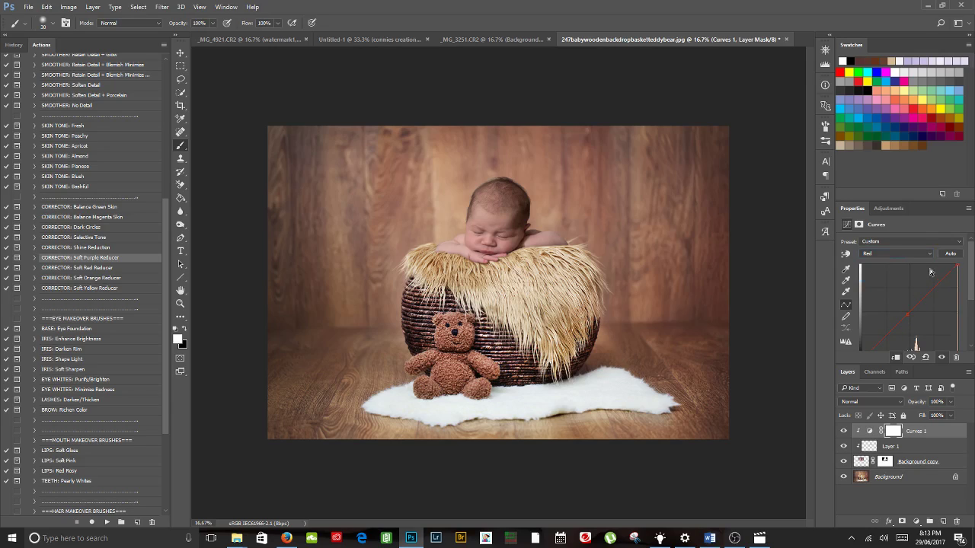
mouse_move(957, 266)
left_mouse_down()
mouse_move(948, 266)
mouse_move(961, 268)
left_mouse_up()
left_click(895, 254)
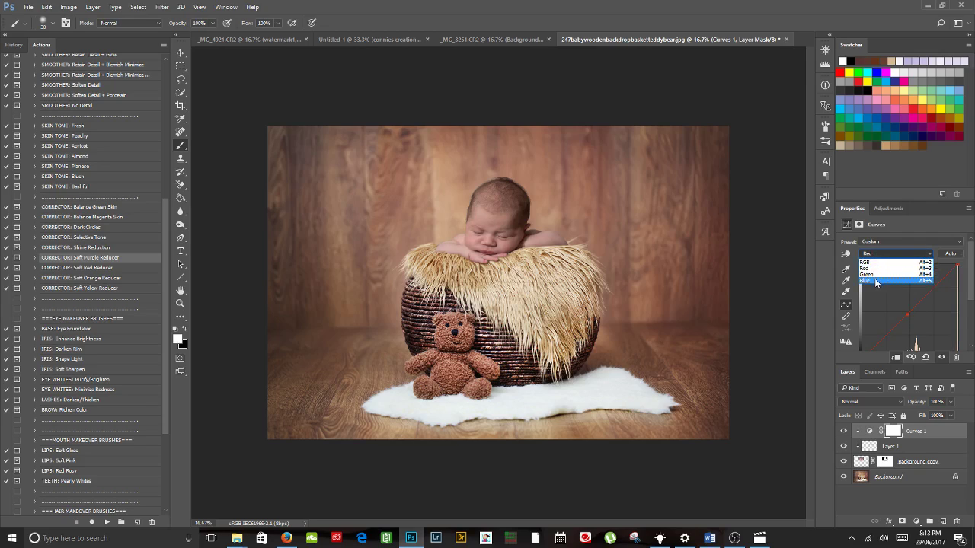
left_click(878, 283)
left_click_drag(906, 314, 907, 315)
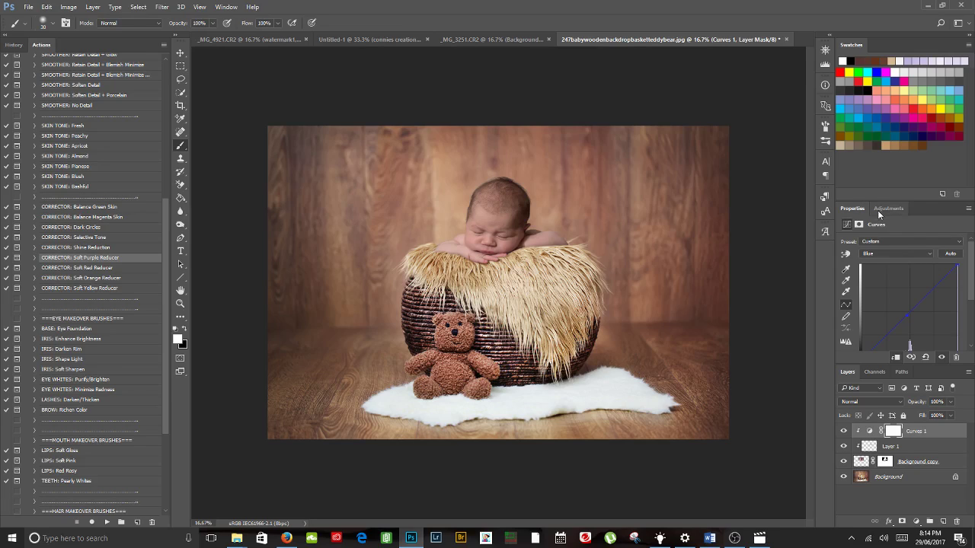
- Raise the RGB curve's midpoint slightly in Curves 1 and compare the newborn with the adjustment off and on
left_click(884, 253)
left_click(880, 265)
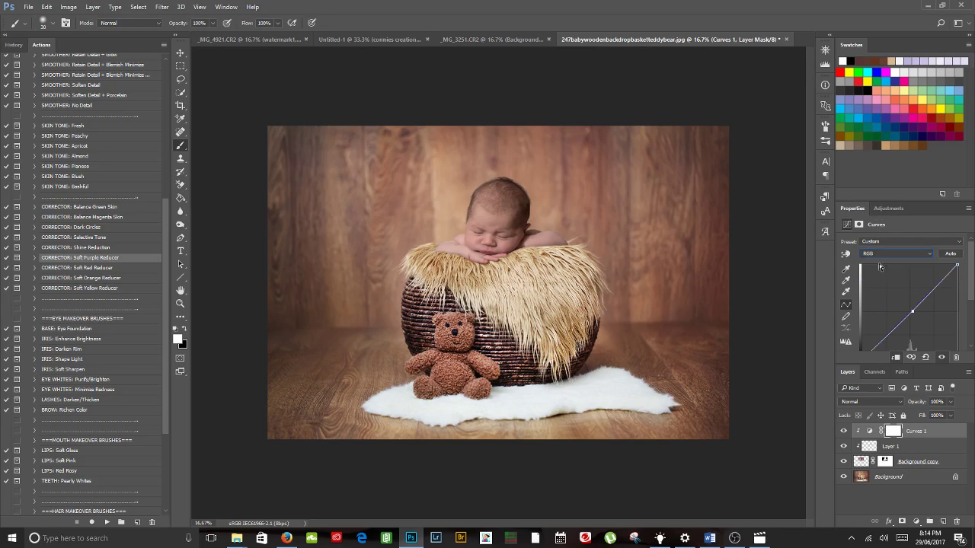
left_click(912, 311)
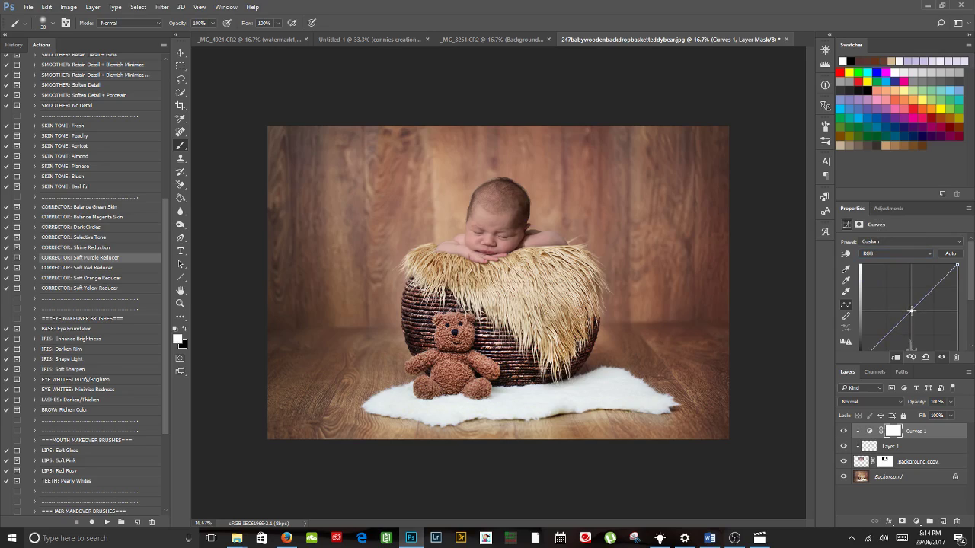
left_click(844, 431)
left_click(844, 432)
left_click(844, 432)
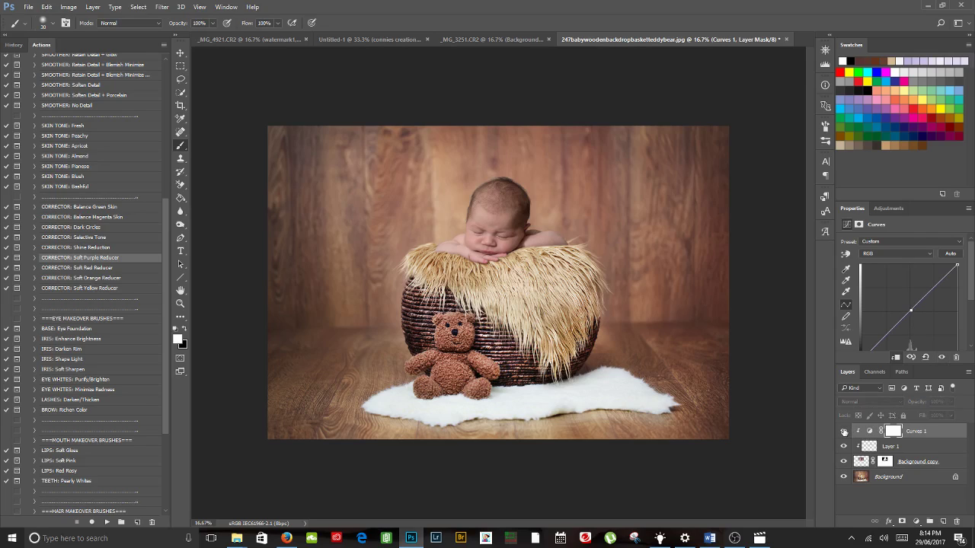
left_click(844, 432)
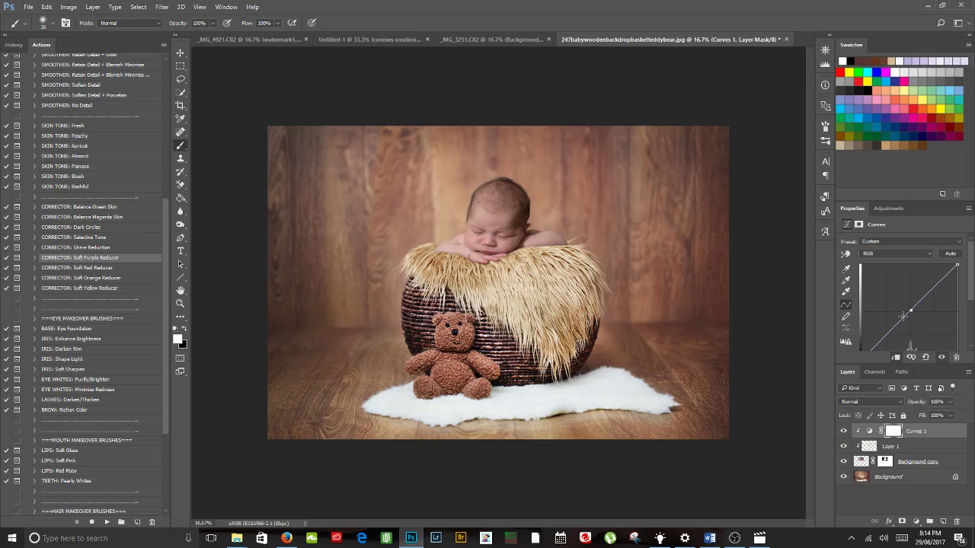
- Add a Photo Filter with Warming Filter (85) at 25% density, clipped to the newborn, and set its opacity to 53%
left_click(892, 209)
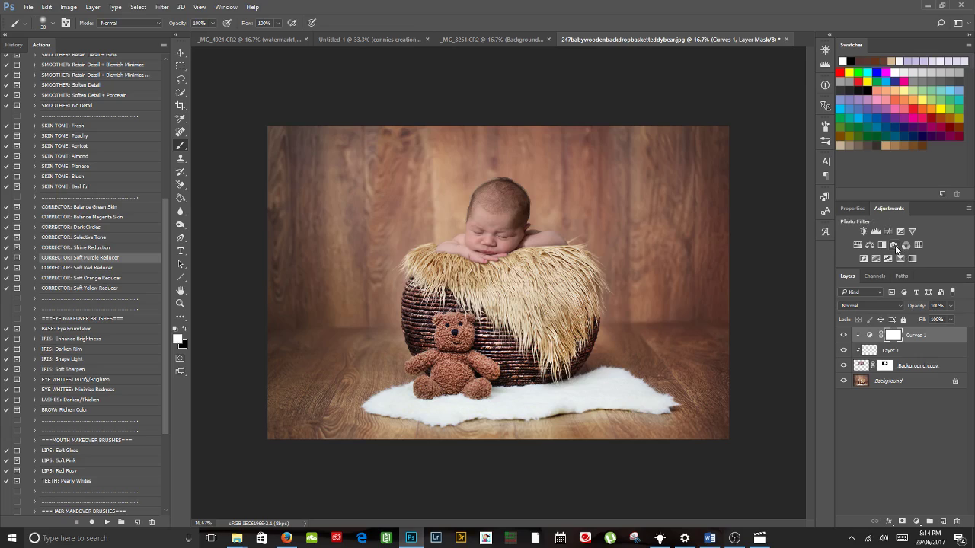
left_click(900, 258)
left_click(900, 256)
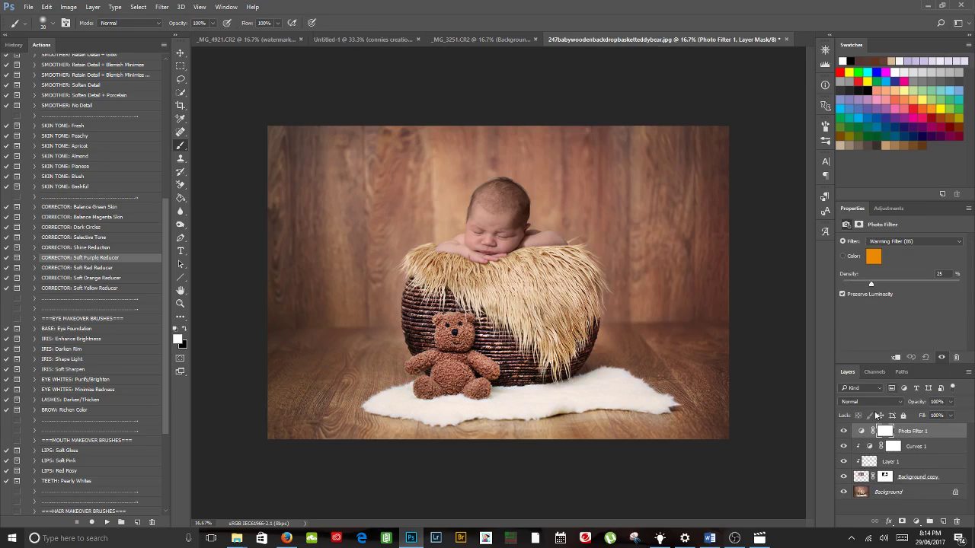
left_click(895, 358)
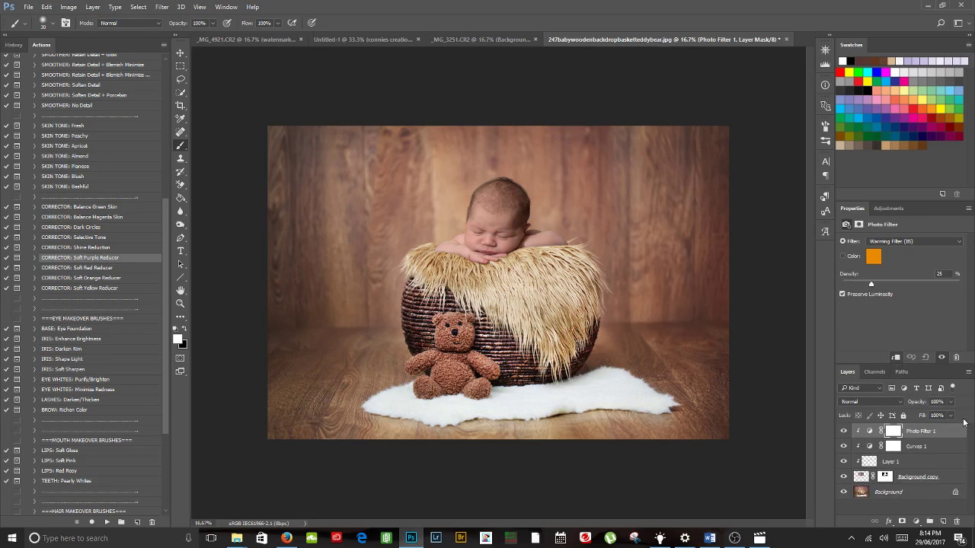
left_click_drag(922, 404, 897, 410)
- Inspect the warmed skin tone close up and in the full composite
mouse_move(660, 538)
key("z")
left_click(479, 255, "alt")
left_click(523, 190)
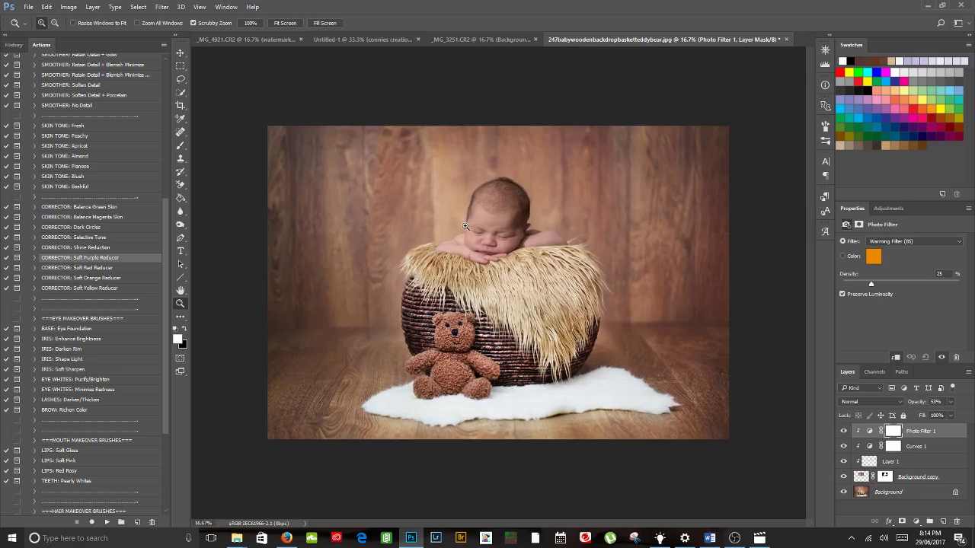
left_click_drag(464, 227, 525, 334)
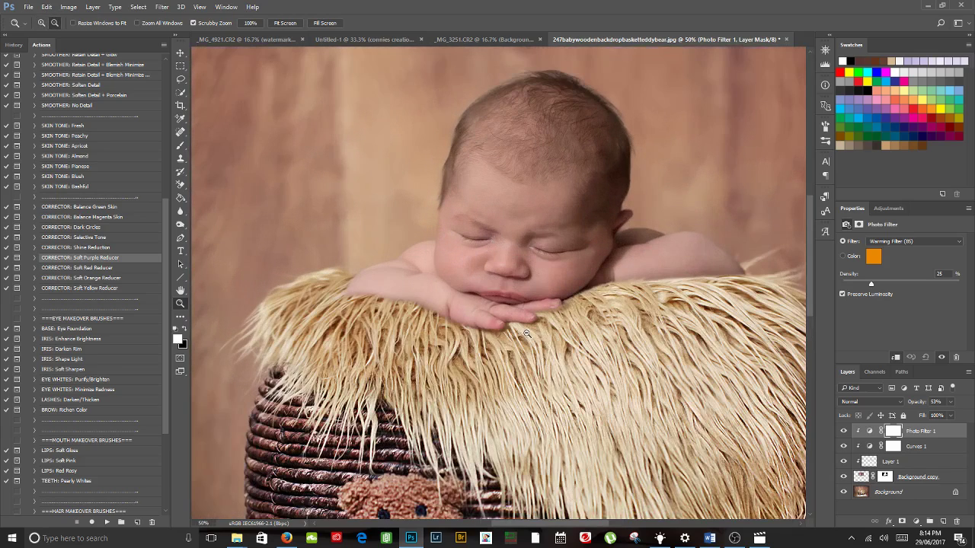
key("ctrl+0")
key("b")
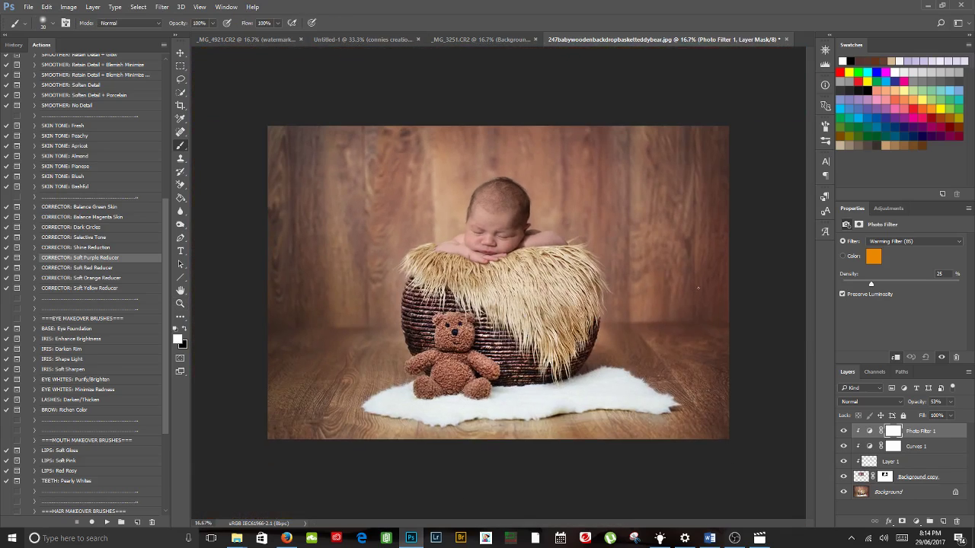
left_click(734, 539)
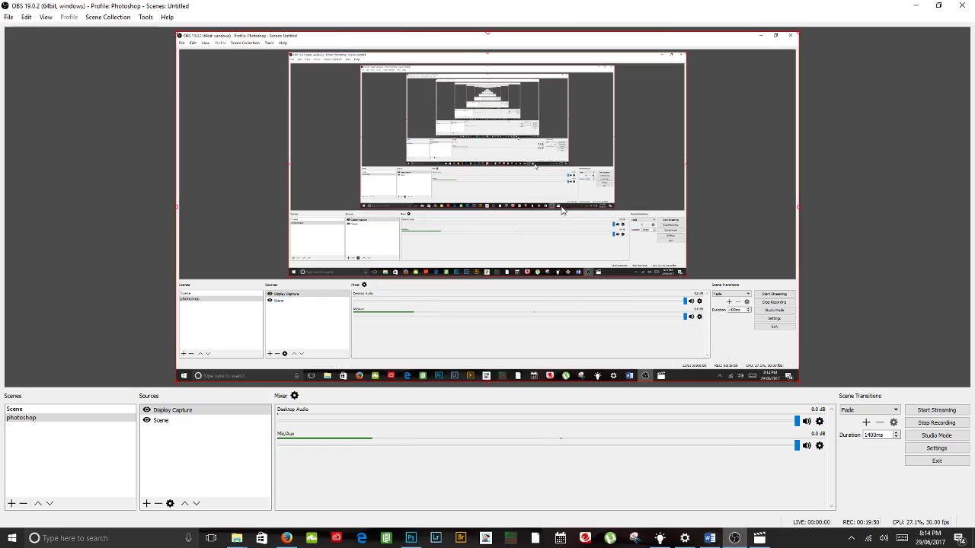
left_click(936, 411)
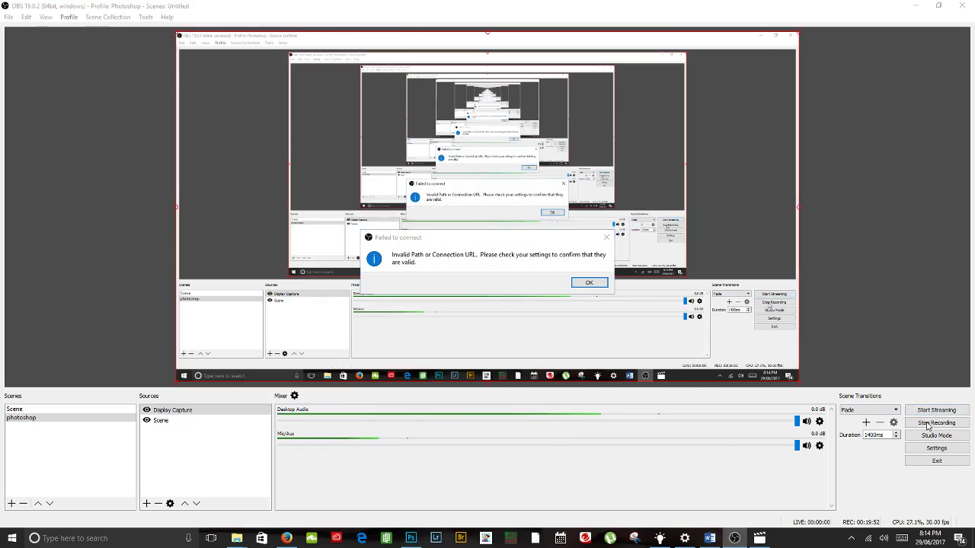